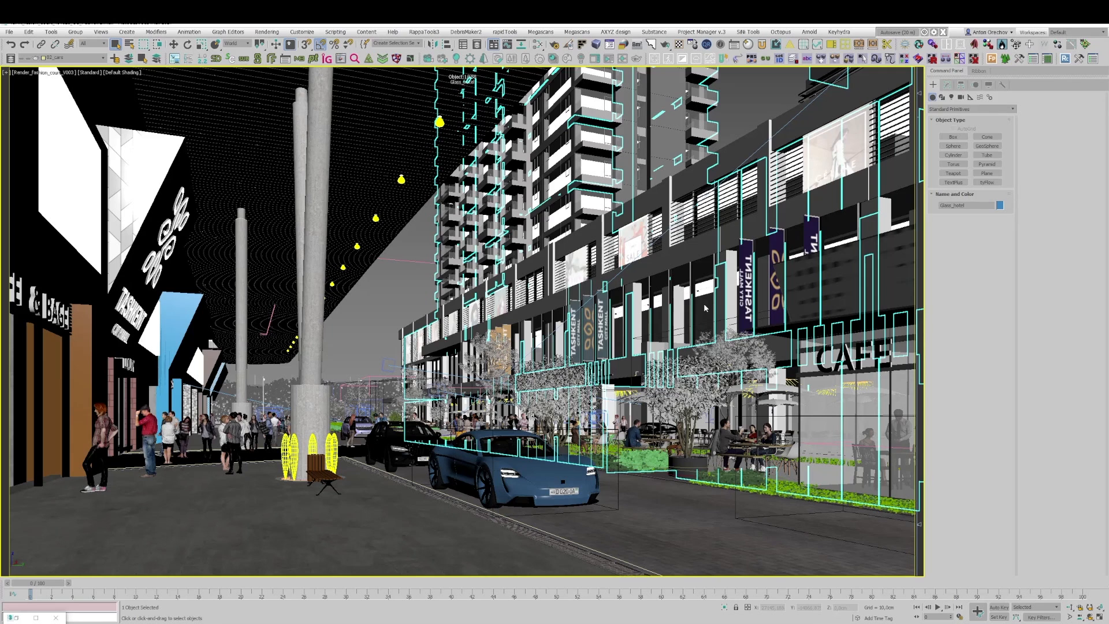
Step: Isolate the selected Glass_hotel object and show it in a maximized Perspective view
left_click(724, 606)
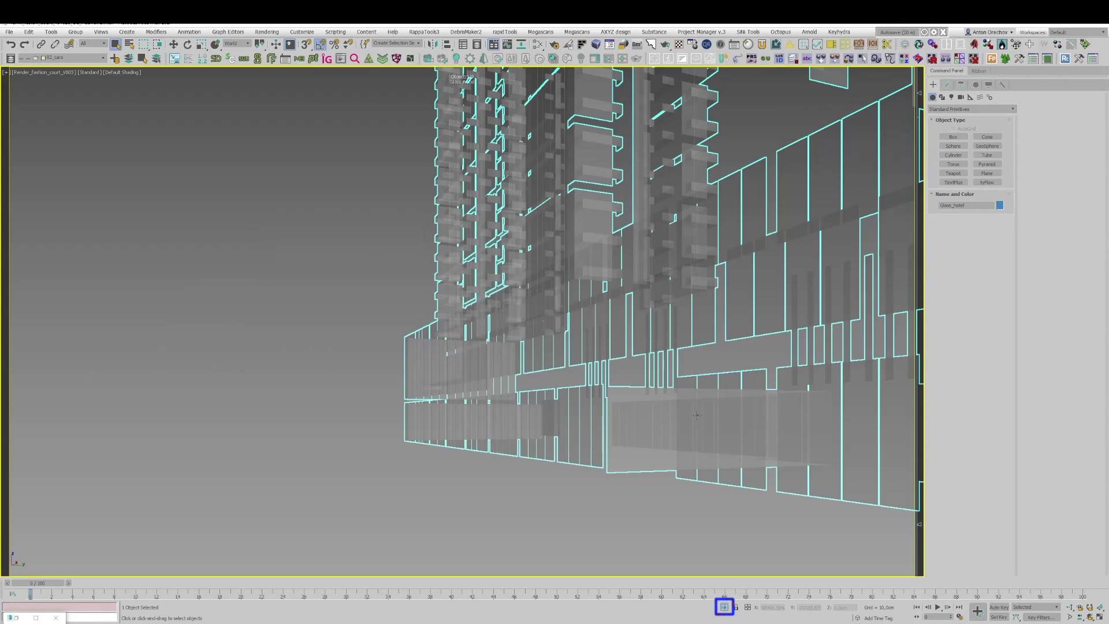
right_click(729, 239)
key("alt+w")
right_click(684, 261)
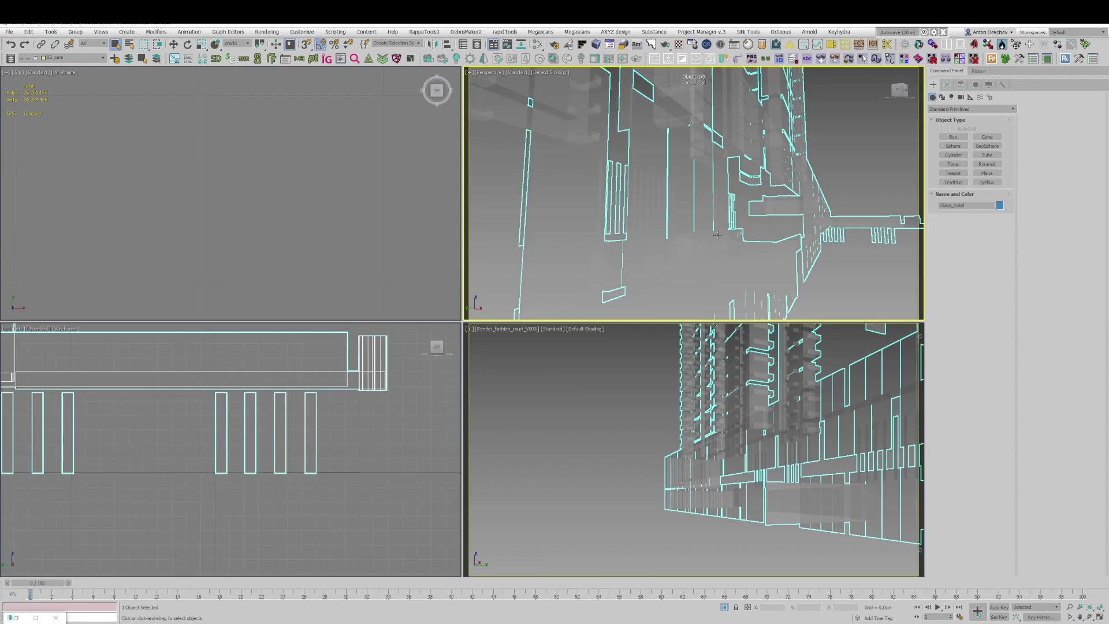
key("alt+w")
key("z")
Step: Examine the isolated hotel glazing from several sides, up close and as a whole
middle_click_drag(677, 253, 579, 258, "alt")
scroll(627, 355, "up", 5)
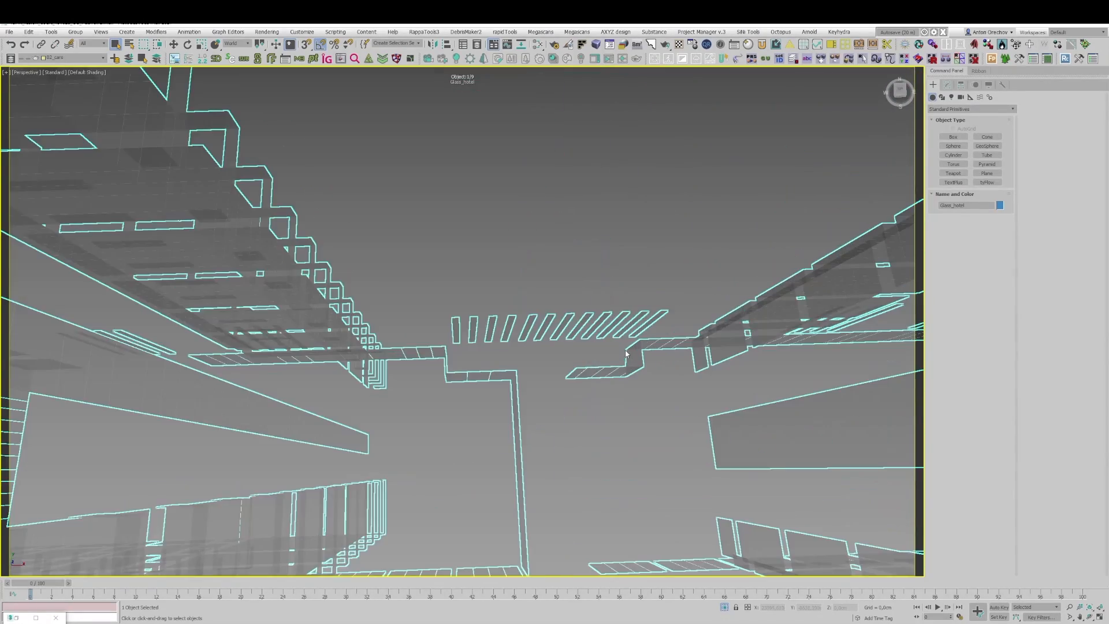
scroll(560, 341, "down", 2)
middle_click_drag(528, 335, 544, 352, "alt")
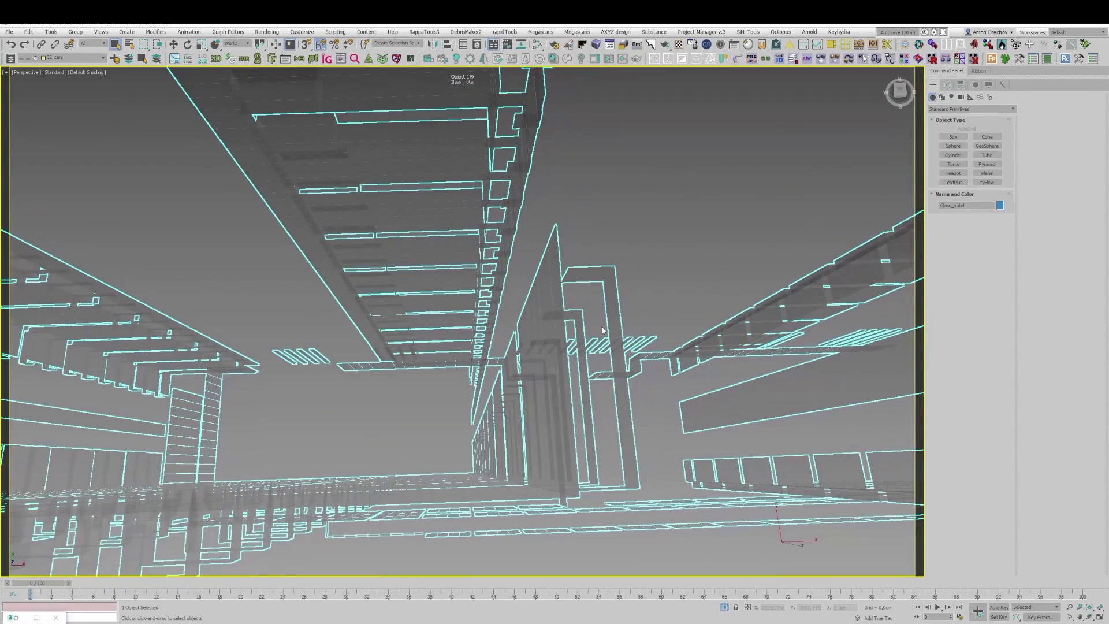
middle_click_drag(610, 299, 611, 299, "alt")
scroll(611, 299, "up", 3)
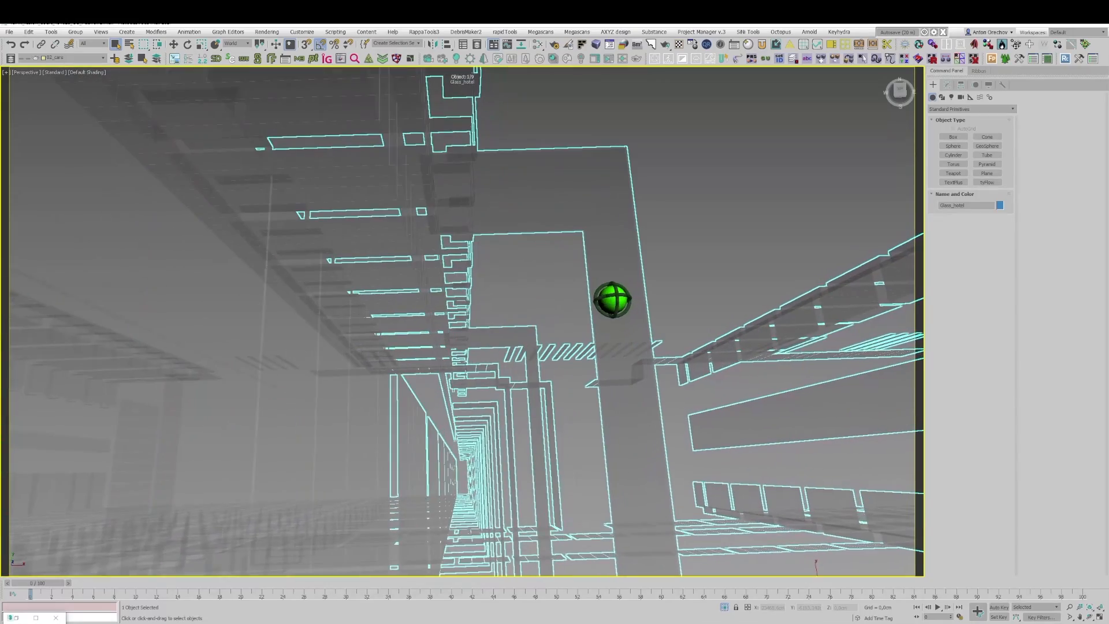
scroll(611, 299, "down", 4)
middle_click_drag(578, 404, 521, 302, "alt")
middle_click_drag(521, 302, 522, 286)
scroll(522, 287, "down", 5)
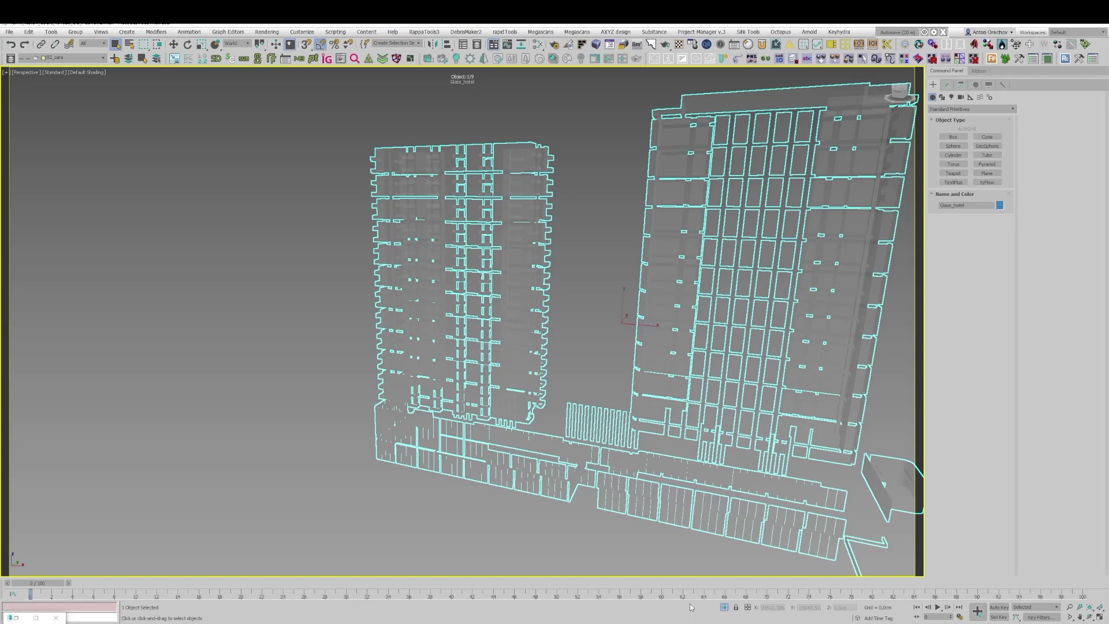
Step: Exit isolation so that the full scene is displayed around the hotel glazing
left_click(724, 607)
right_click(545, 334)
left_click(569, 290)
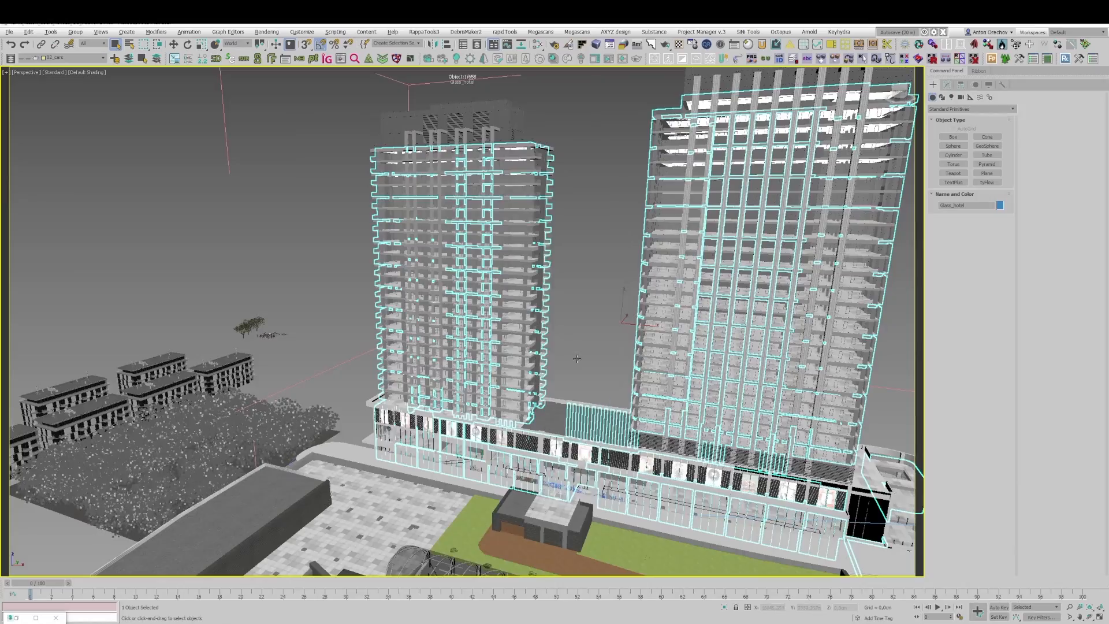
Step: Frame the Perspective view on the podium facade with the fashion posters and the hotel towers behind it
middle_click_drag(571, 376, 681, 297, "alt")
scroll(551, 342, "up", 10)
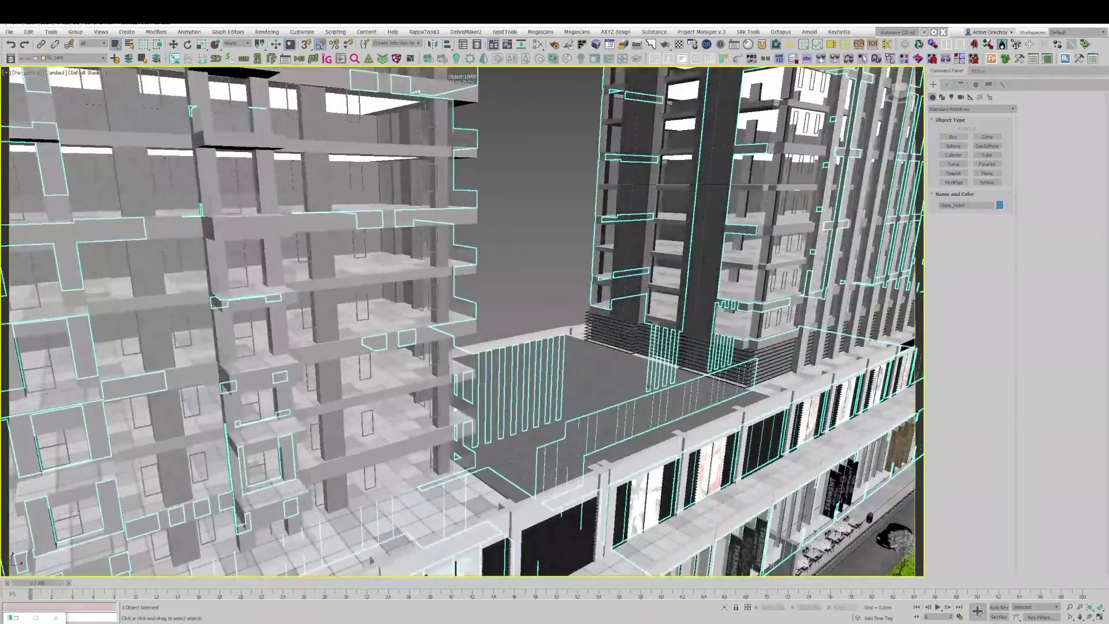
middle_click_drag(601, 315, 653, 258, "alt")
scroll(653, 258, "up", 5)
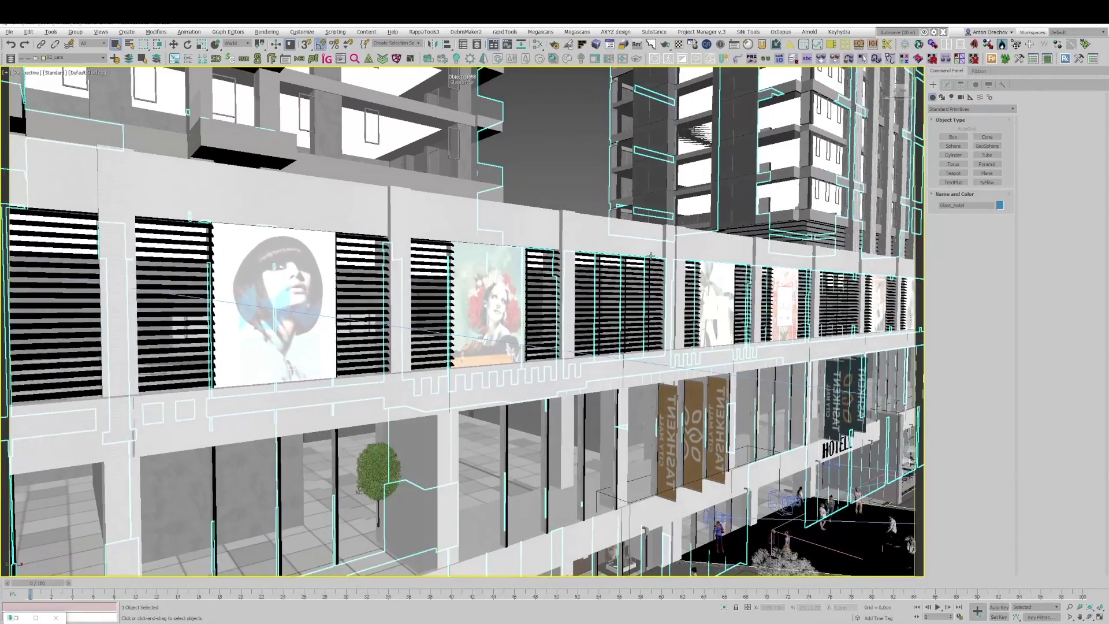
scroll(659, 259, "up", 1)
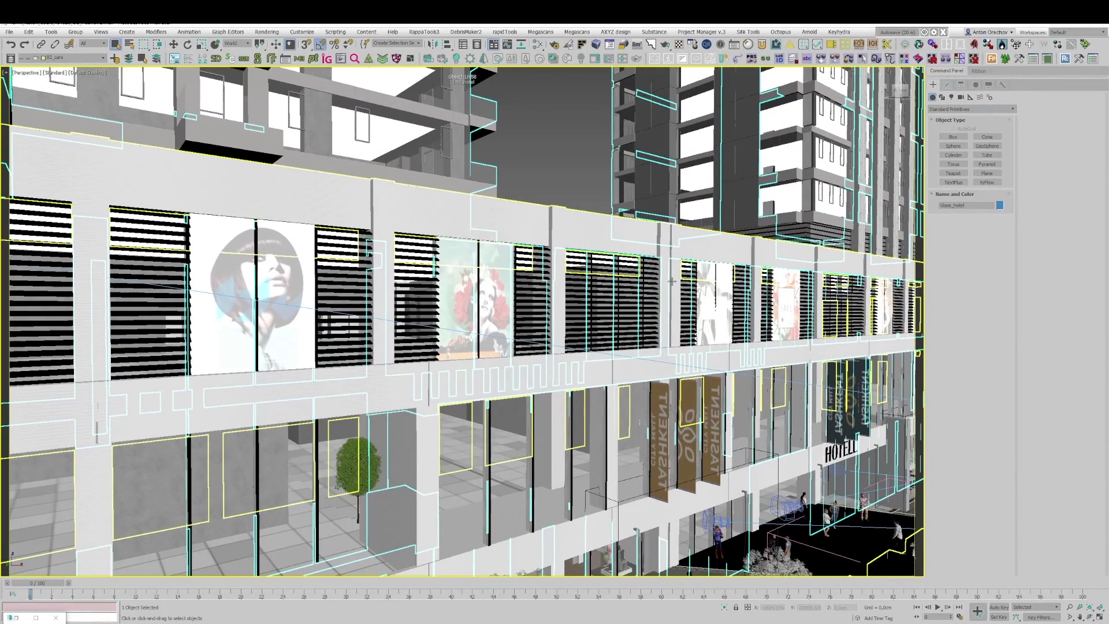
scroll(676, 295, "down", 2)
middle_click_drag(676, 295, 473, 246, "alt")
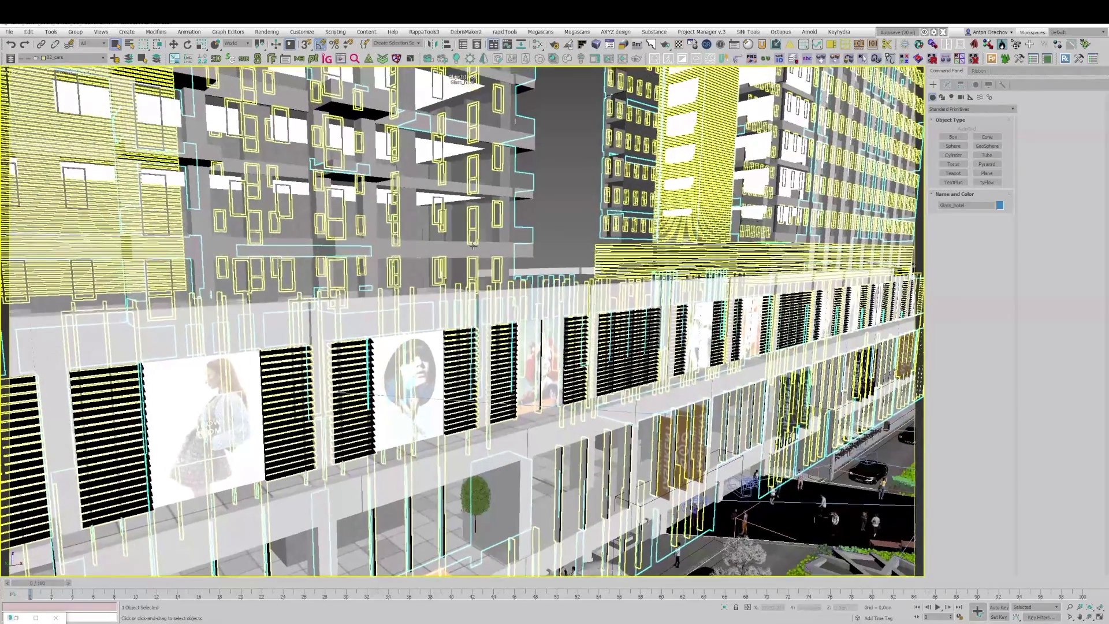
right_click(568, 236)
left_click(571, 183)
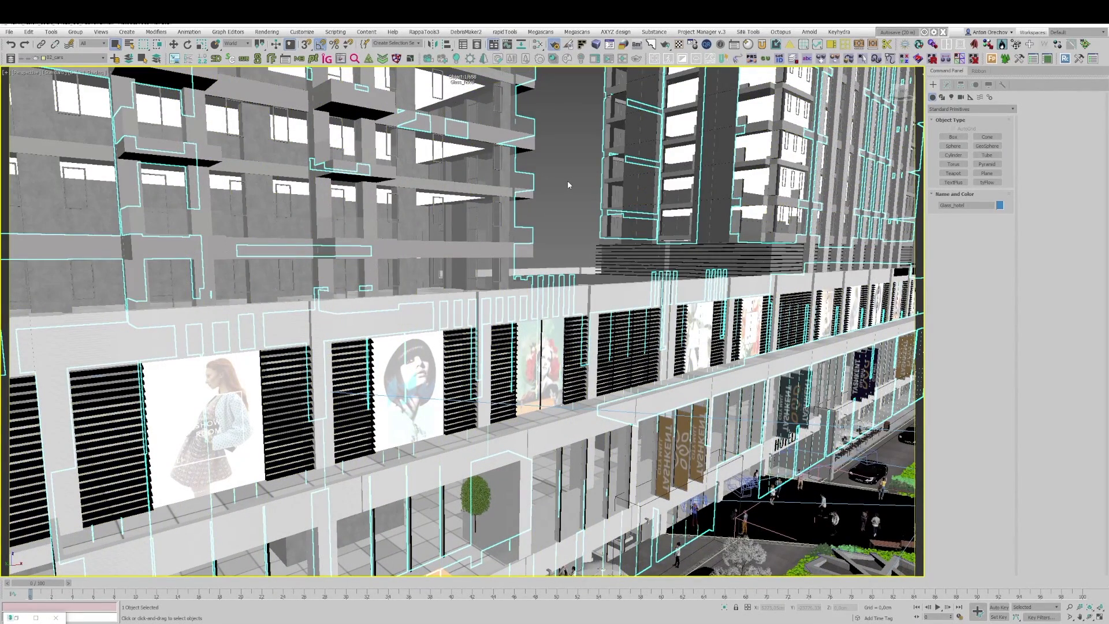
Step: Start an interactive Corona render of the Perspective view and minimize the error message window
key("F10")
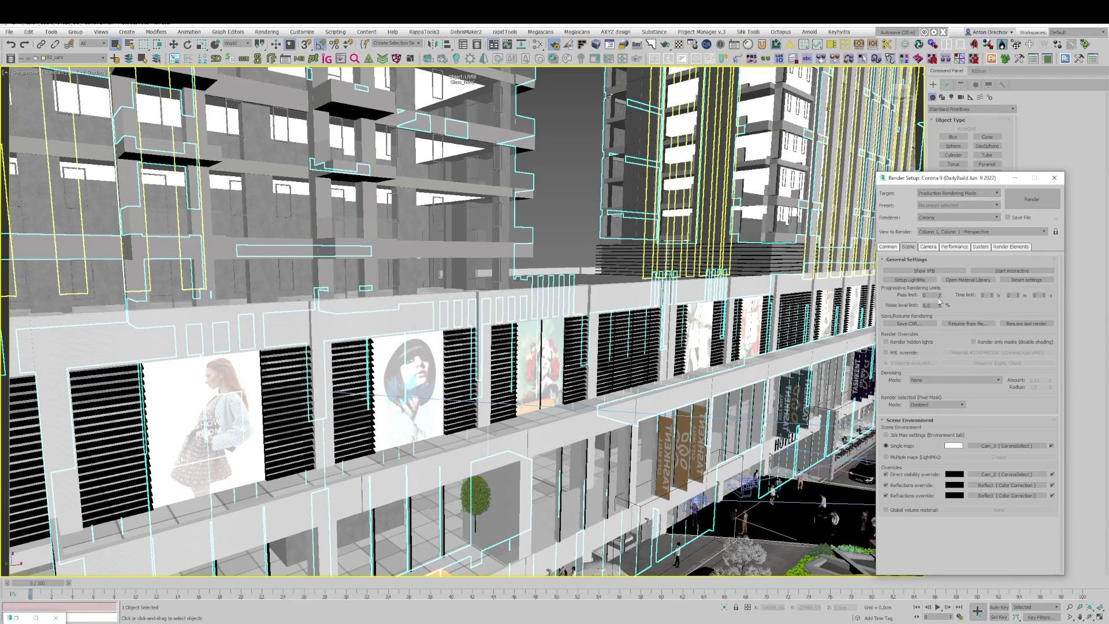
left_click_drag(920, 181, 799, 182)
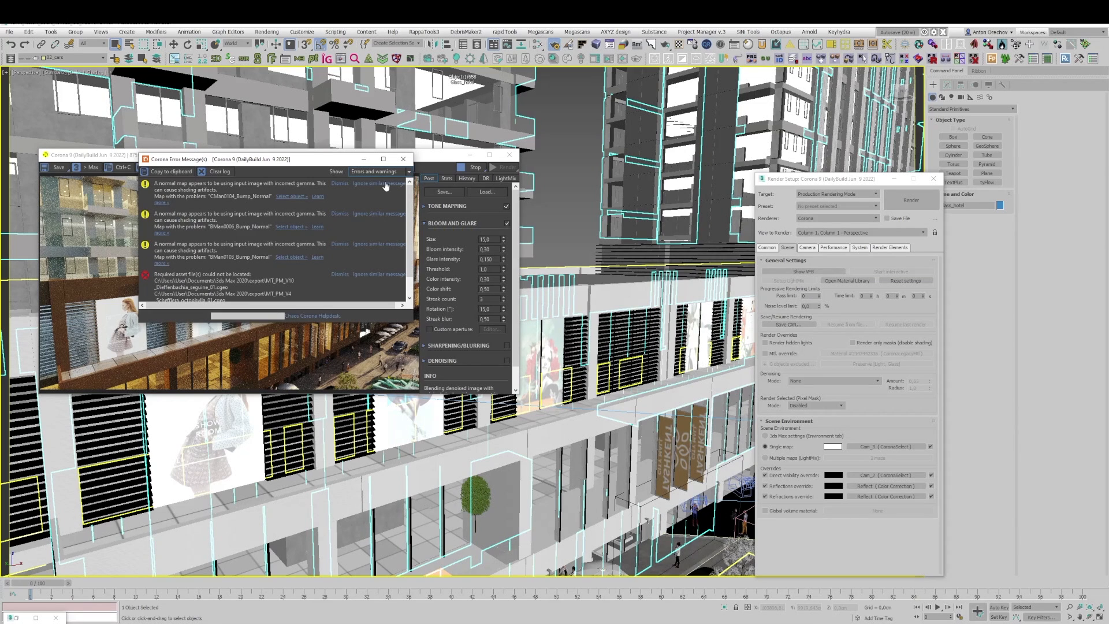
left_click_drag(327, 161, 608, 294)
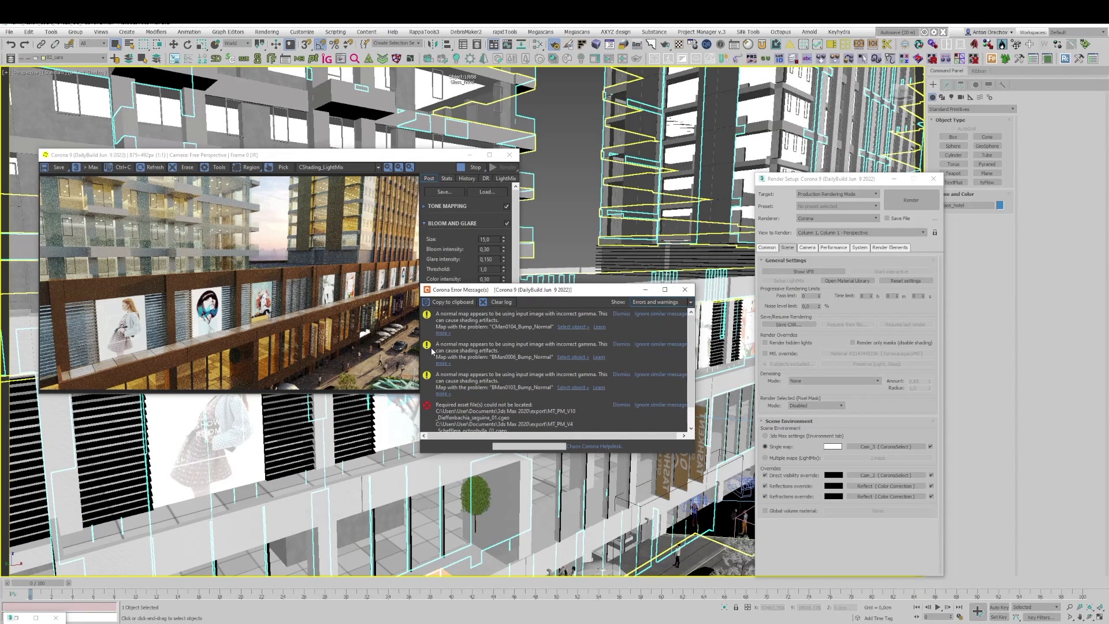
scroll(518, 336, "down", 1)
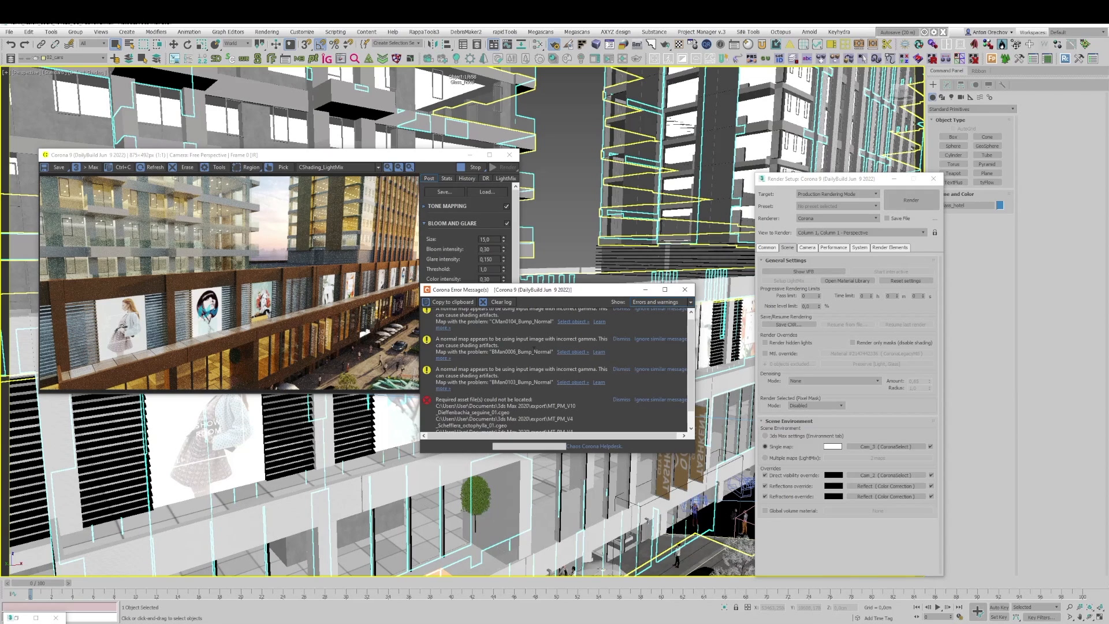
left_click(644, 289)
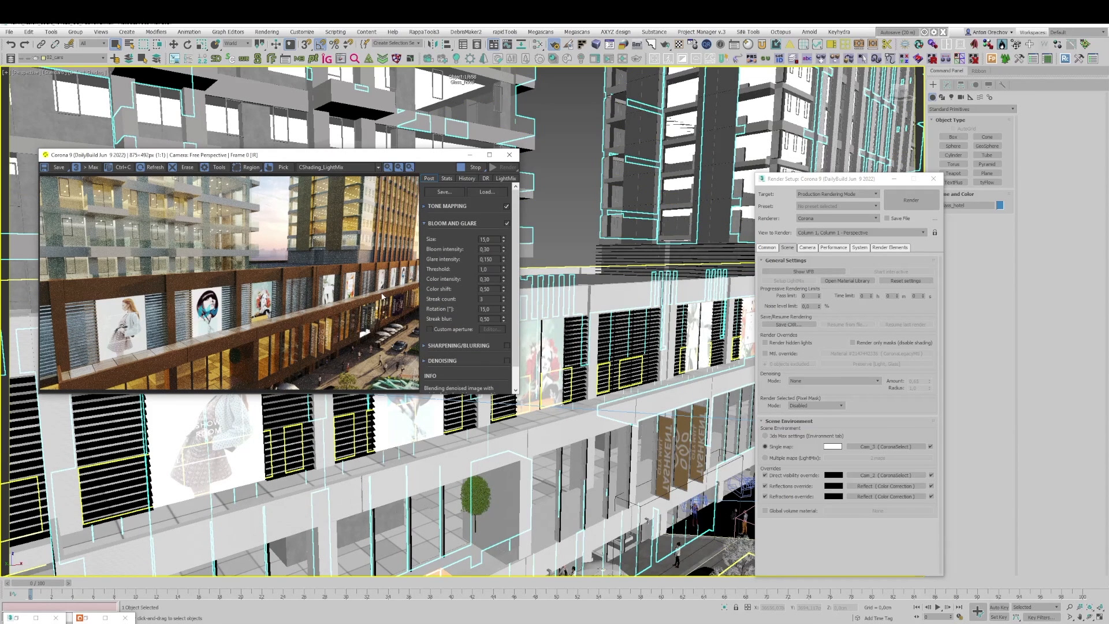
Step: Lock the render to the Perspective view and close the render settings
left_click(934, 232)
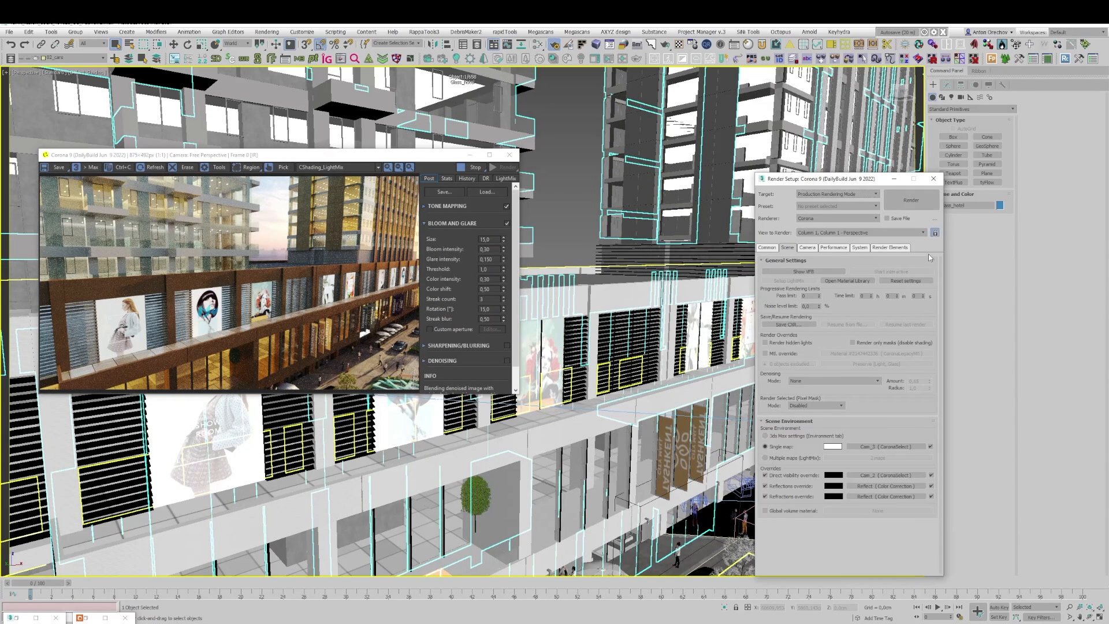
left_click(939, 180)
right_click(638, 289)
left_click(611, 291)
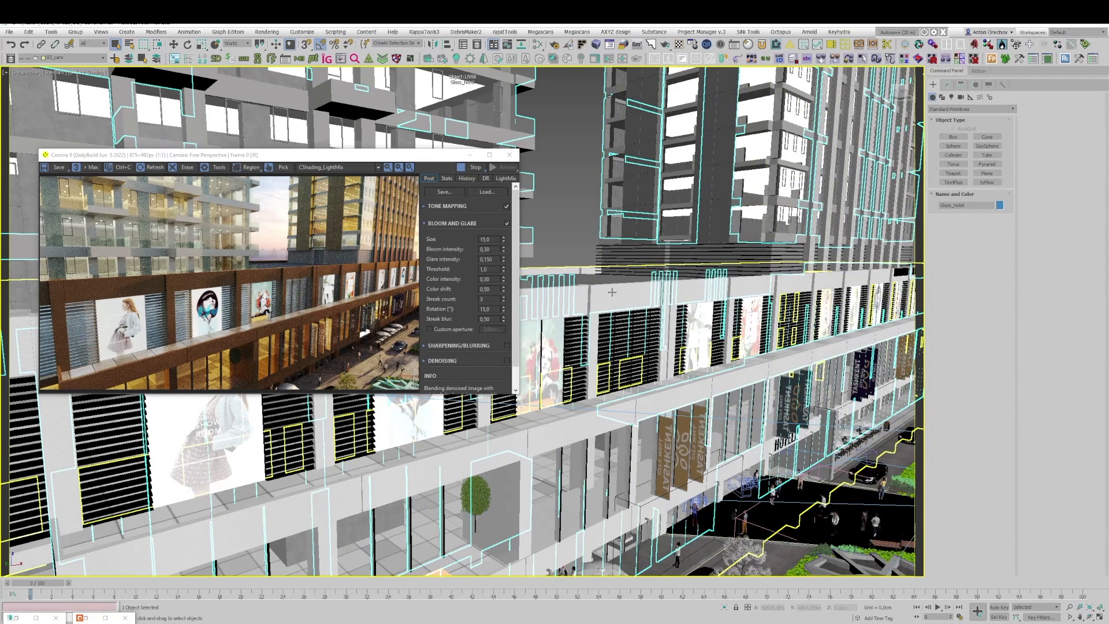
Step: Open the Slate Material Editor and spread the old physical material and Multi/Sub-Object nodes apart
key("m")
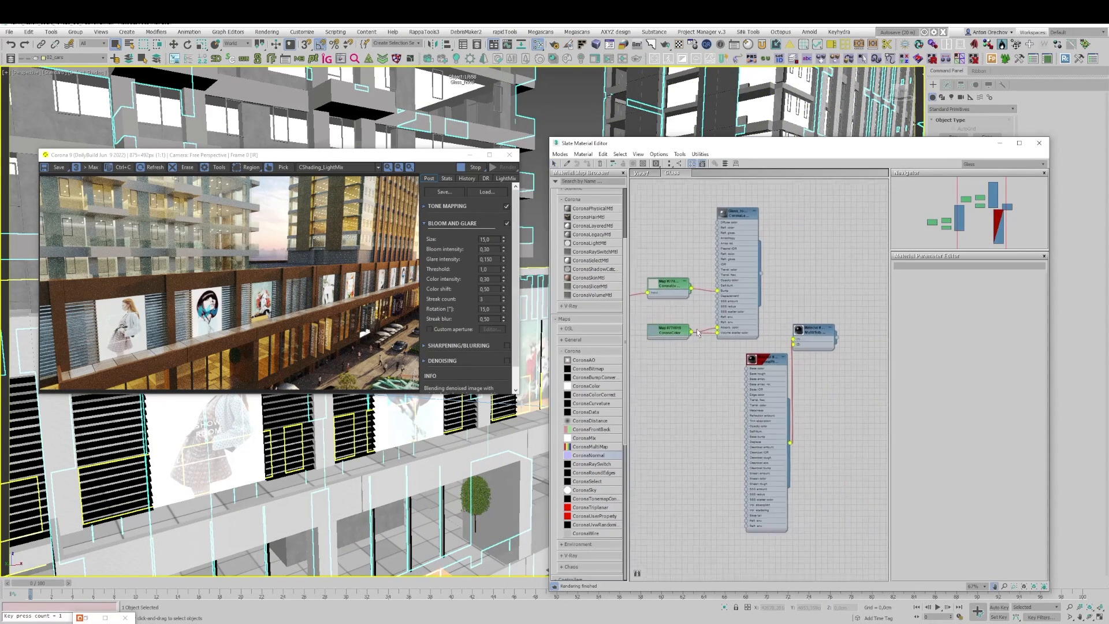
middle_click_drag(697, 332, 672, 326)
left_click_drag(781, 337, 810, 360)
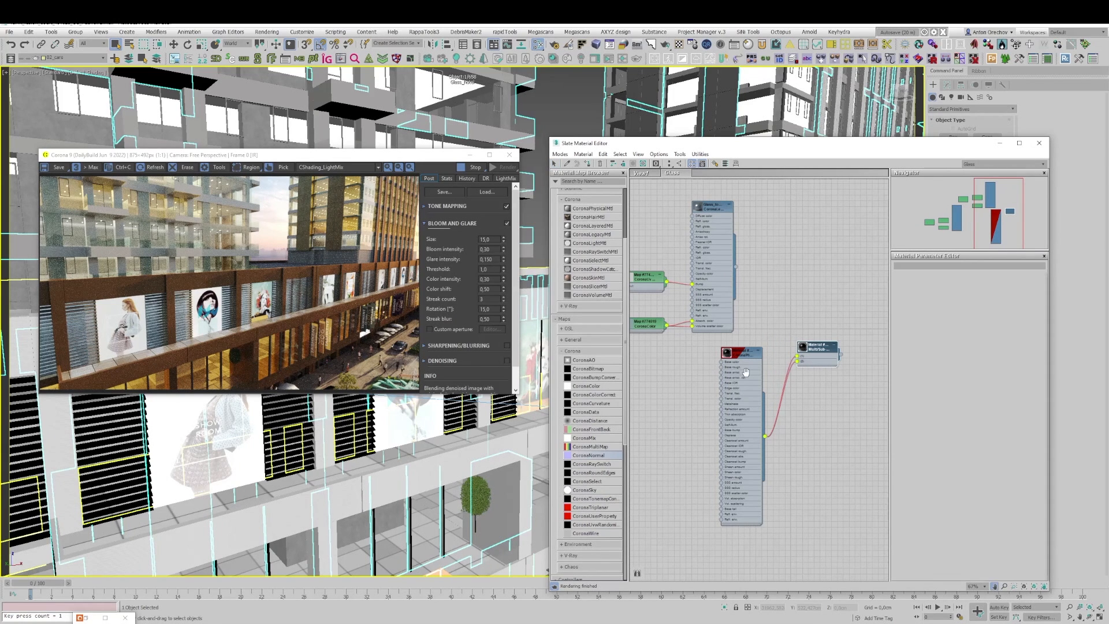
left_click_drag(733, 359, 677, 394)
Step: Add a new CoronaPhysicalMtl beside the Multi/Sub-Object node and open its parameters
scroll(578, 384, "up", 2)
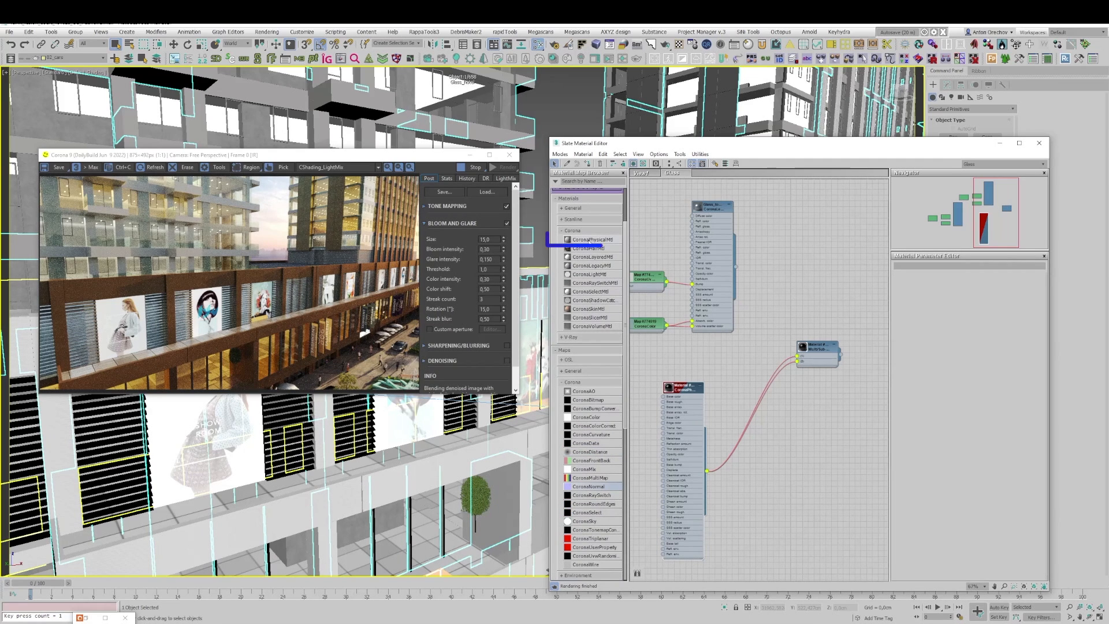
left_click_drag(749, 338, 753, 348)
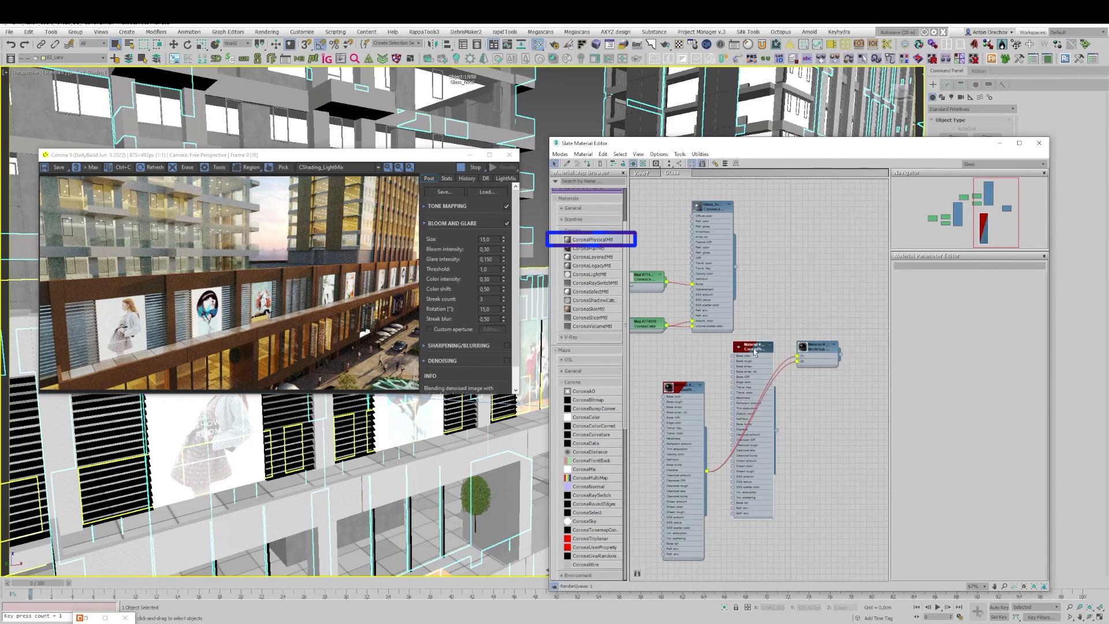
double_click(759, 354)
scroll(759, 354, "up", 2)
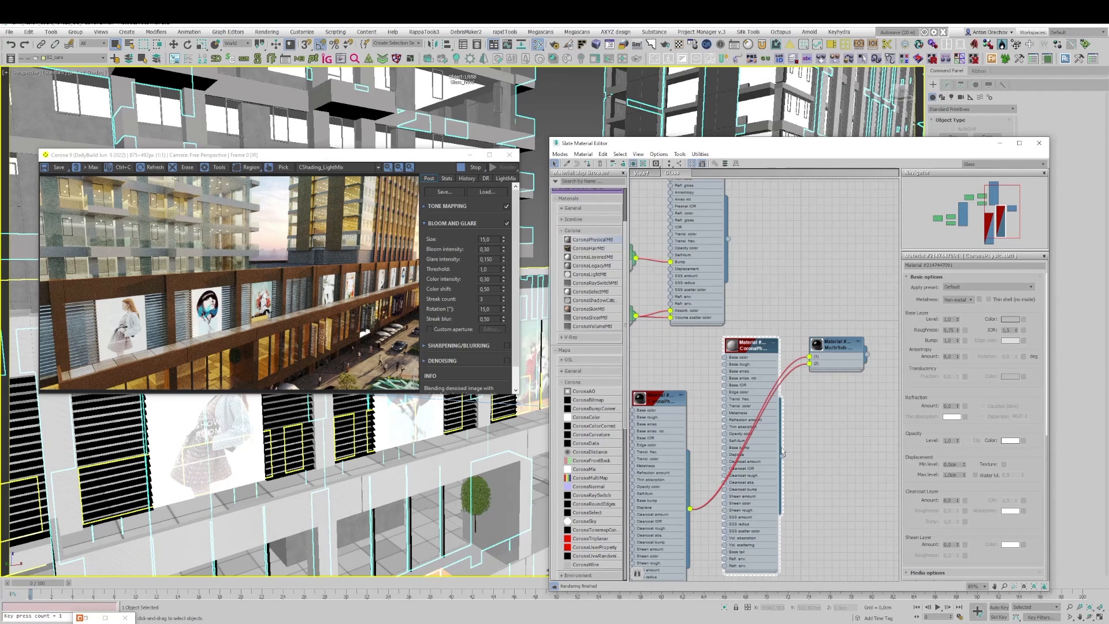
Step: Wire the new CoronaPhysicalMtl into both slots of the Multi/Sub-Object material
left_click_drag(782, 454, 809, 356)
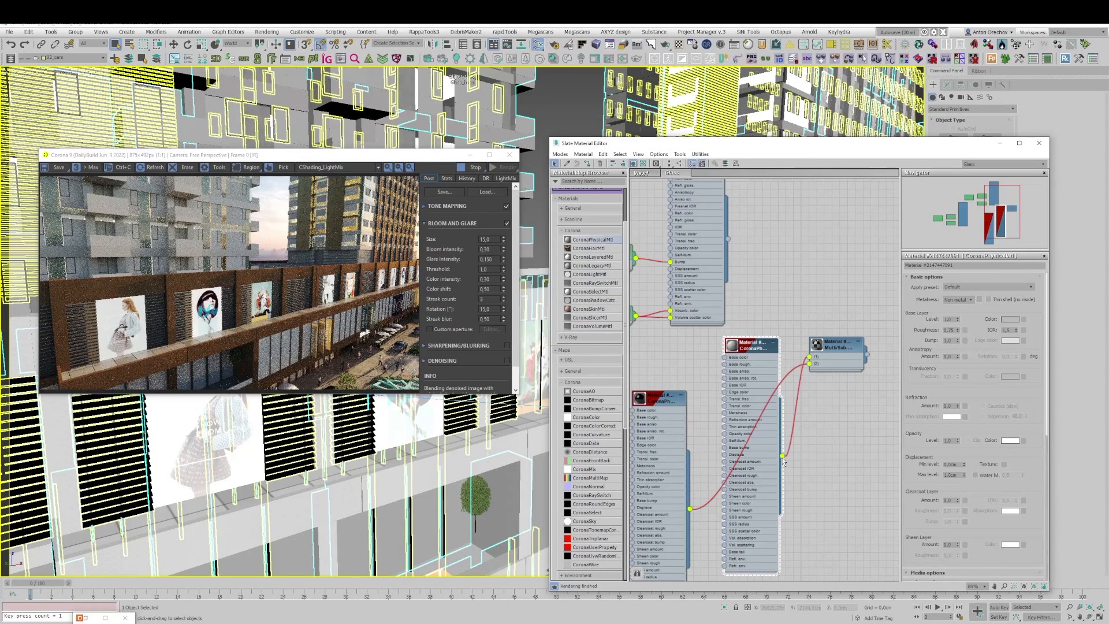
left_click_drag(783, 457, 892, 347)
middle_click_drag(764, 362, 704, 354)
left_click_drag(699, 339, 752, 342)
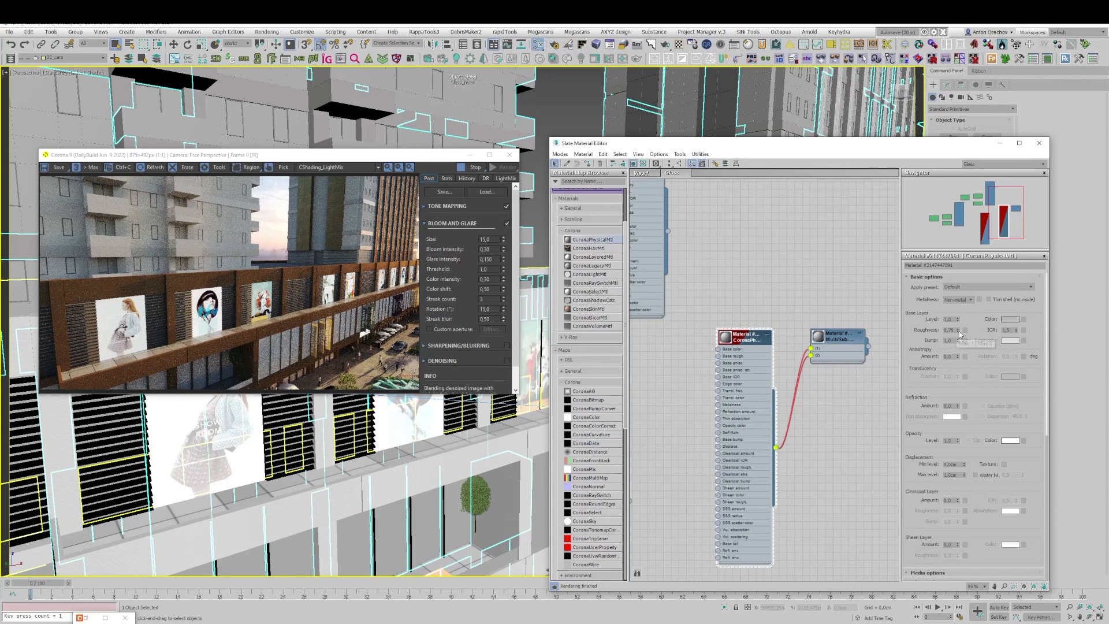
Step: Set the new material's base layer roughness to 0 and its IOR to 1,52
left_click_drag(957, 330, 957, 399)
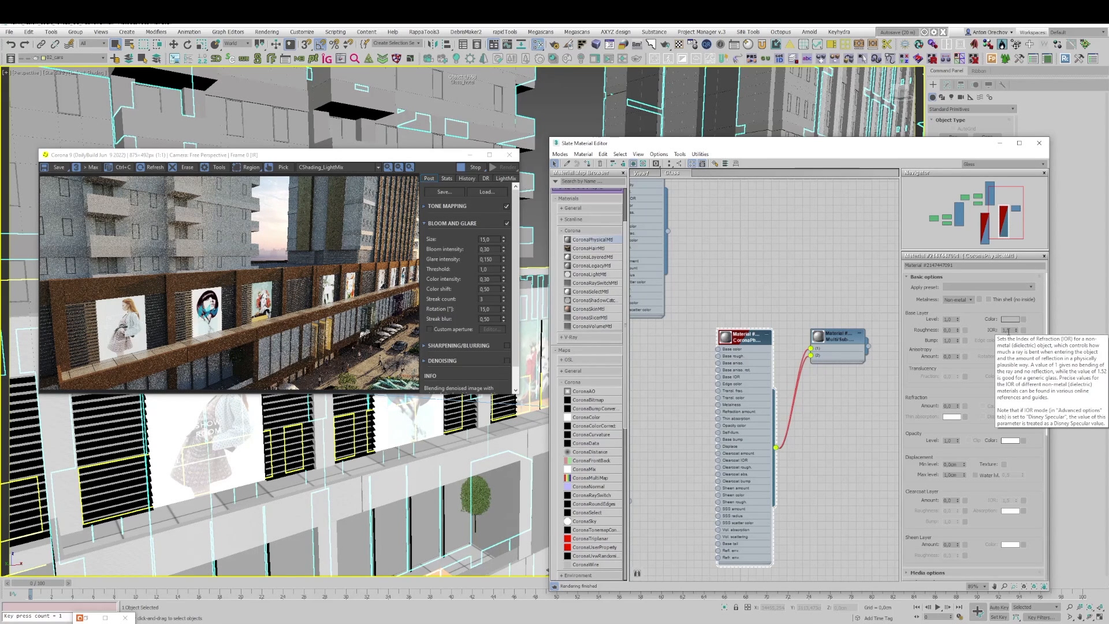
double_click(1012, 329)
type("1,52")
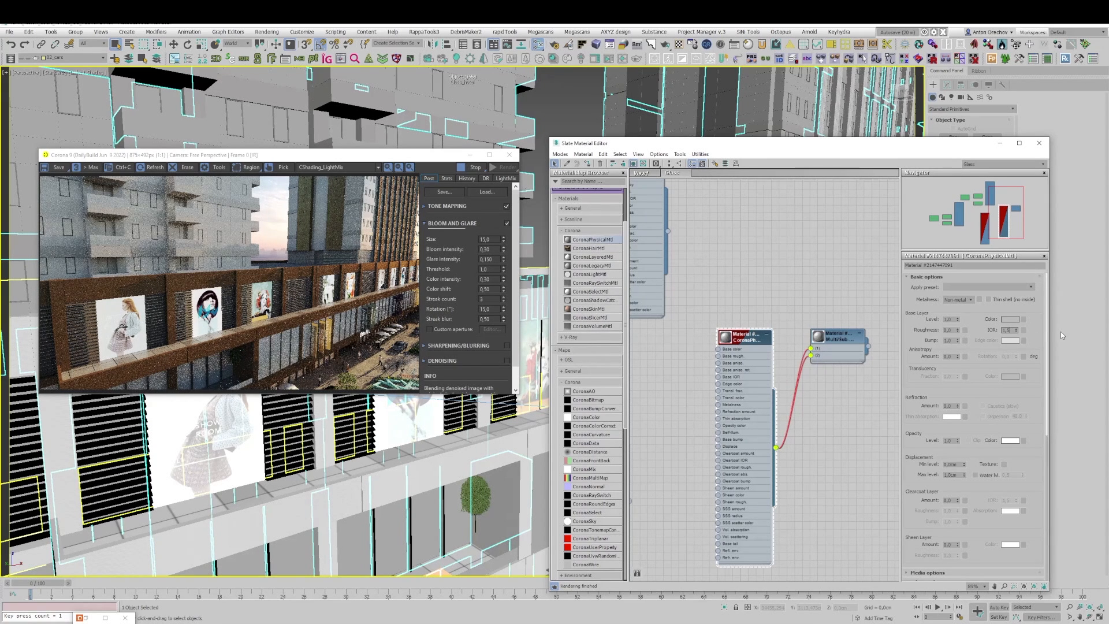
key("Return")
Step: Raise the new glass material's refraction amount to 1,0
scroll(220, 249, "up", 2)
scroll(224, 260, "down", 1)
scroll(223, 267, "up", 1)
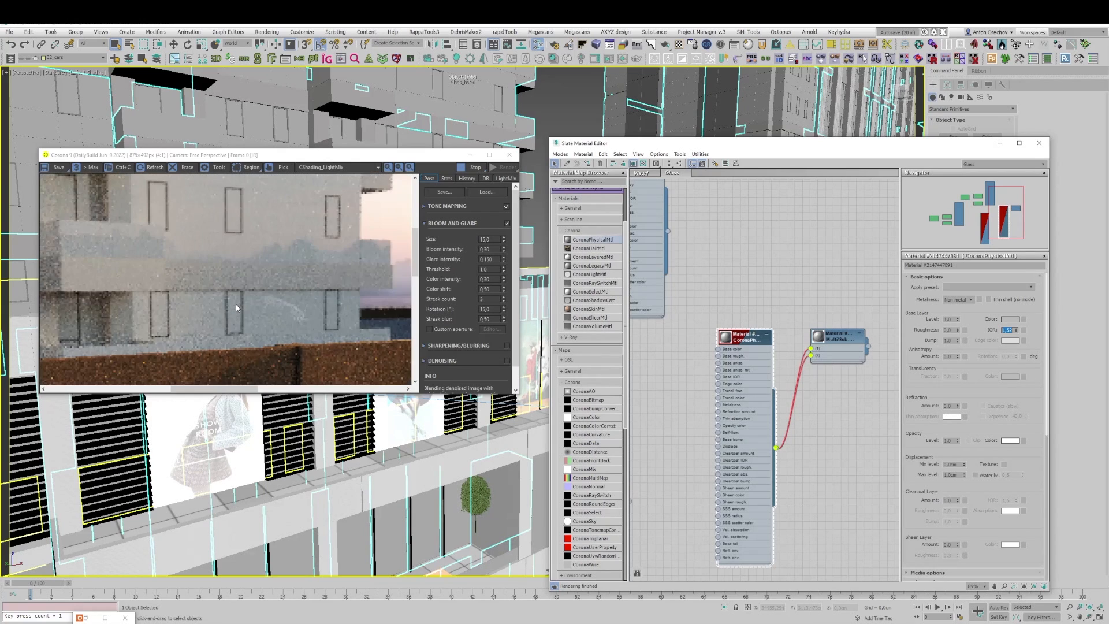
scroll(236, 305, "down", 2)
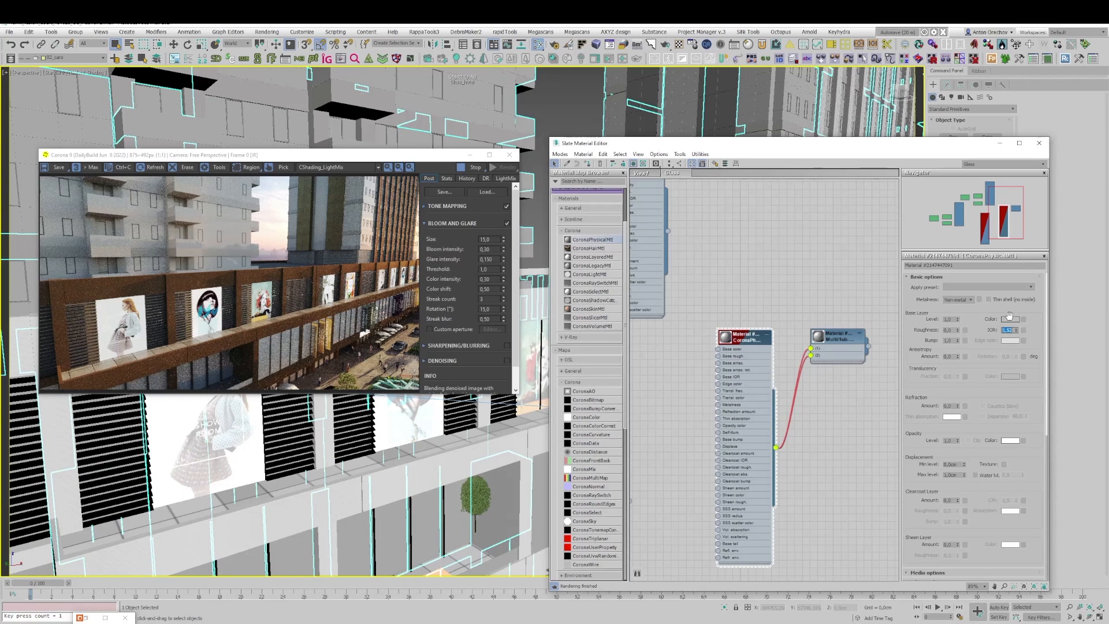
double_click(1007, 330)
left_click_drag(959, 406, 952, 320)
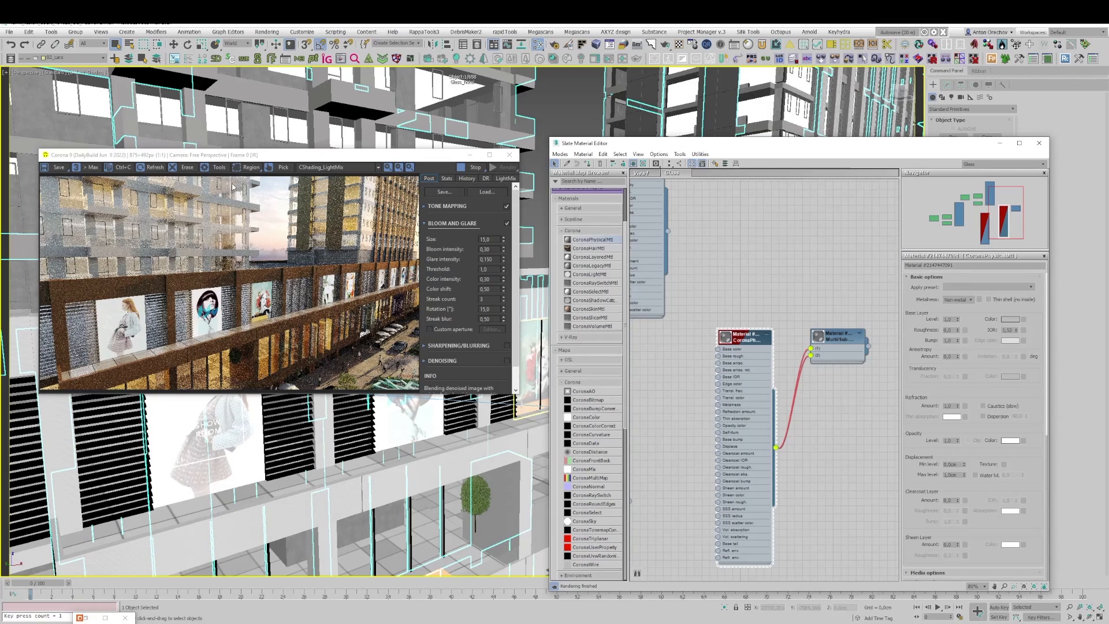
Step: Restrict the interactive render to a rectangular region over the hotel tower's balconies
left_click(251, 167)
left_click_drag(135, 272, 258, 204)
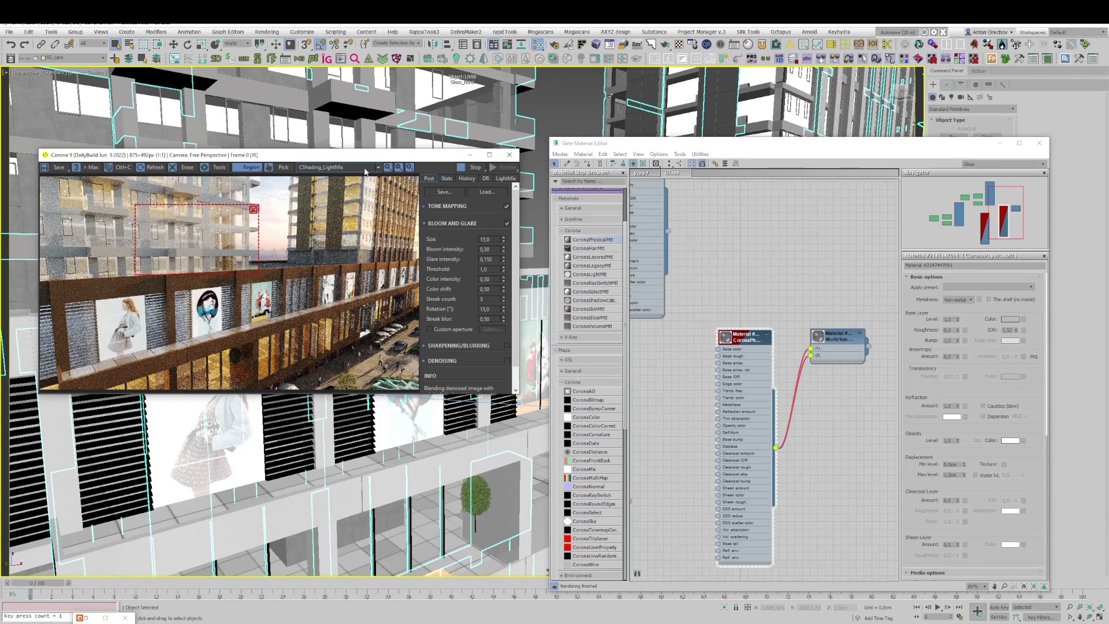
right_click(490, 124)
left_click(467, 124)
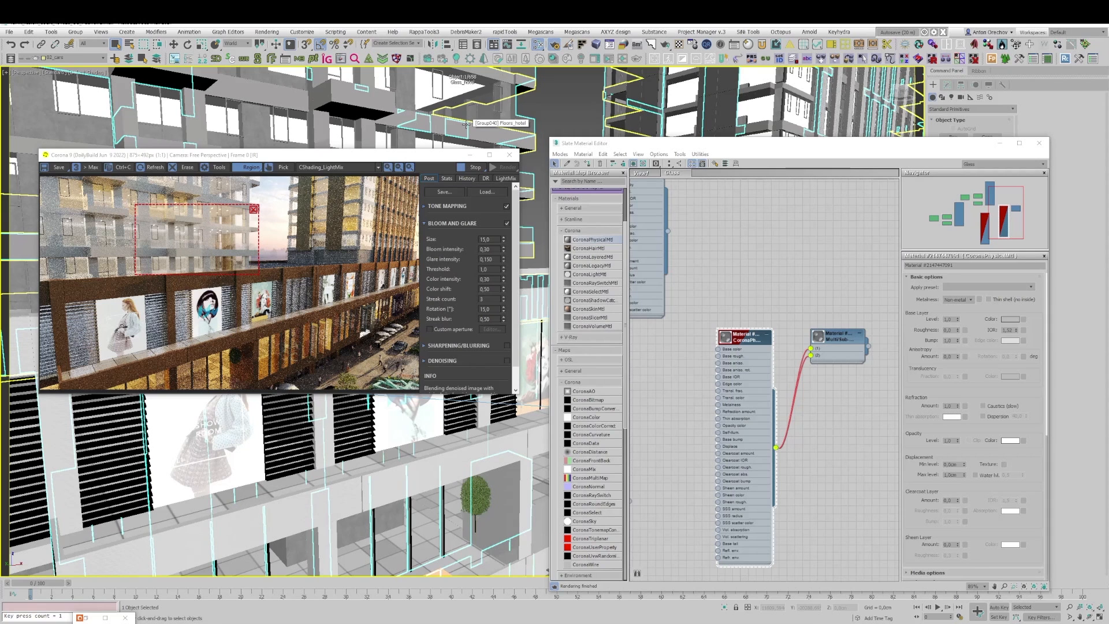
Step: Delete all existing render elements from the render setup
key("F10")
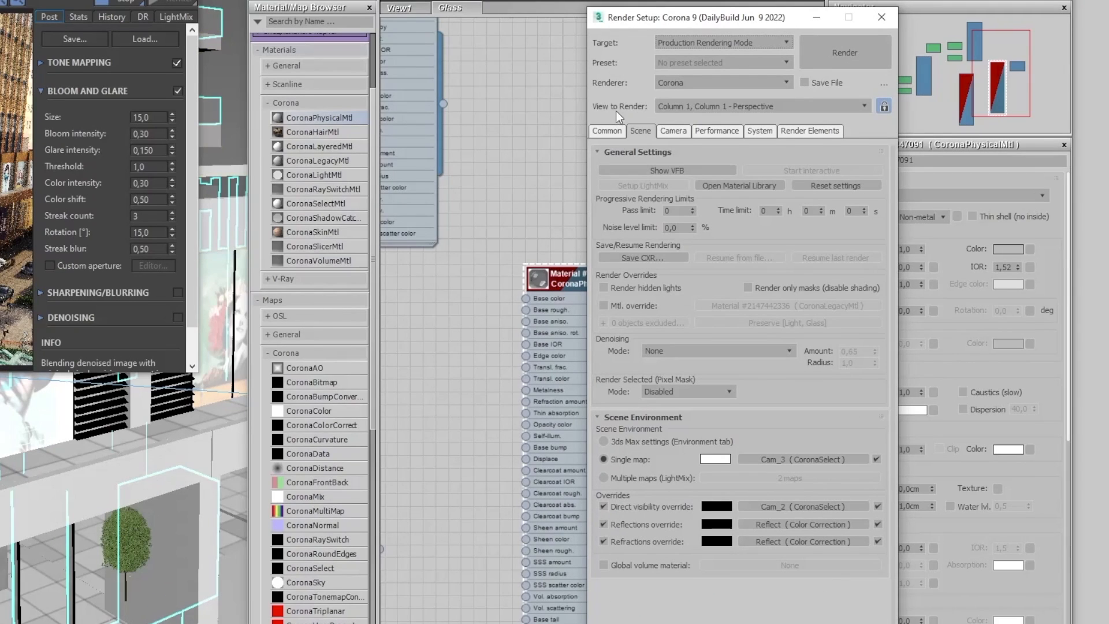
left_click(814, 133)
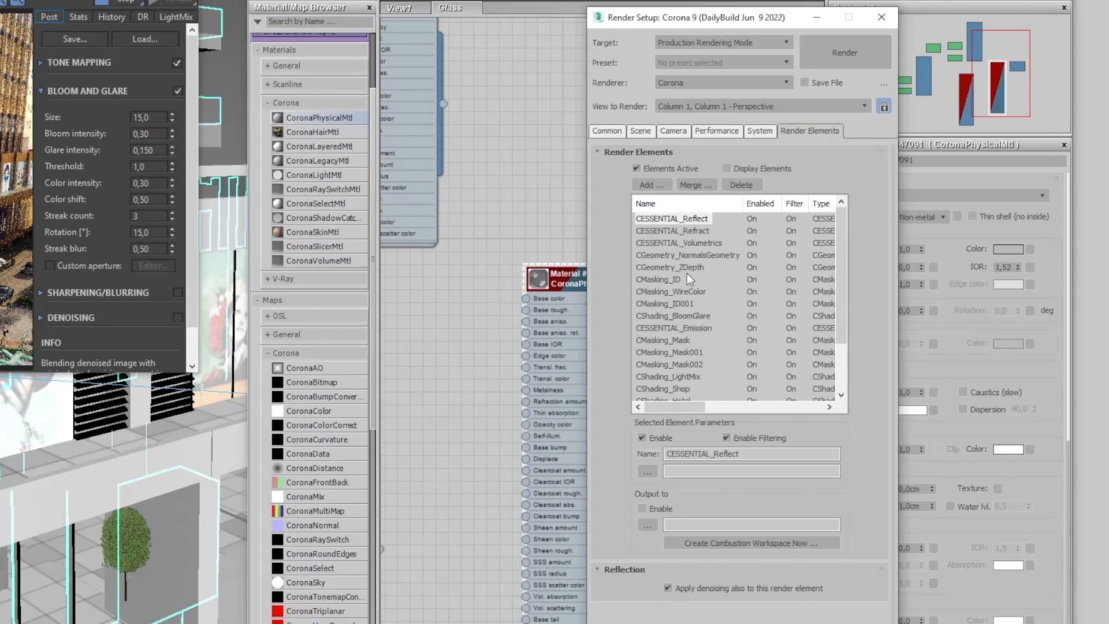
scroll(688, 280, "down", 2)
left_click(692, 396)
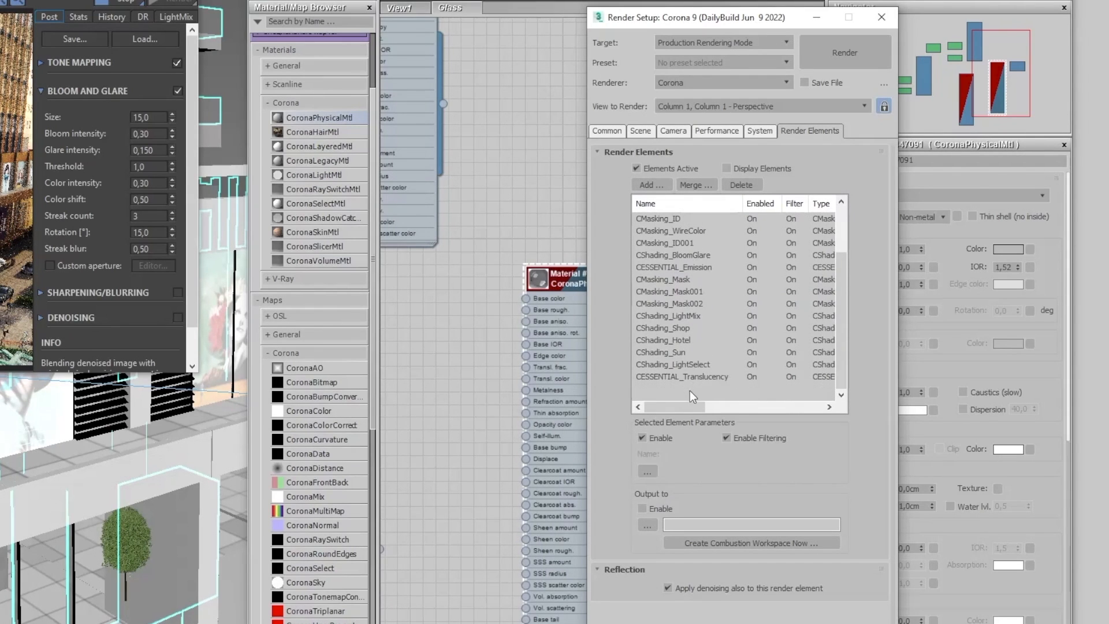
left_click(690, 391, "shift")
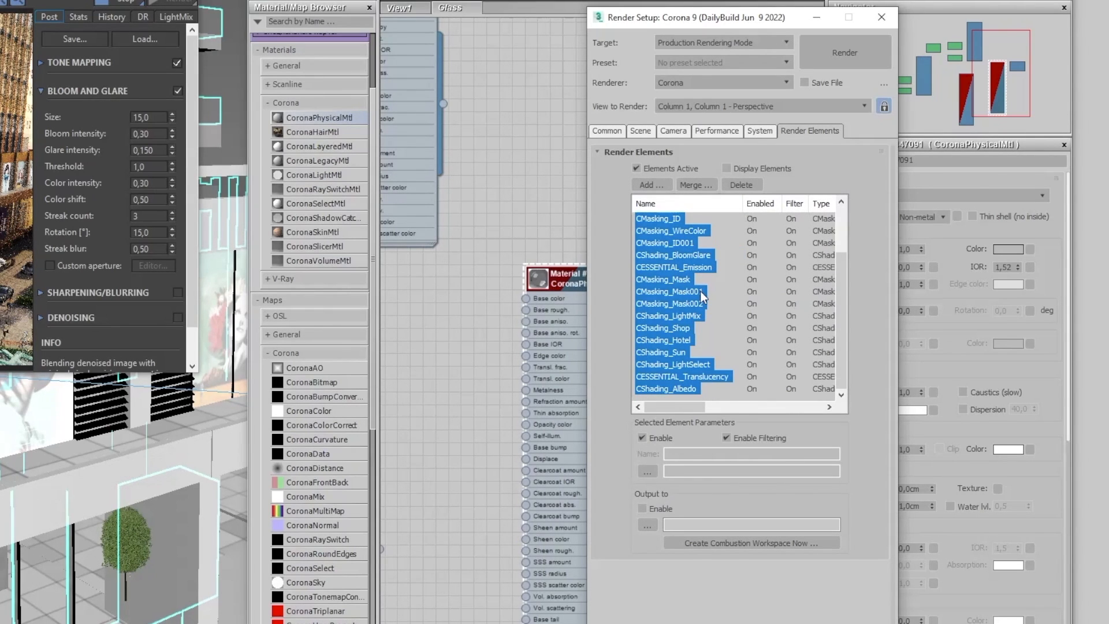
left_click(743, 184)
Step: Add the CESSENTIAL_Reflect and CESSENTIAL_Refract render elements to the render setup
left_click(653, 185)
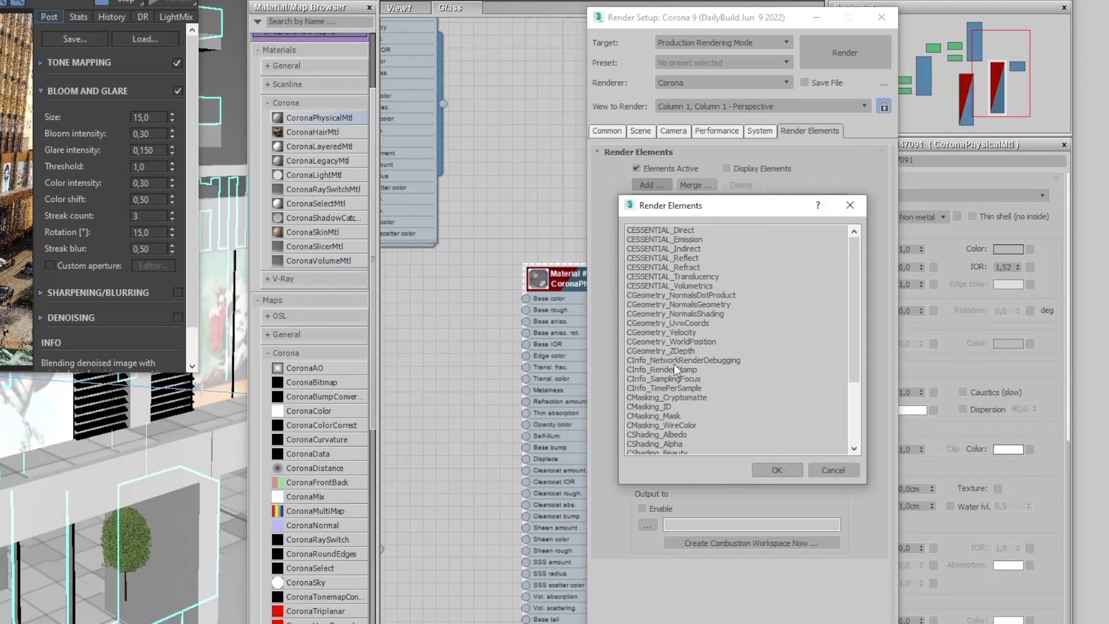
double_click(693, 257)
left_click(655, 185)
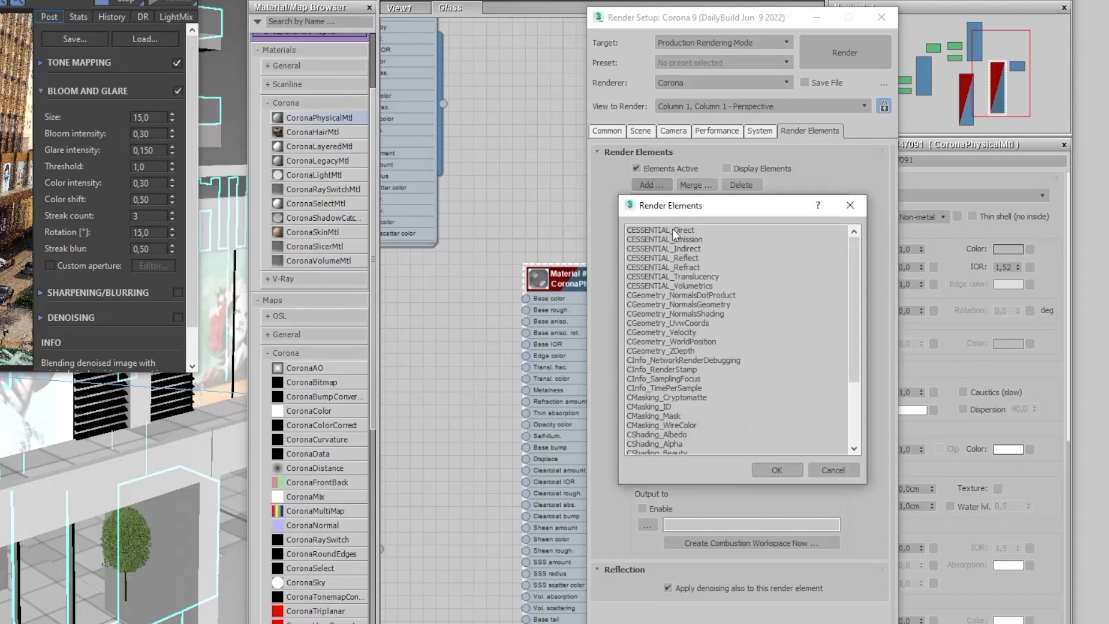
double_click(683, 270)
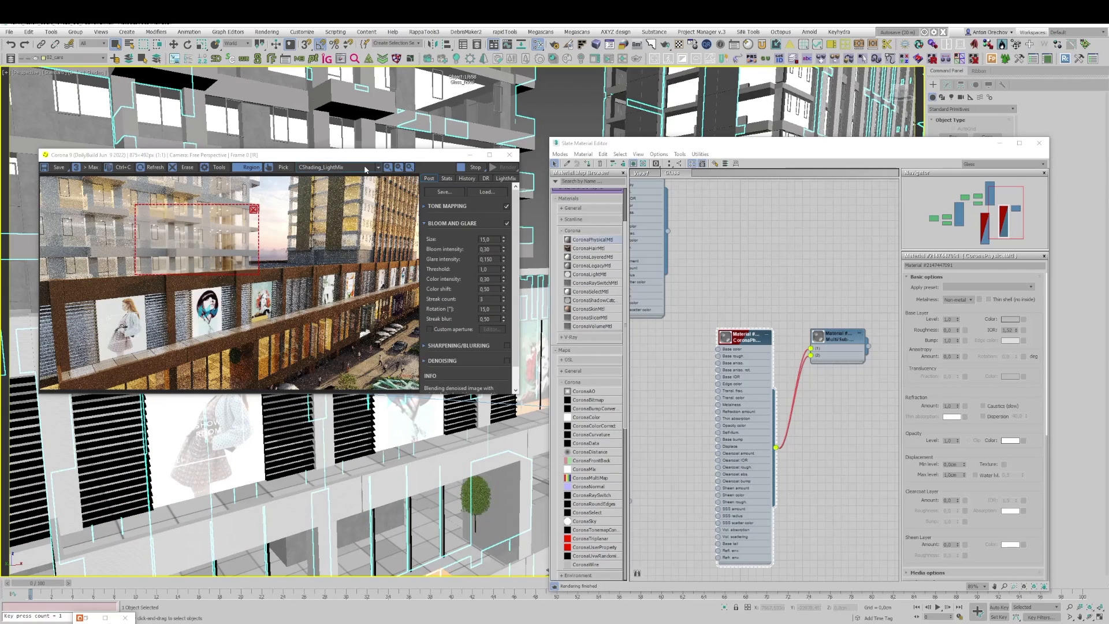
Step: Display the CESSENTIAL_Reflect pass in the frame buffer and shift the render region to examine the balcony reflections
left_click(364, 168)
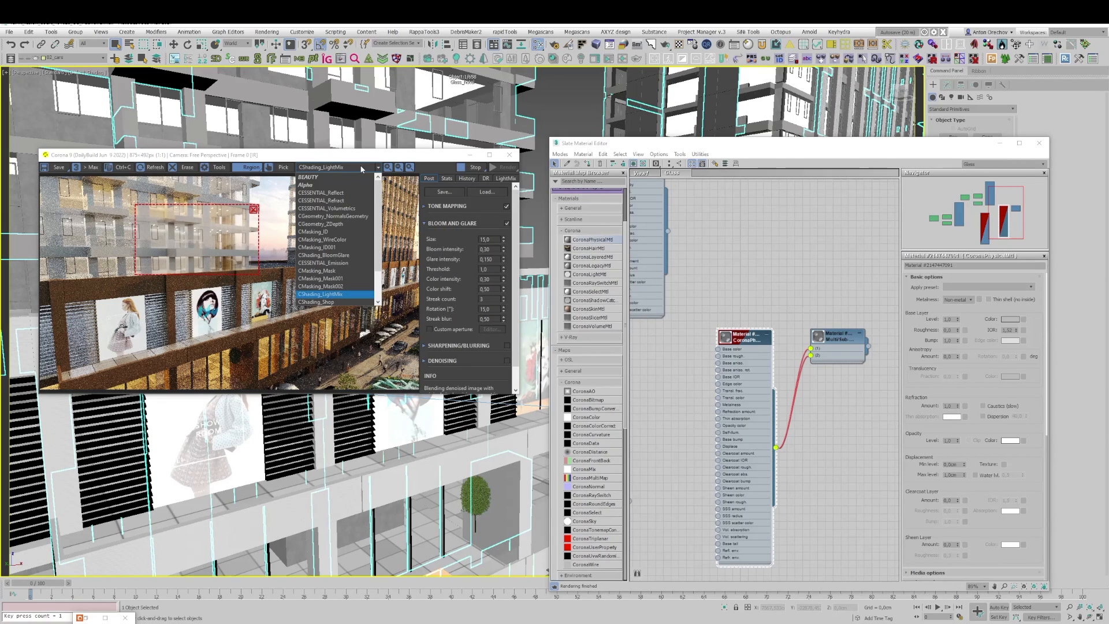
left_click(323, 193)
mouse_move(211, 244)
left_mouse_down()
mouse_move(229, 252)
mouse_move(216, 231)
left_mouse_up()
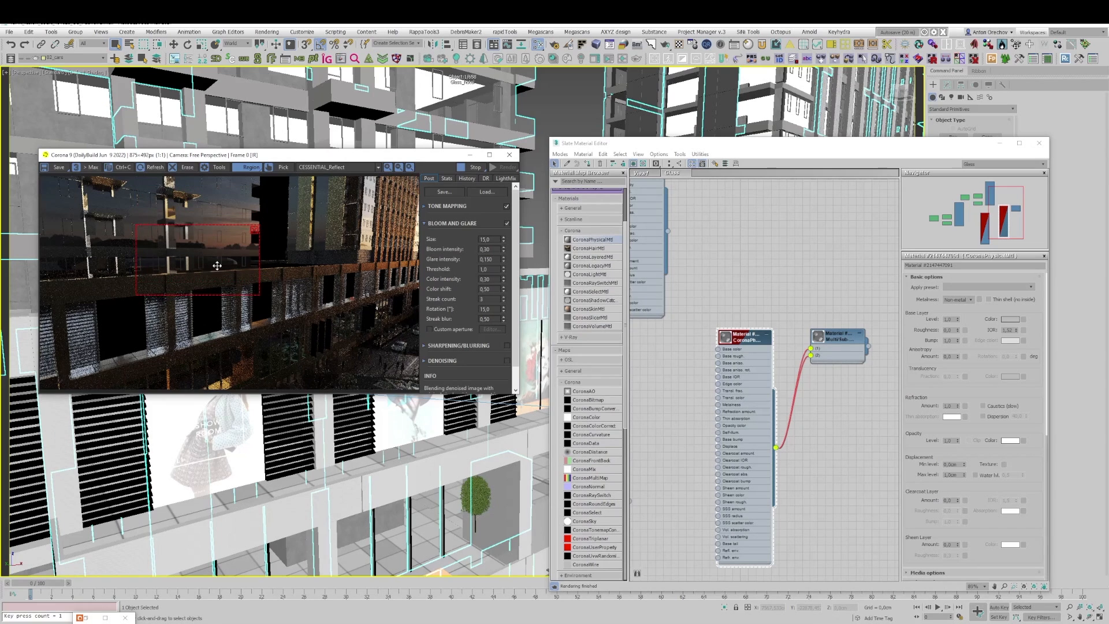
scroll(202, 248, "up", 1)
scroll(217, 255, "down", 1)
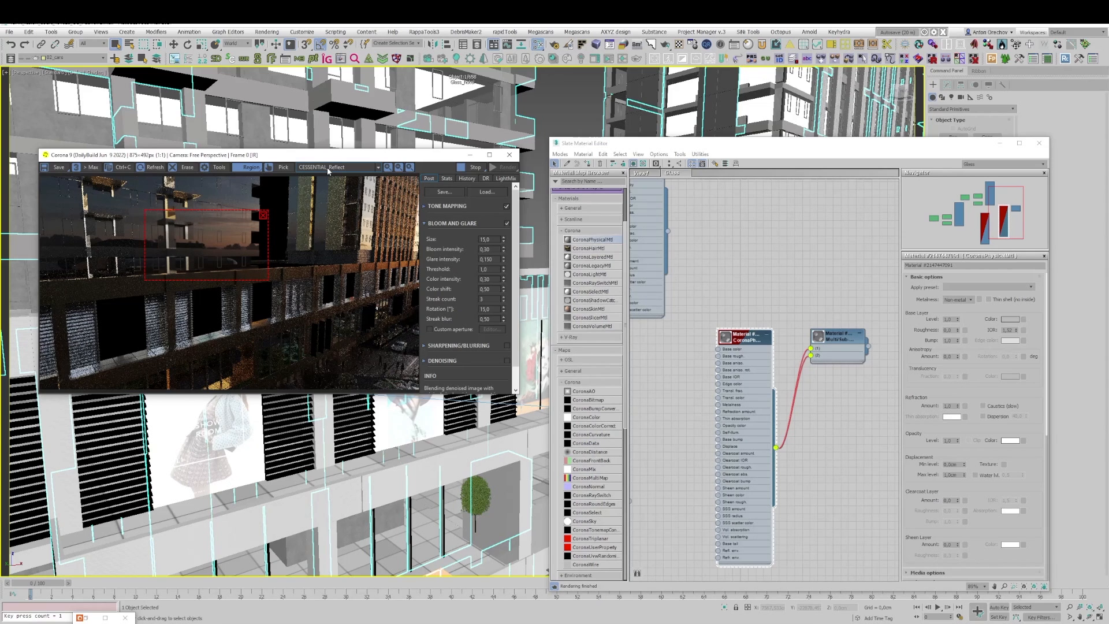
Step: Return the frame buffer to the BEAUTY pass and examine the hotel balcony glazing with a shifted render region
left_click(327, 168)
left_click(329, 177)
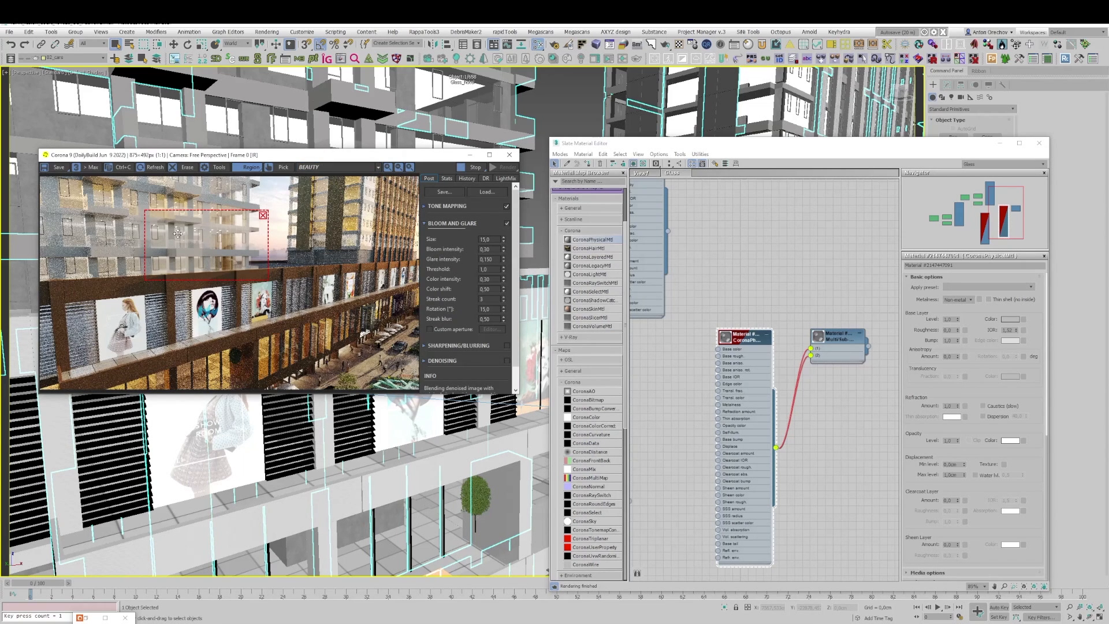
scroll(177, 235, "up", 2)
scroll(219, 276, "down", 2)
mouse_move(228, 253)
left_mouse_down()
mouse_move(204, 239)
mouse_move(220, 252)
left_mouse_up()
Step: Show the LightMix settings and move the frame buffer off the hotel tower's facade in the viewport
left_click(504, 179)
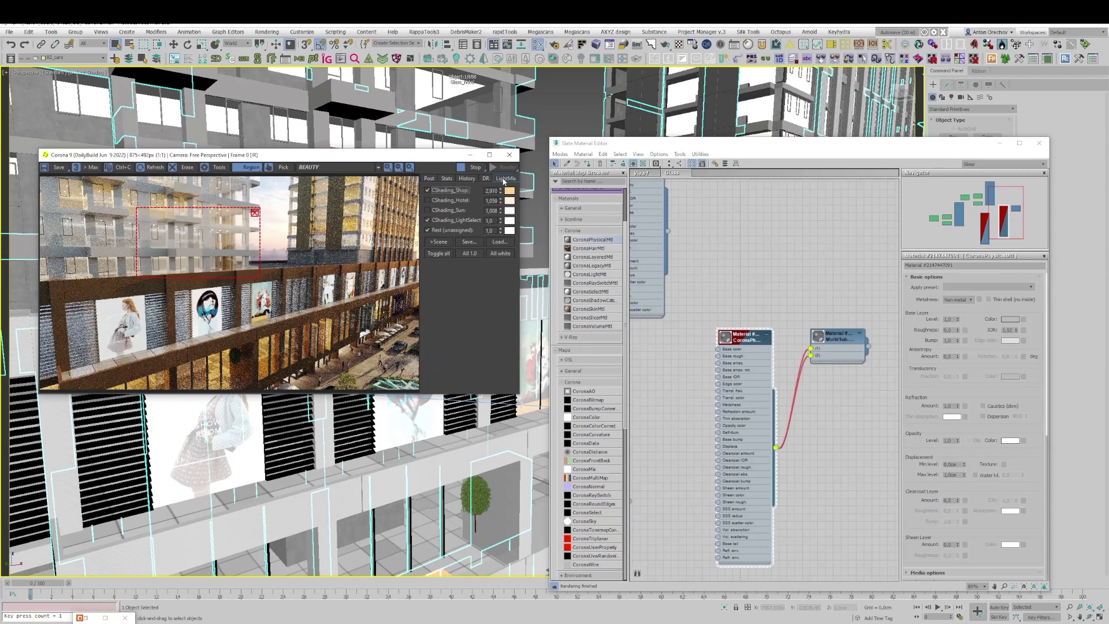
left_click_drag(450, 156, 445, 292)
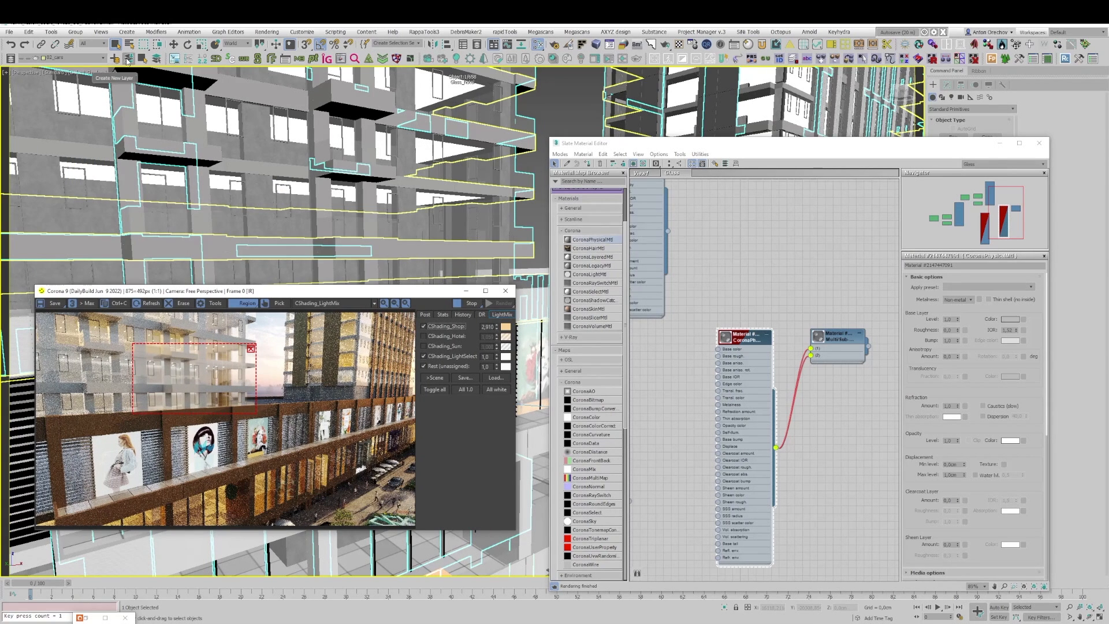
left_click(100, 44)
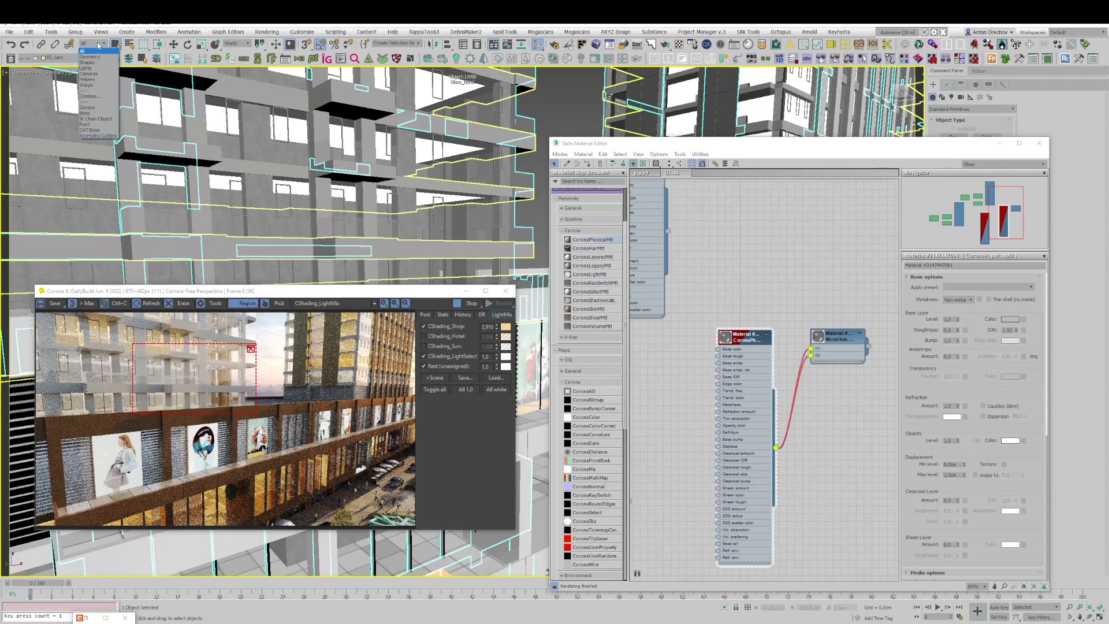
left_click(96, 73)
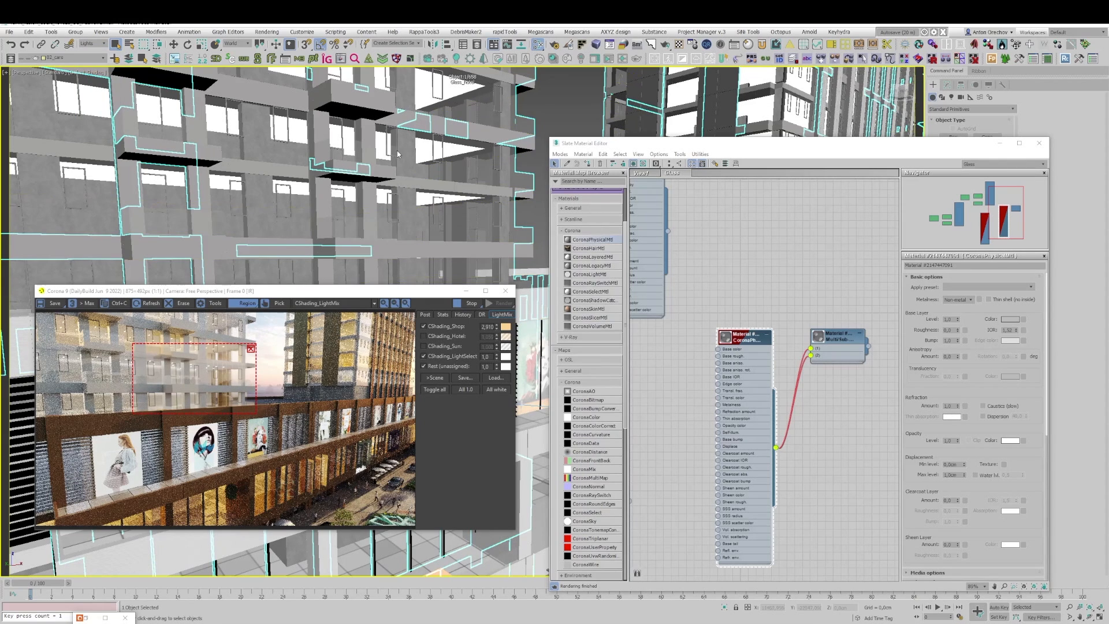
left_click(101, 44)
left_click(95, 52)
Step: Sample the self-illuminated CoronaLegacyMtl from the object behind the hotel windows into an empty area of the node view
middle_click_drag(693, 519, 650, 189)
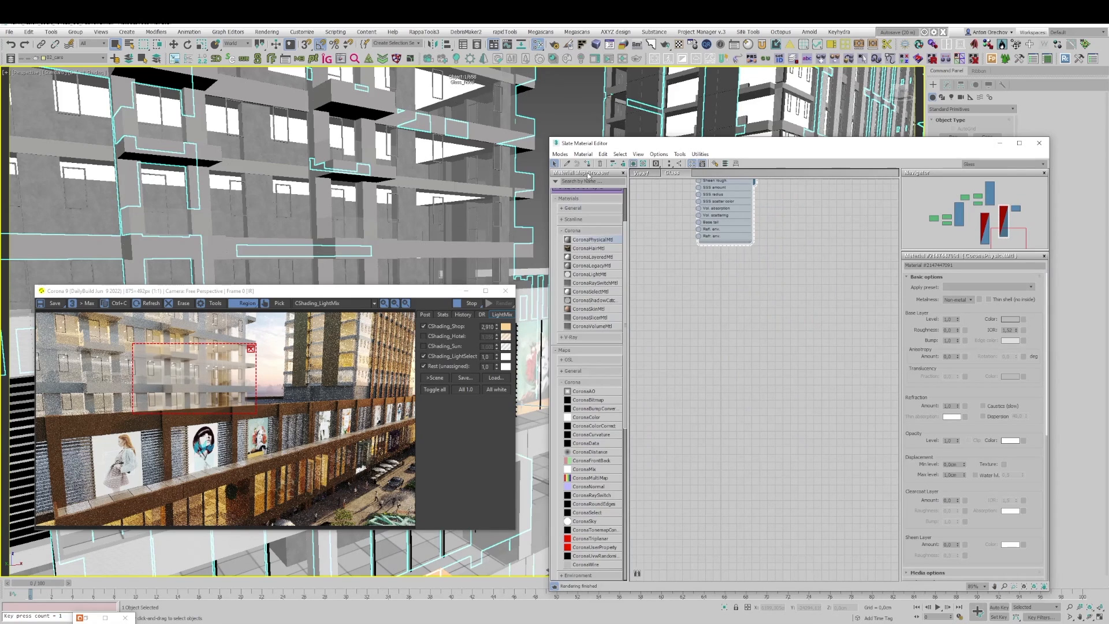
left_click(567, 163)
key("F3")
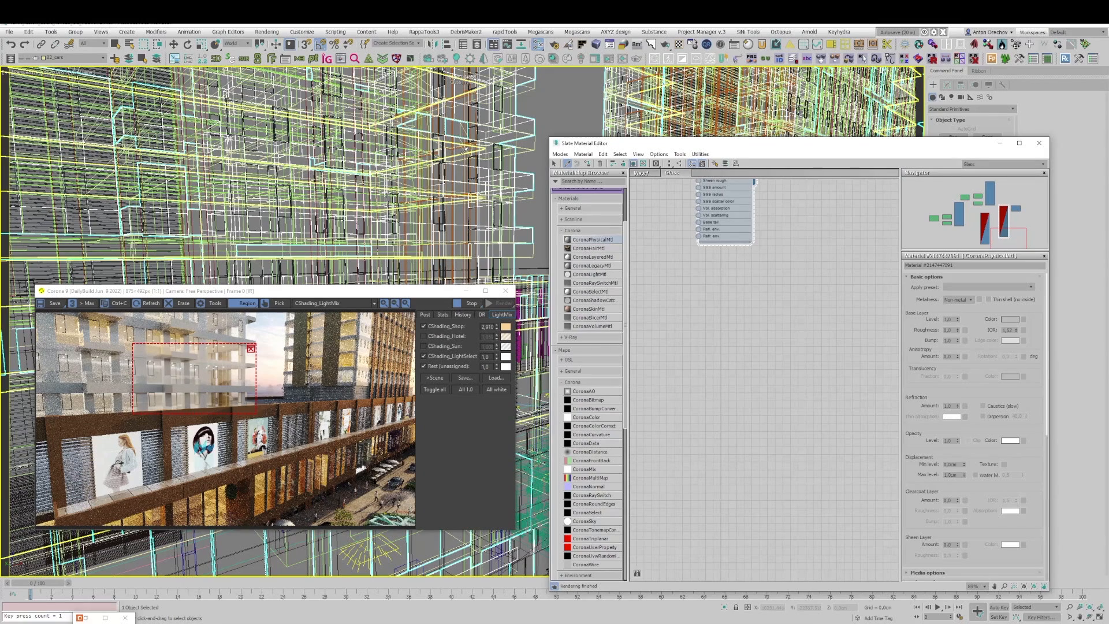
left_click(465, 148)
key("F3")
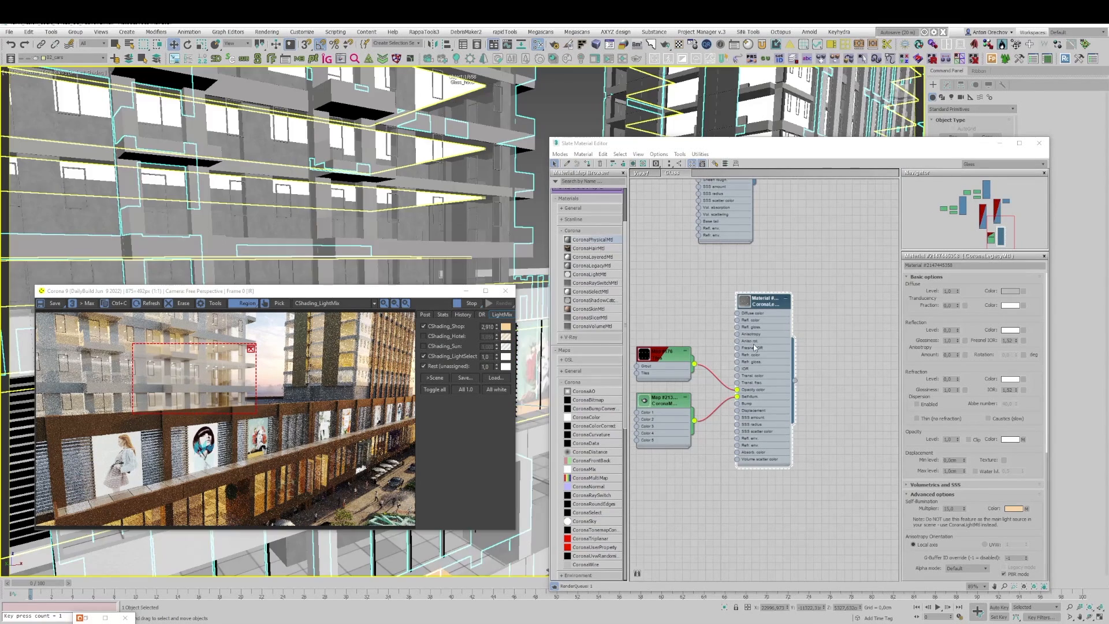
Step: Set the sampled window-light material's self-illumination multiplier to 5
scroll(953, 511, "down", 2)
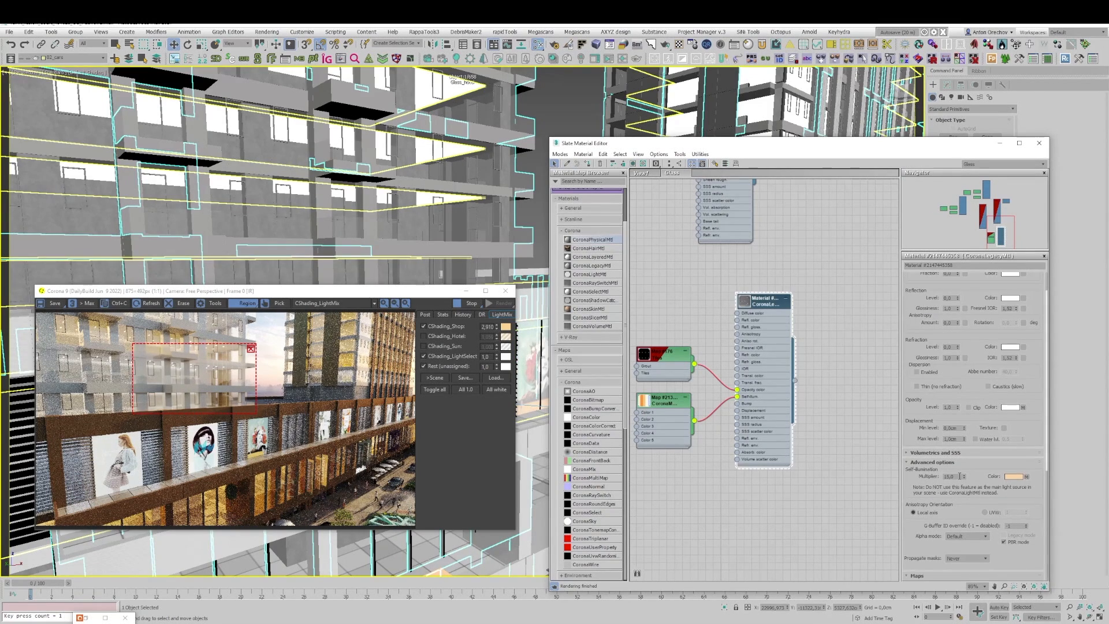
double_click(959, 476)
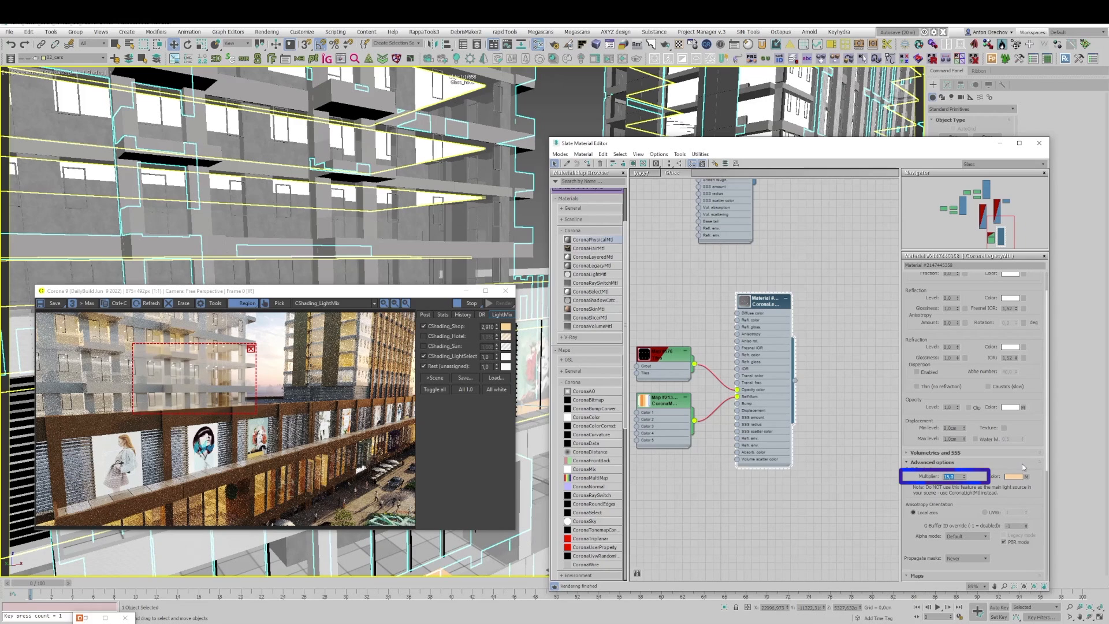
type("5")
key("Return")
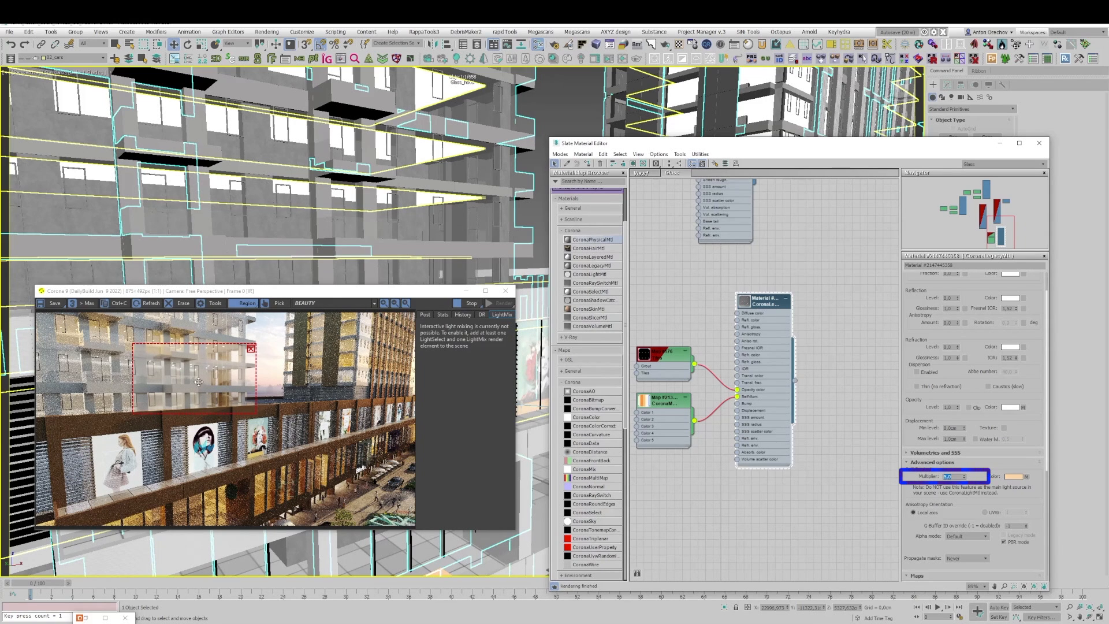
Step: Move the render region across the hotel balconies and display the CESSENTIAL_Reflect pass
mouse_move(220, 379)
left_mouse_down()
mouse_move(219, 357)
mouse_move(214, 370)
mouse_move(265, 376)
mouse_move(380, 365)
mouse_move(216, 369)
left_mouse_up()
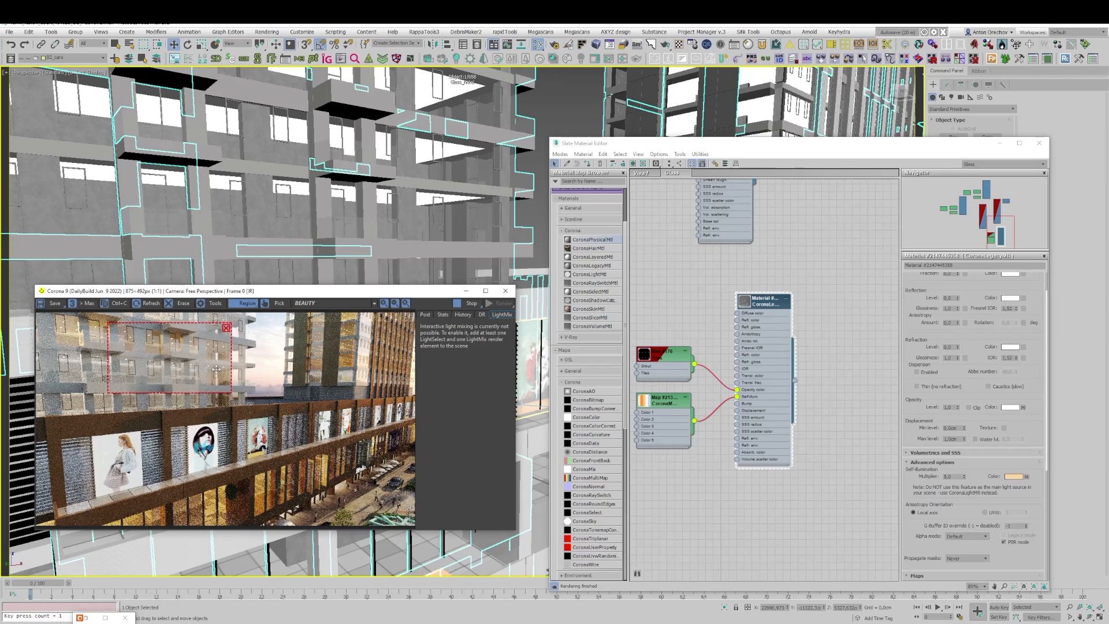
left_click(332, 303)
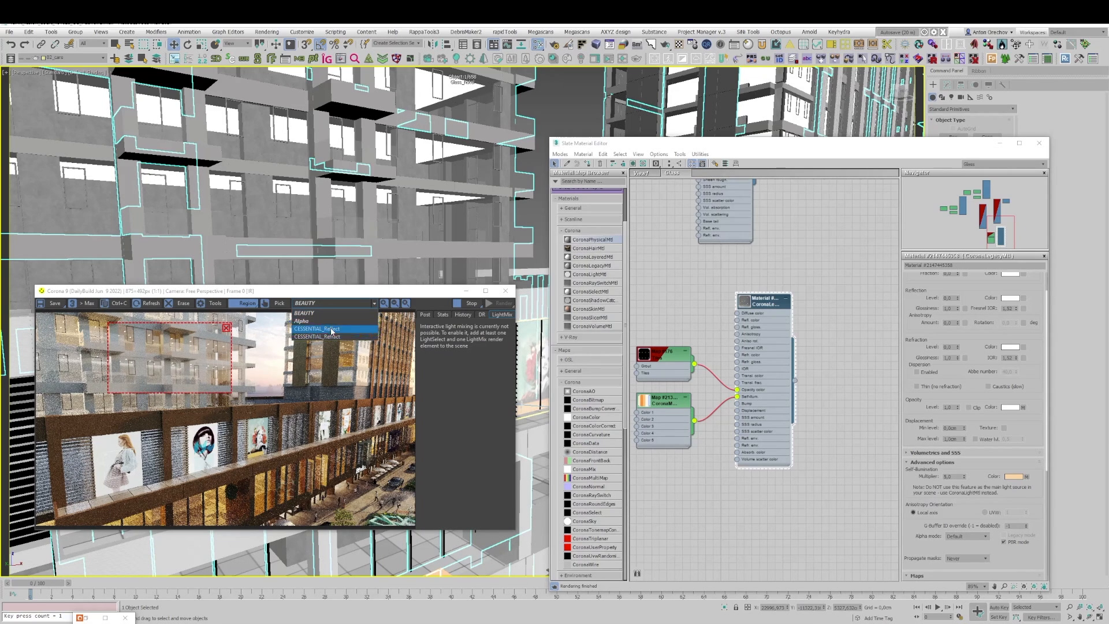
left_click(332, 329)
Step: Open the glass CoronaPhysicalMtl's parameters and raise its clearcoat layer amount to 1,0
middle_click_drag(732, 295, 777, 442)
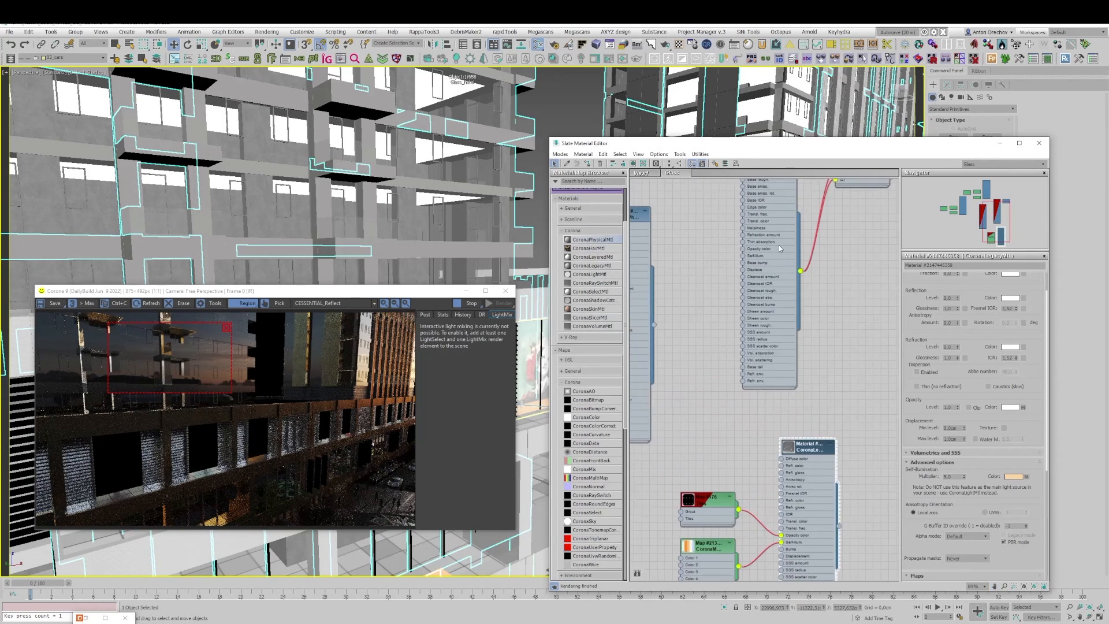
middle_click_drag(779, 227, 779, 286)
double_click(769, 227)
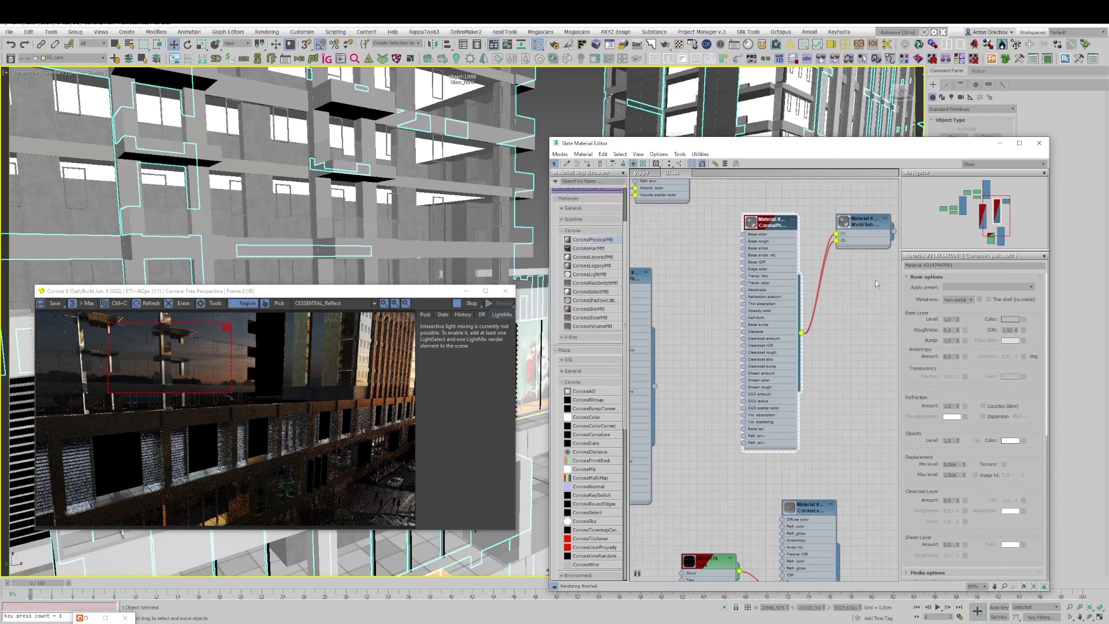
mouse_move(1009, 330)
scroll(928, 392, "down", 1)
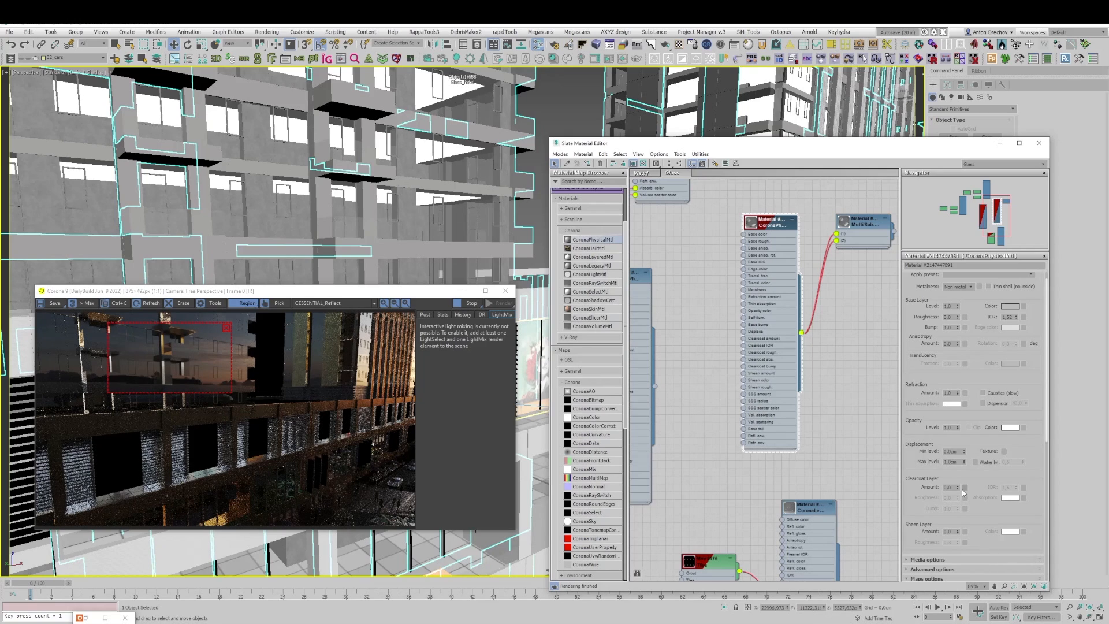
left_click_drag(957, 488, 963, 403)
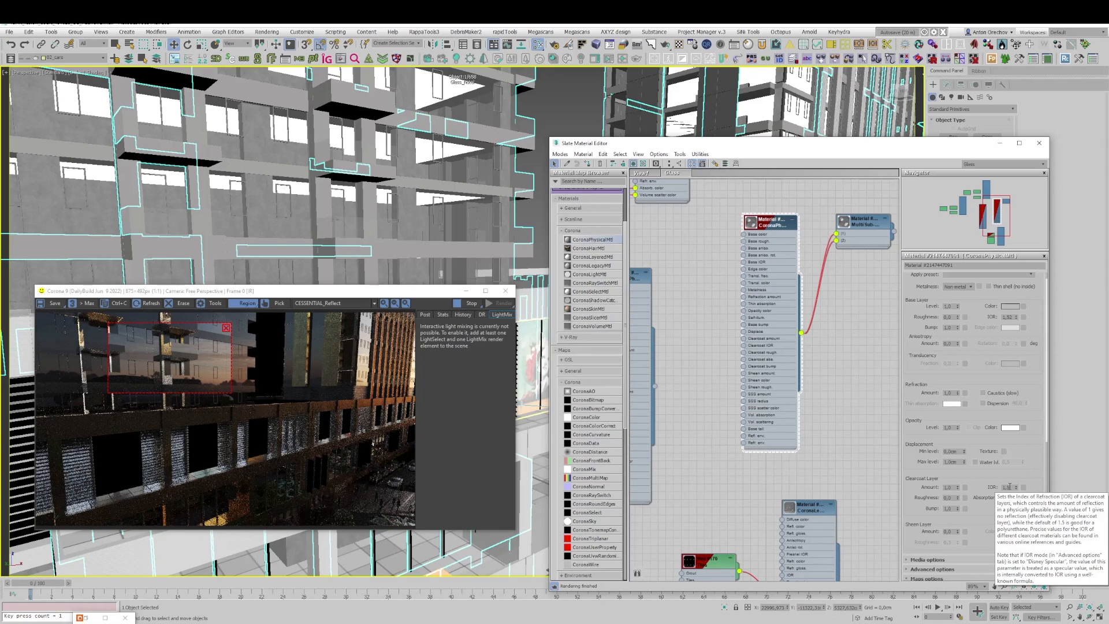
Step: Set the glass material's clearcoat IOR to 2 and check the balcony glazing in the BEAUTY pass
double_click(1009, 487)
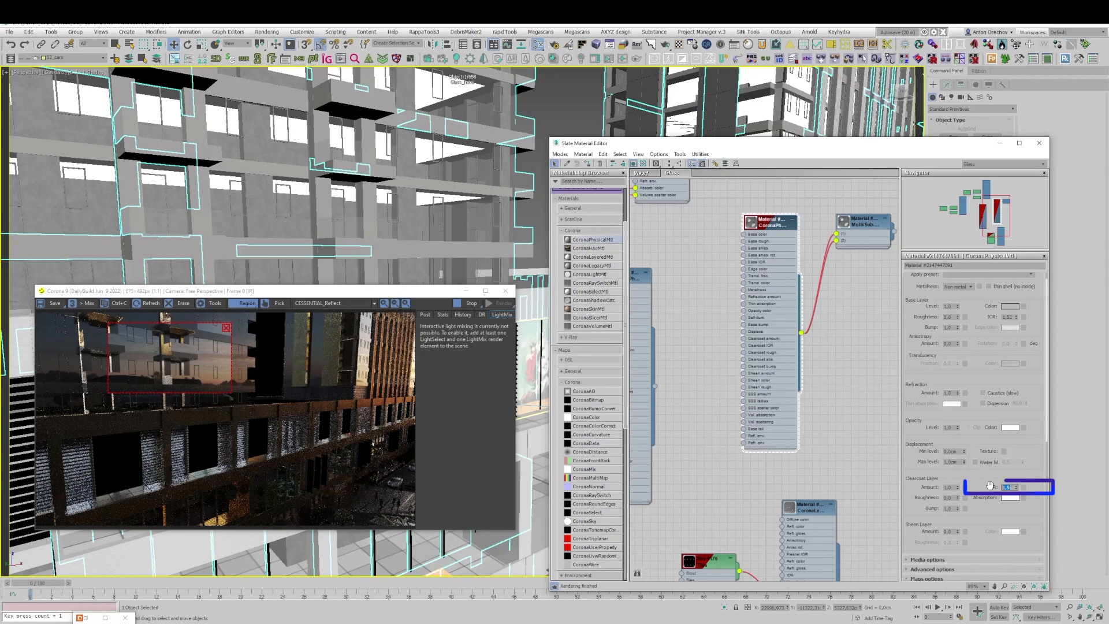
mouse_move(213, 370)
left_mouse_down()
mouse_move(247, 373)
mouse_move(150, 386)
mouse_move(139, 335)
mouse_move(321, 334)
mouse_move(245, 333)
mouse_move(249, 439)
mouse_move(261, 479)
mouse_move(286, 495)
mouse_move(224, 376)
left_mouse_up()
left_click(324, 306)
left_click(304, 312)
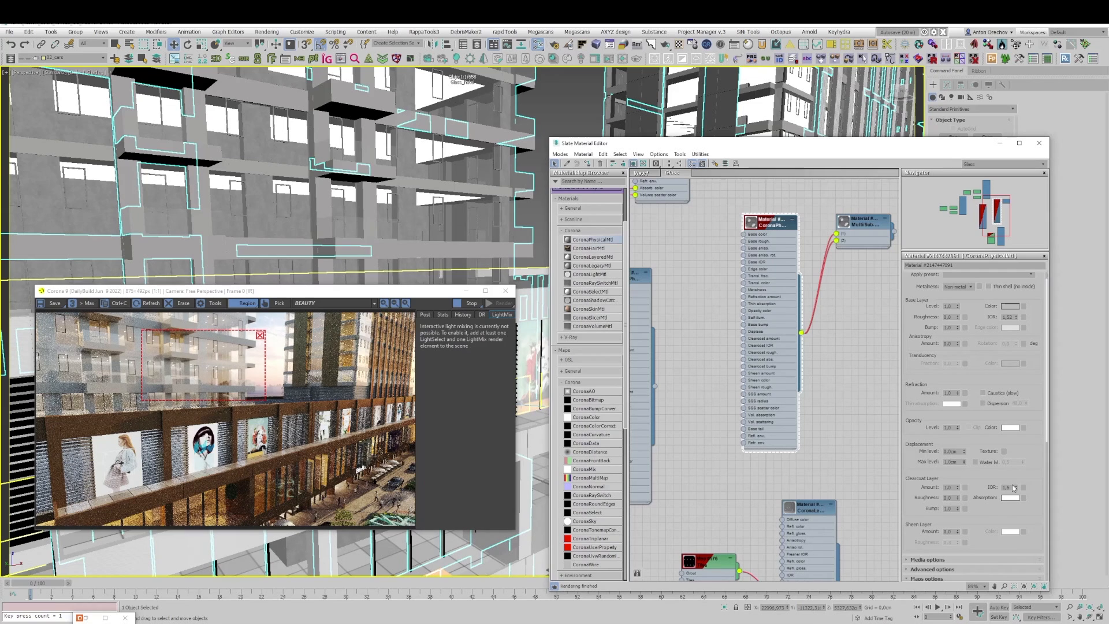
type("2")
key("Return")
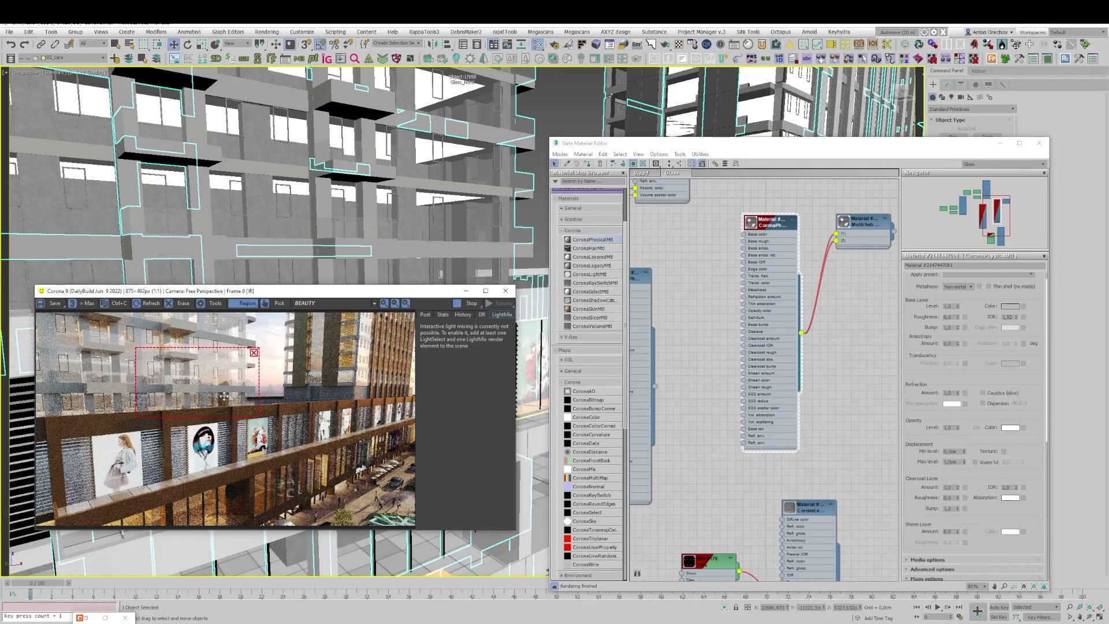
mouse_move(226, 374)
left_mouse_down()
mouse_move(124, 375)
mouse_move(213, 388)
left_mouse_up()
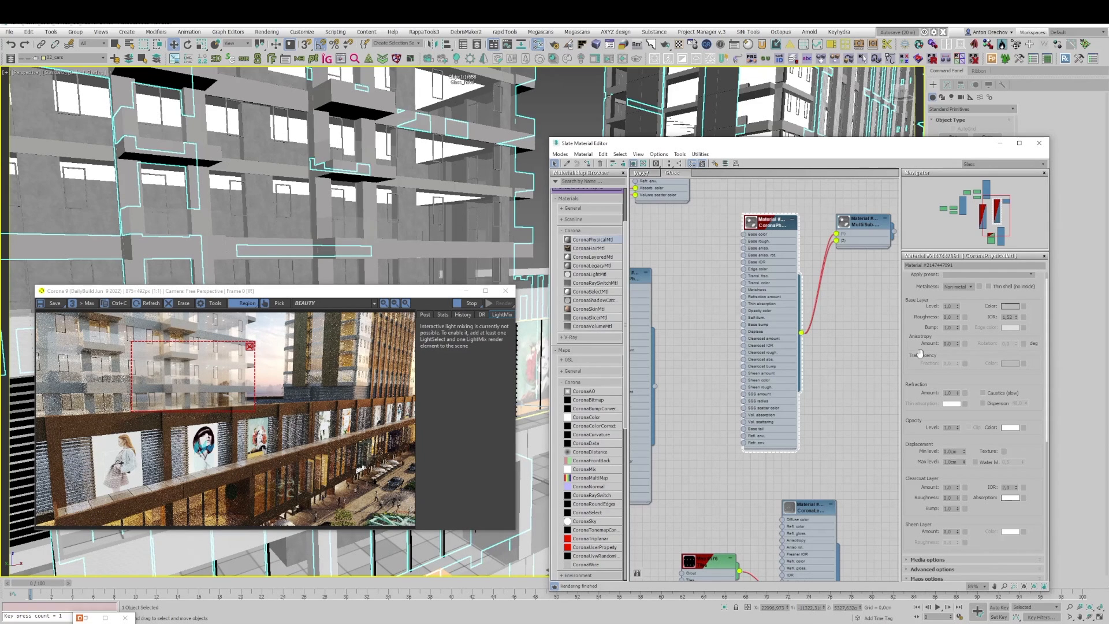
Step: Tint the glass material's volumetric absorption color pale green by setting its green value to 214
scroll(924, 340, "down", 1)
scroll(923, 339, "down", 2)
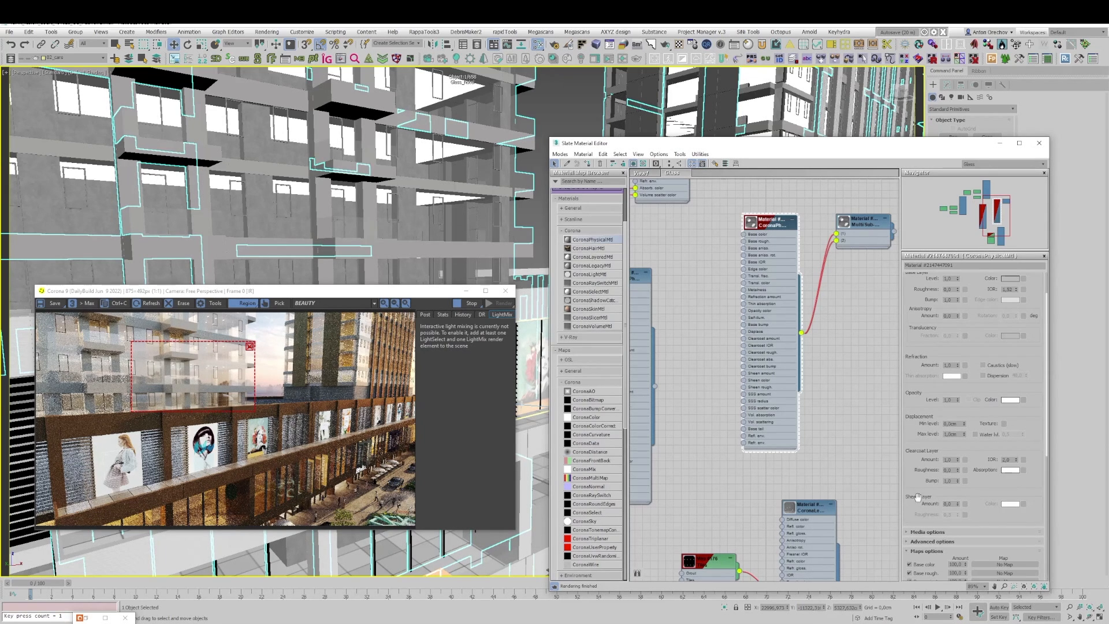
left_click(927, 532)
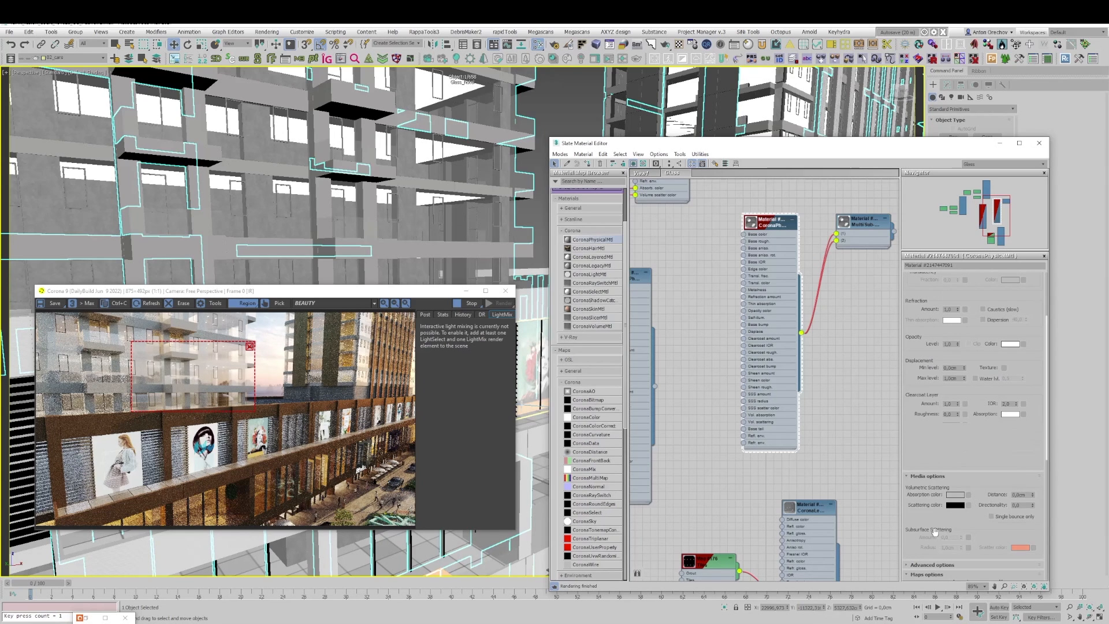
left_click(955, 495)
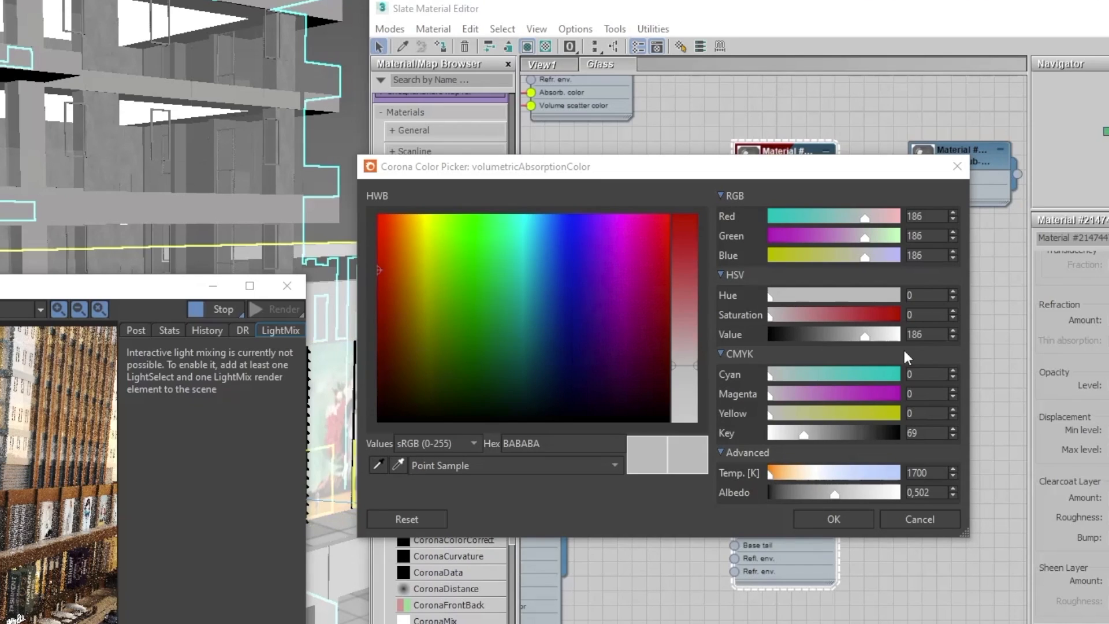
left_click(876, 237)
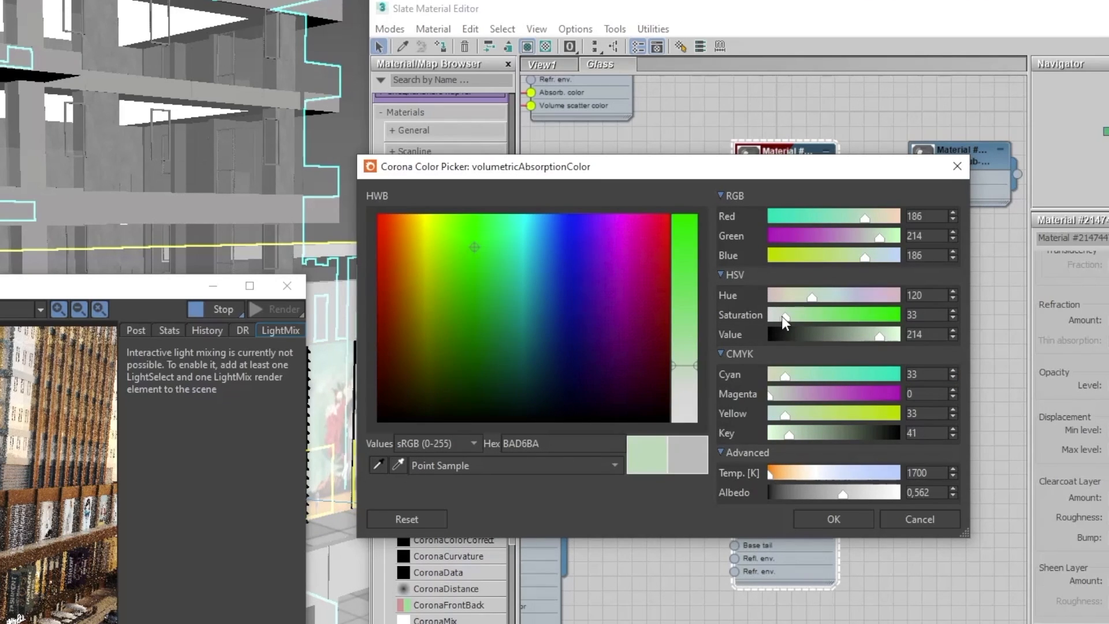
left_click(837, 517)
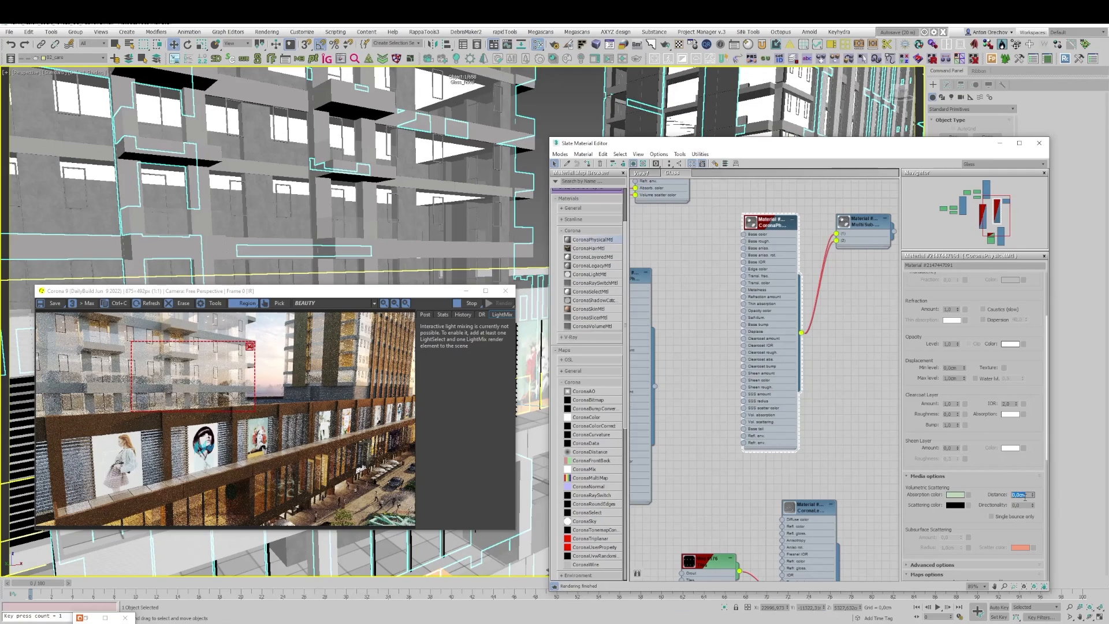
Step: Try an absorption distance of 100 cm on the glass and check the balcony glazing in the render
type("1")
key("Return")
type("100")
key("Return")
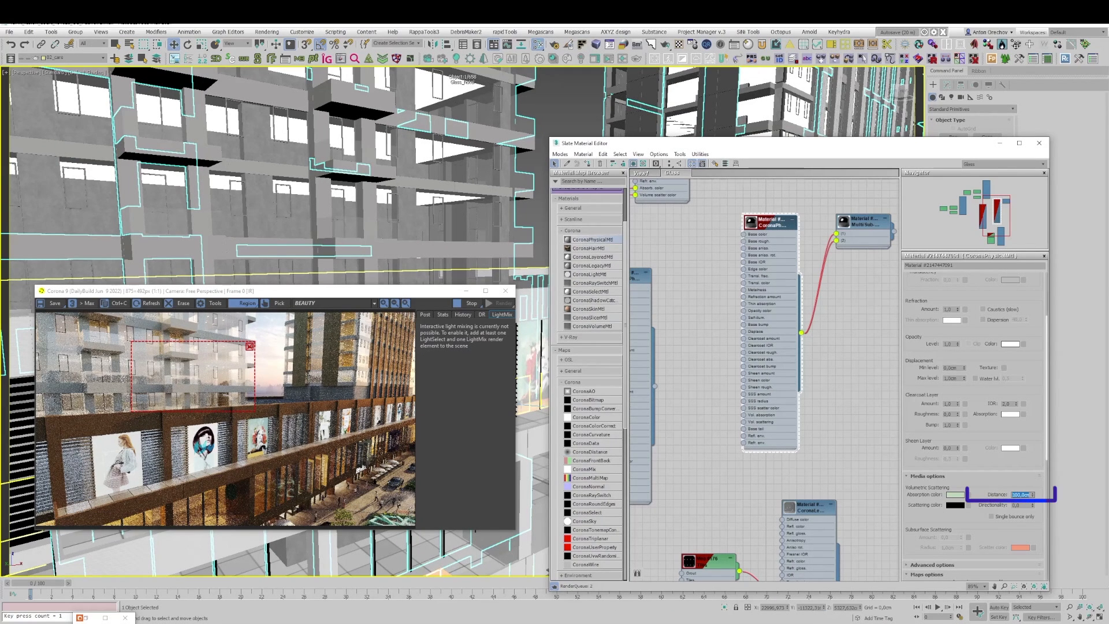
scroll(160, 379, "up", 1)
scroll(160, 378, "down", 1)
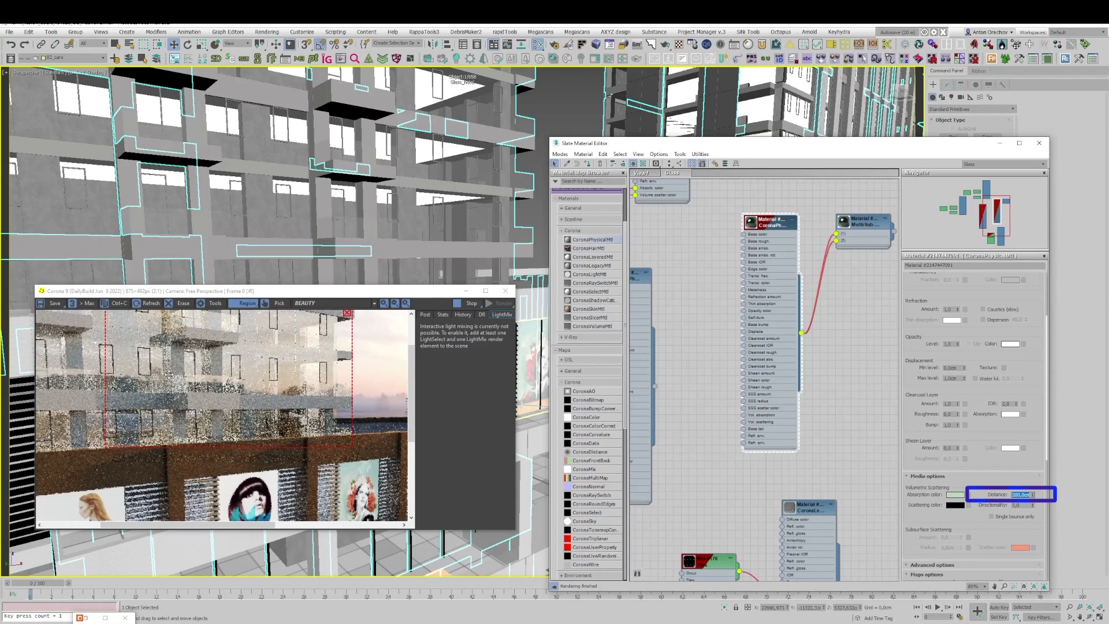
scroll(165, 378, "up", 1)
scroll(171, 378, "down", 1)
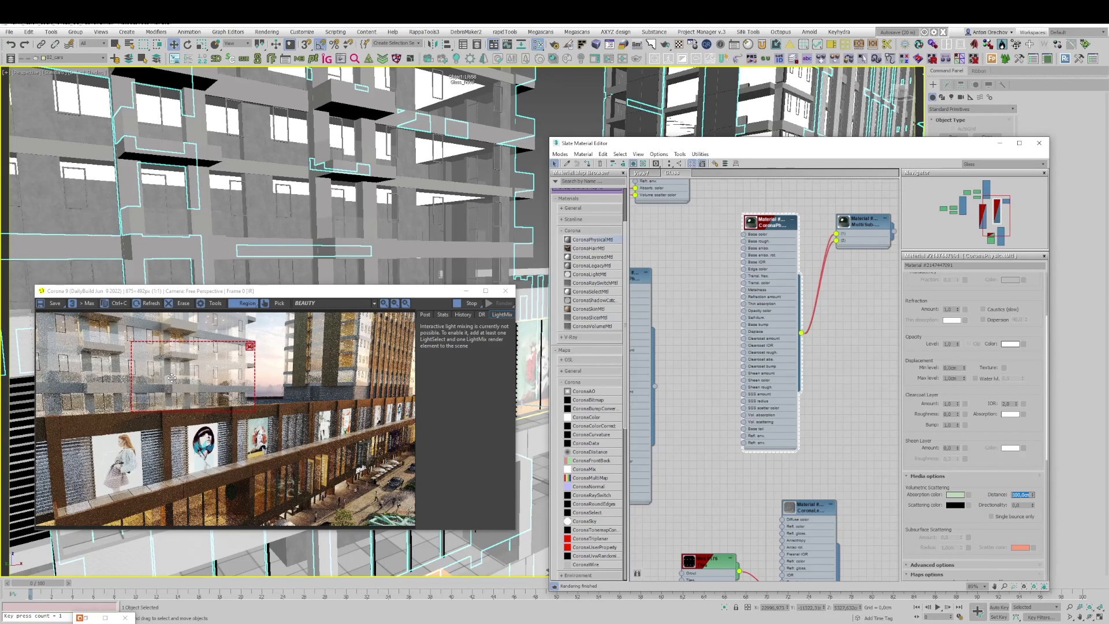
Step: Try an absorption distance of 10 cm on the glass and inspect the balcony panes up close in the render
type("10")
key("Return")
scroll(185, 375, "up", 3)
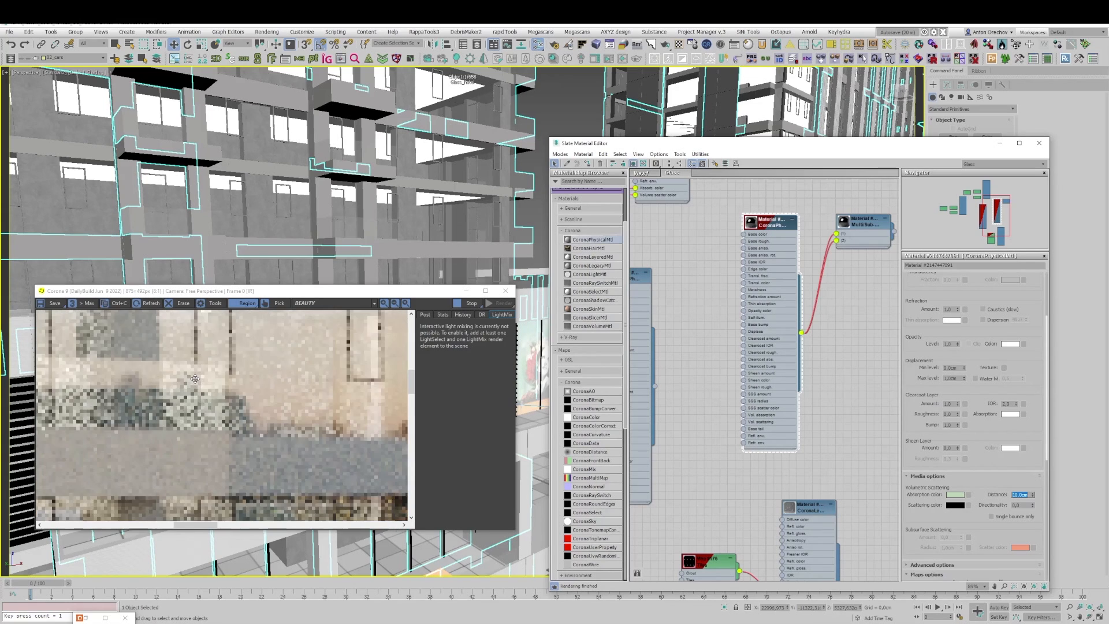
scroll(239, 416, "down", 2)
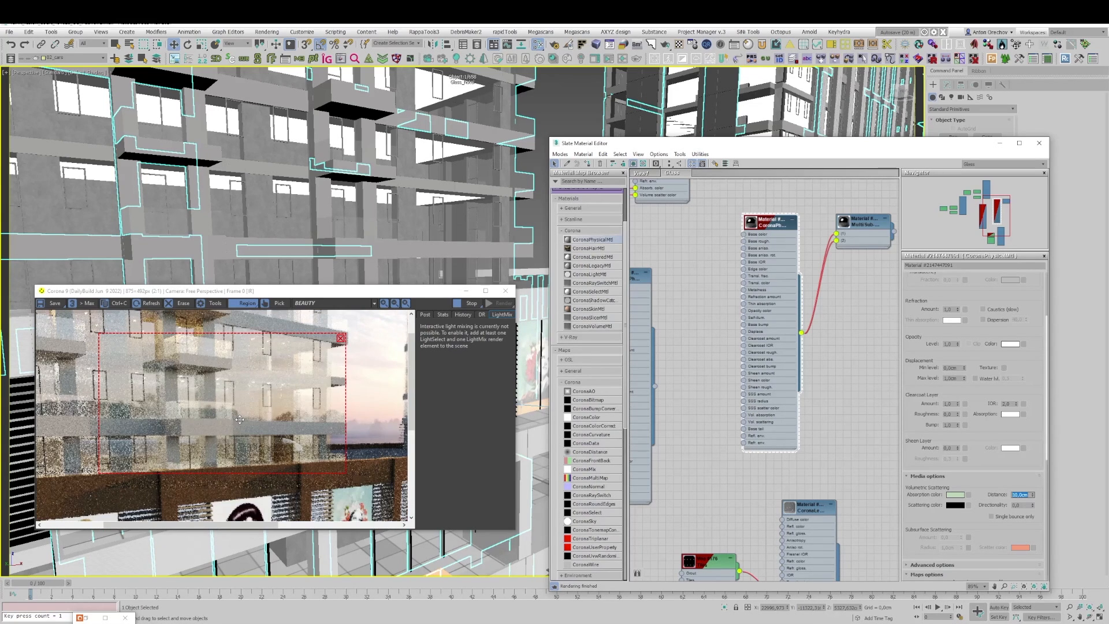
scroll(238, 416, "down", 1)
scroll(230, 384, "up", 2)
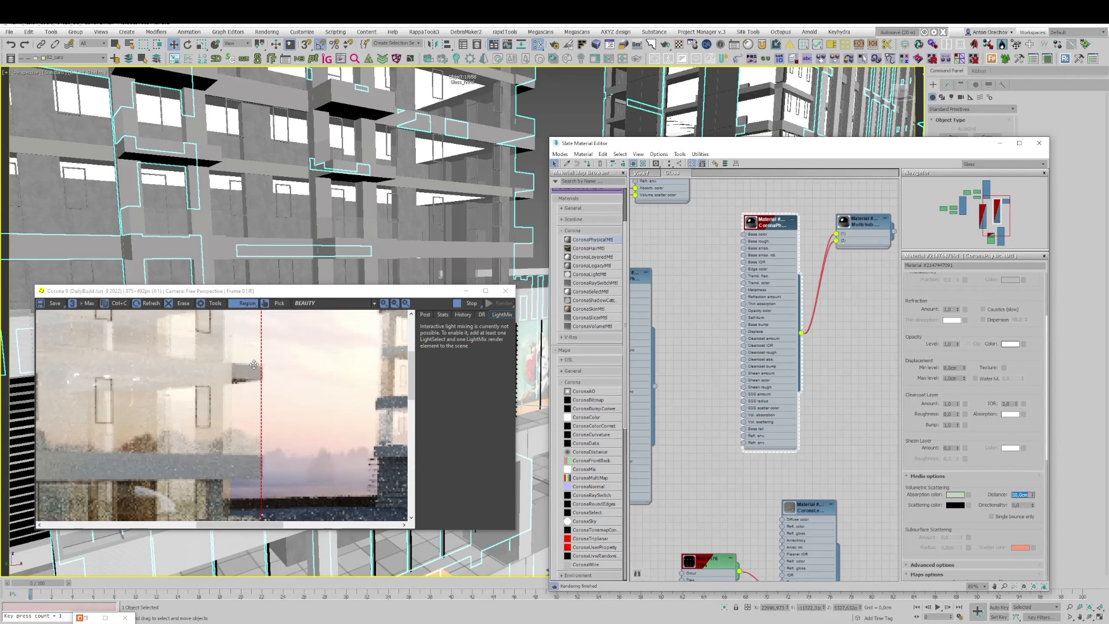
scroll(233, 374, "down", 2)
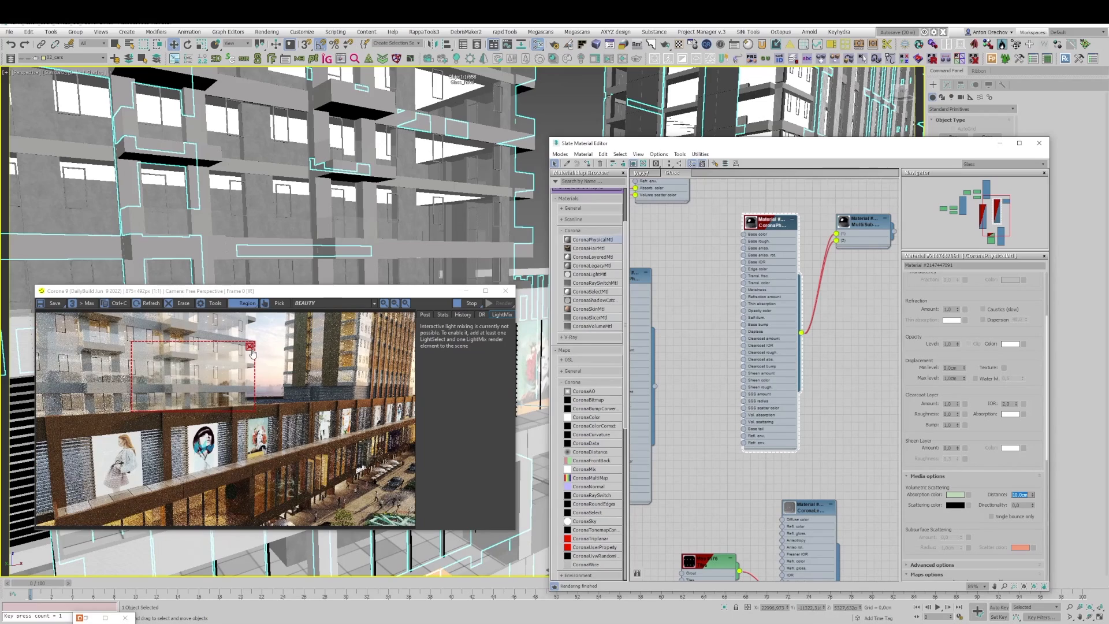
Step: Clear the render region, frame the balcony's glass corner up close, and examine the glazing tint in the render
middle_click_drag(518, 120, 428, 223)
scroll(426, 224, "up", 3)
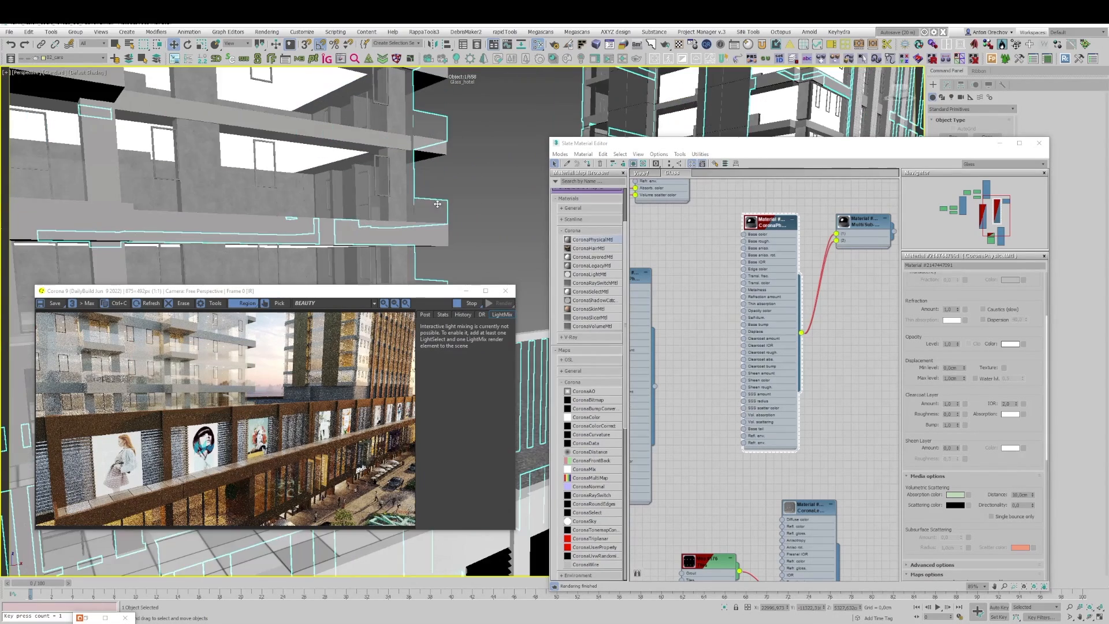
key("alt+q")
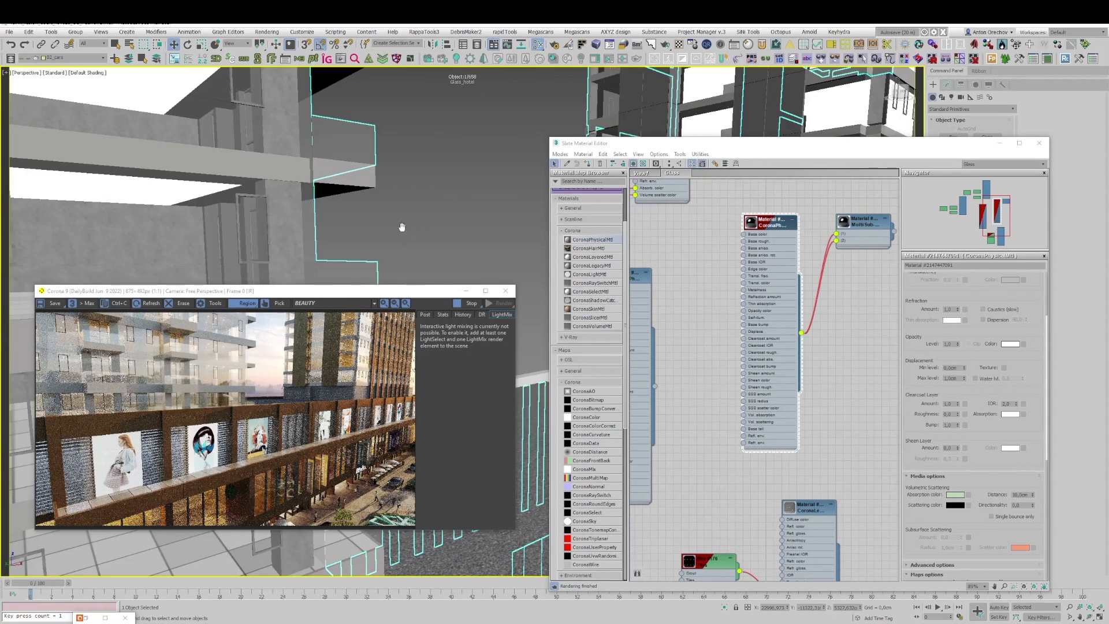
mouse_move(401, 228)
middle_mouse_down()
mouse_move(408, 216)
mouse_move(408, 228)
middle_mouse_up()
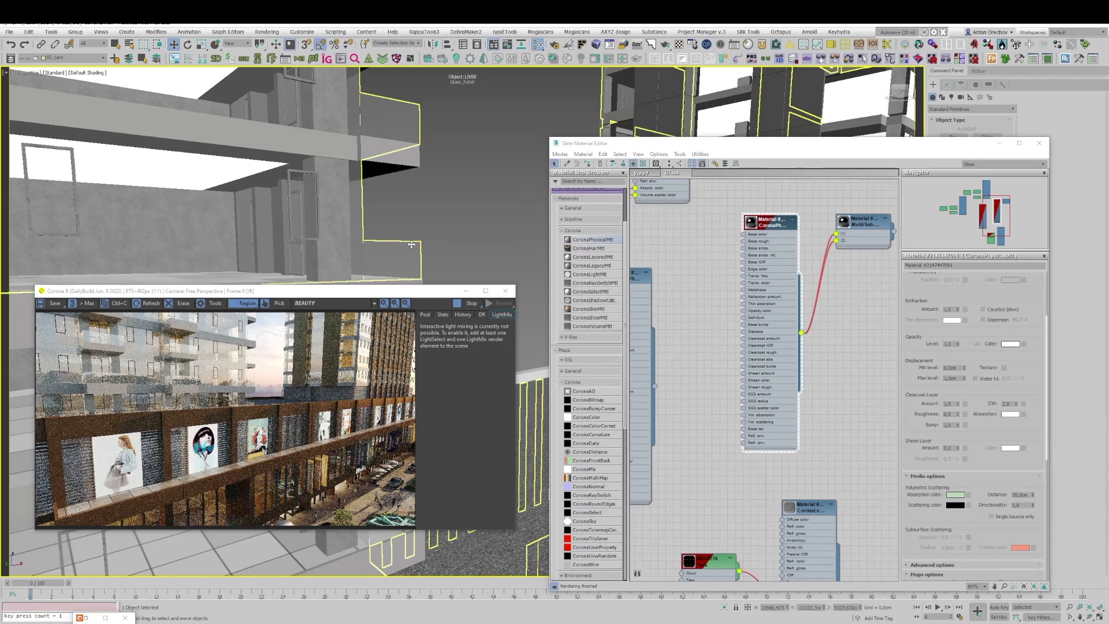
scroll(414, 236, "down", 3)
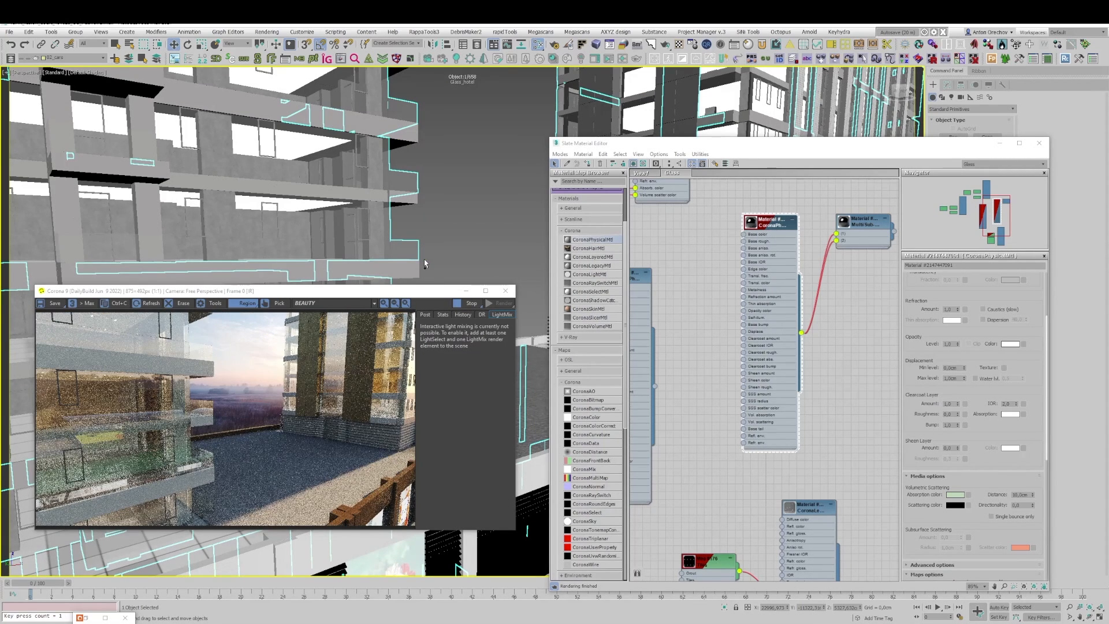
scroll(414, 248, "up", 3)
scroll(414, 248, "up", 5)
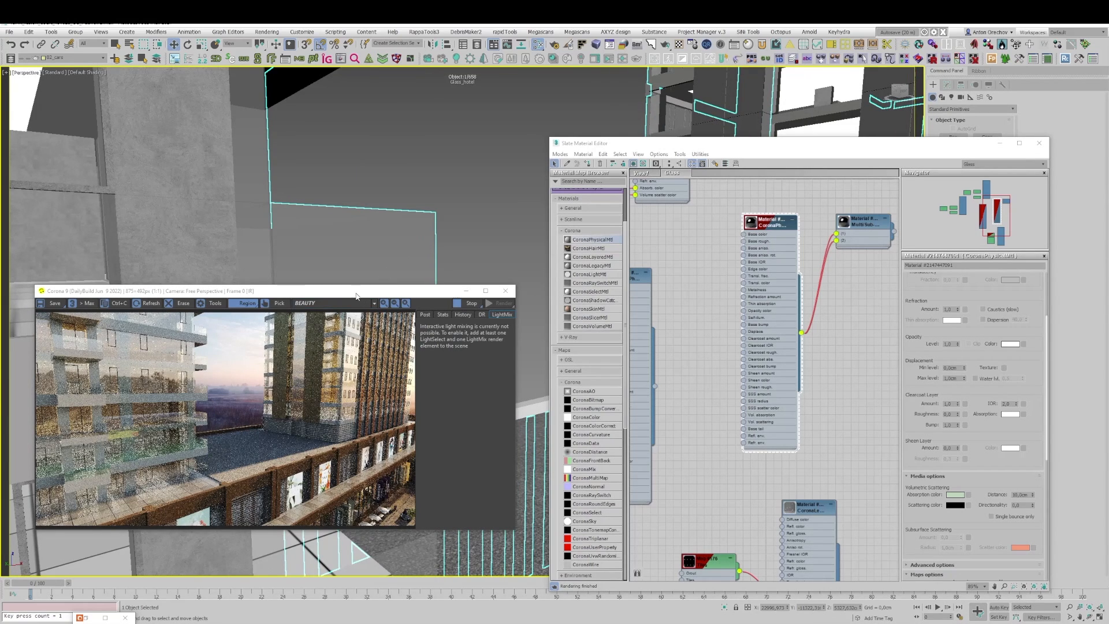
left_click_drag(300, 291, 359, 250)
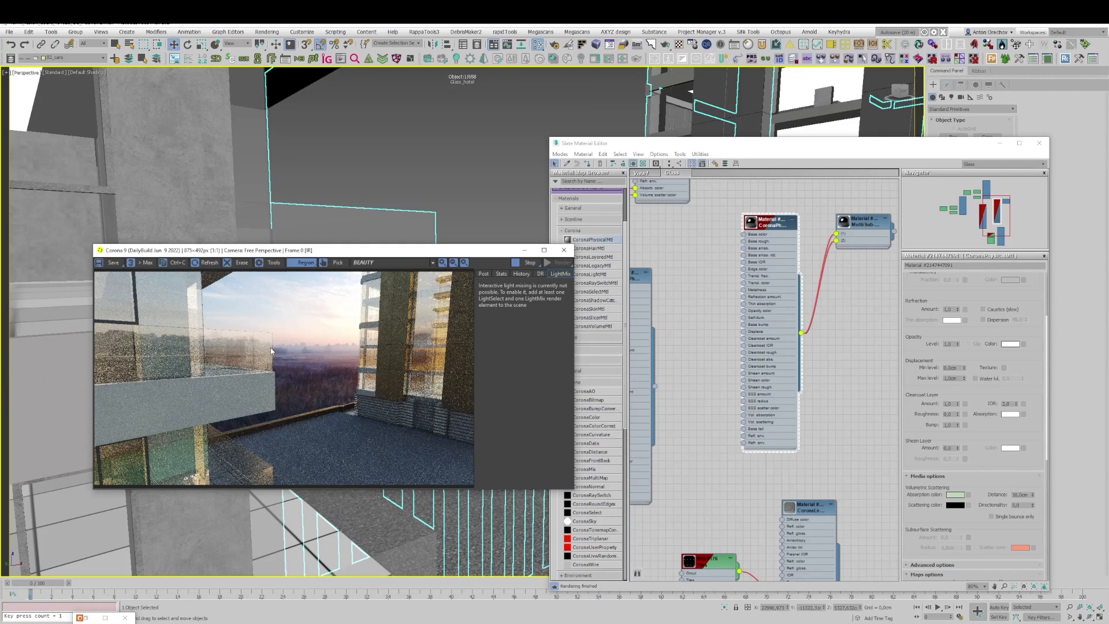
scroll(273, 346, "up", 1)
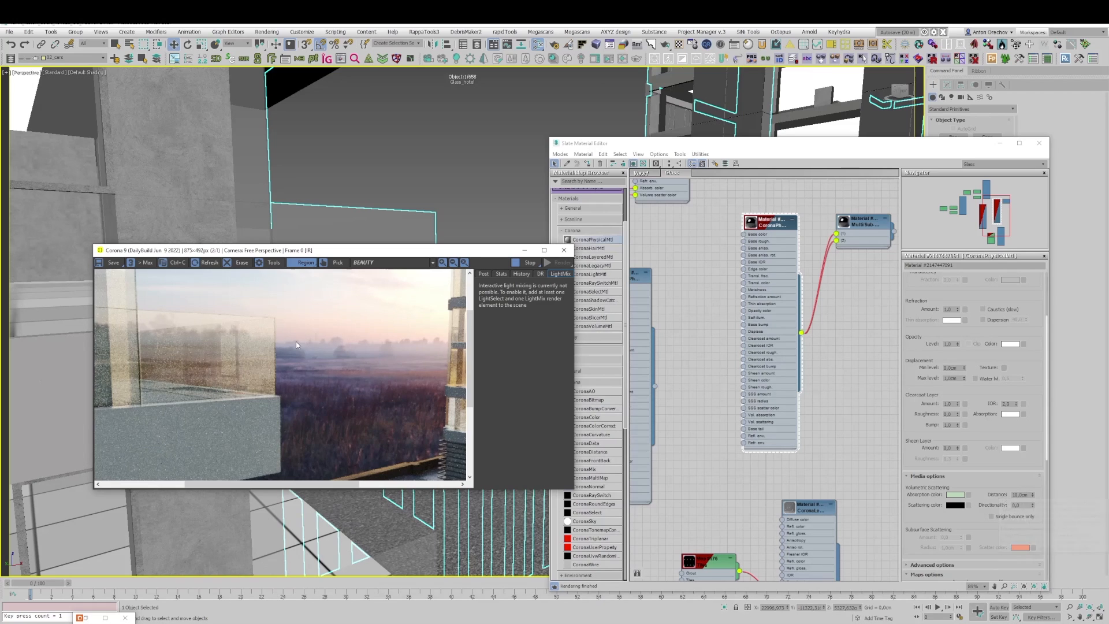
scroll(278, 323, "down", 1)
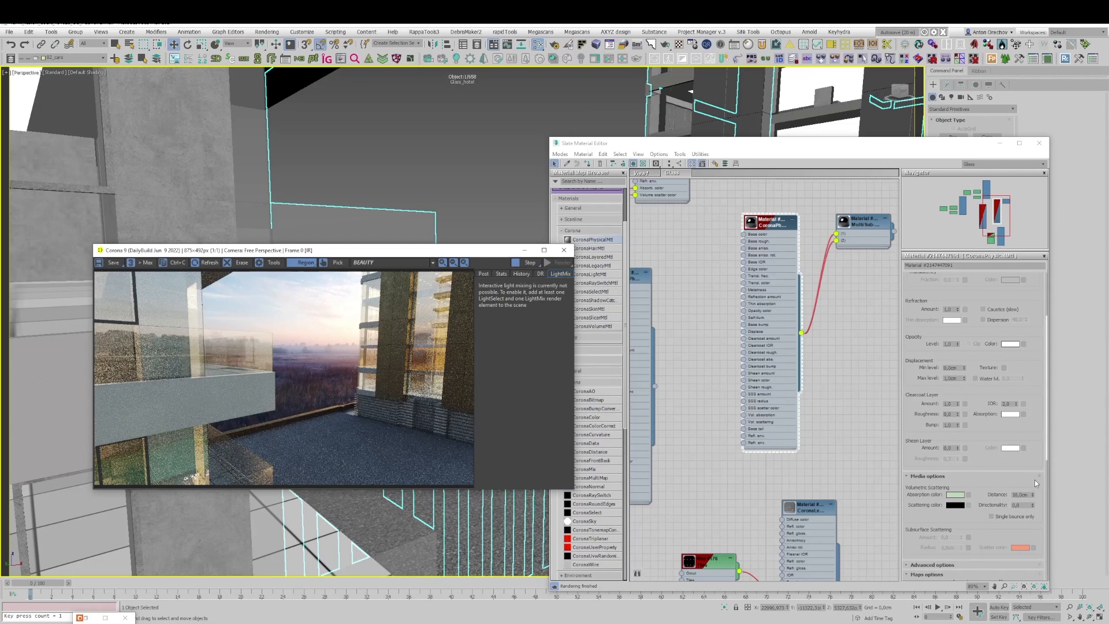
Step: Set the glass material's absorption distance to 5 cm and check the corner glazing against the sky
left_click(1023, 495)
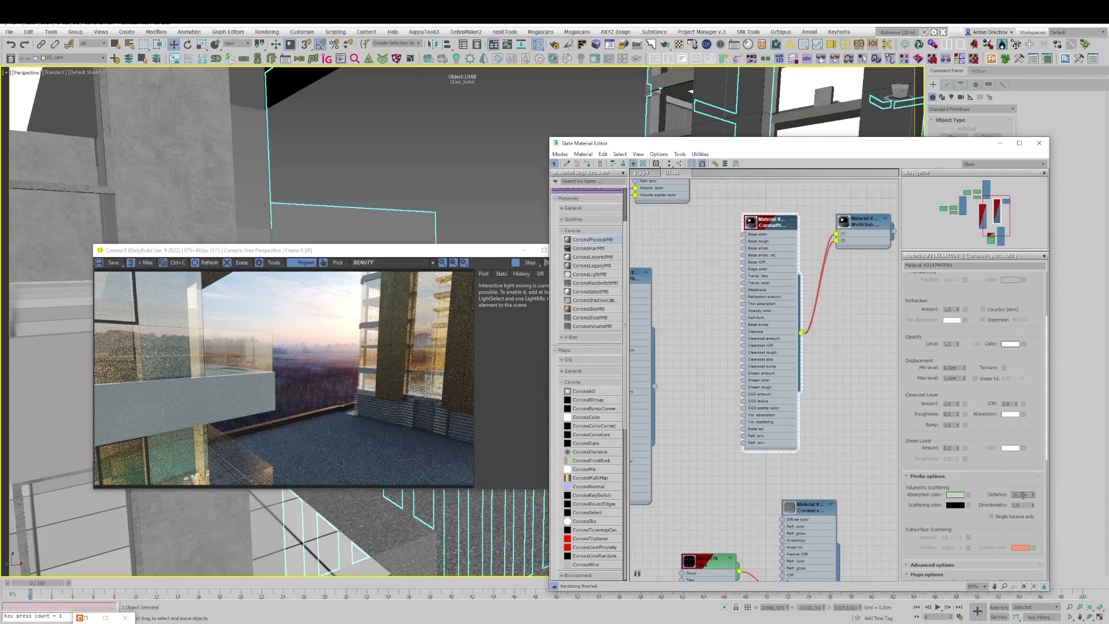
double_click(1023, 494)
type("5")
key("Return")
scroll(260, 335, "up", 2)
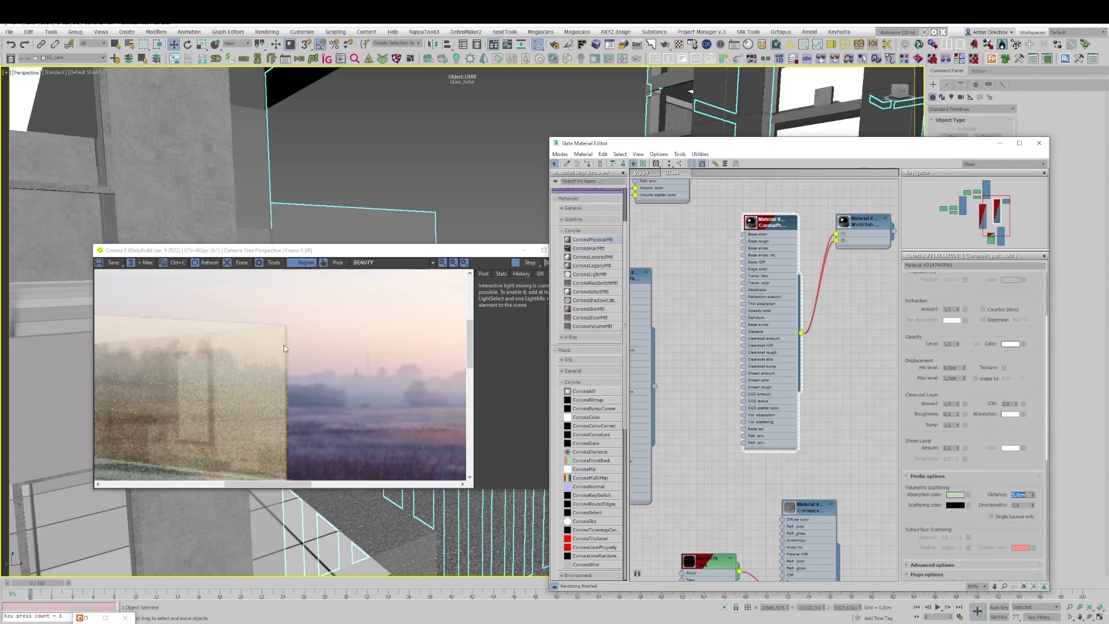
scroll(286, 365, "down", 2)
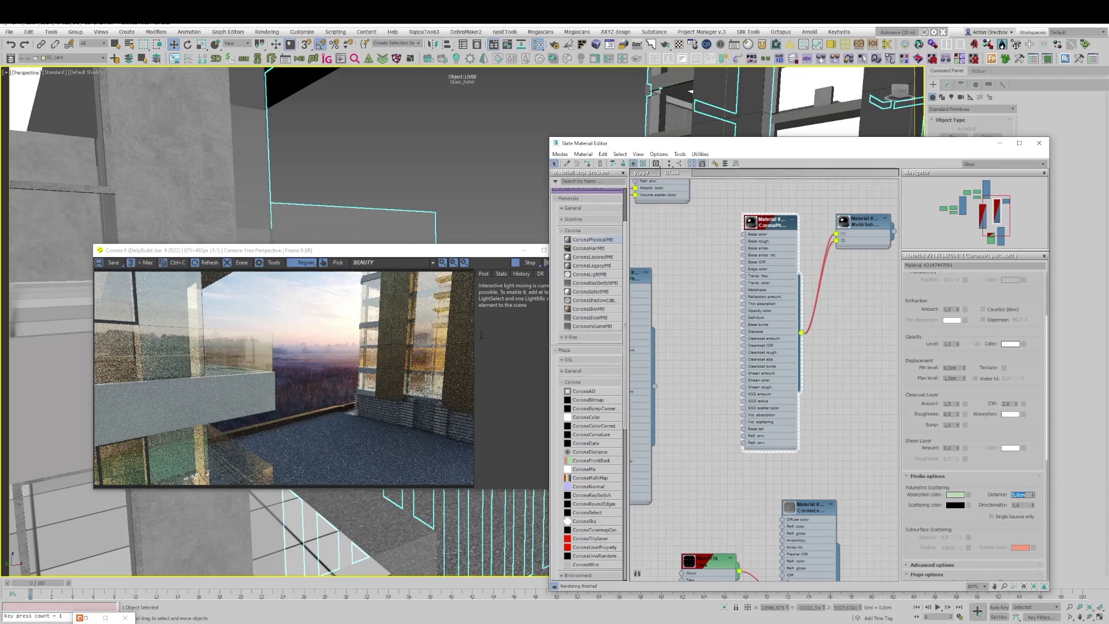
Step: Reframe the view on several balcony floors and examine their glazing in the CESSENTIAL_Reflect pass
scroll(403, 174, "down", 5)
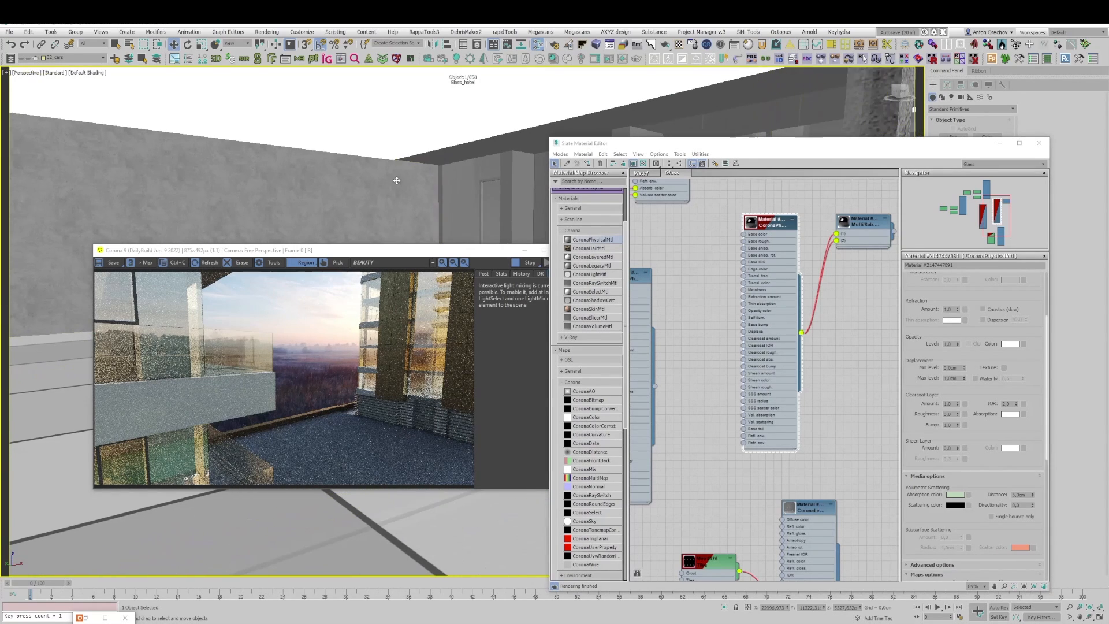
scroll(405, 233, "down", 2)
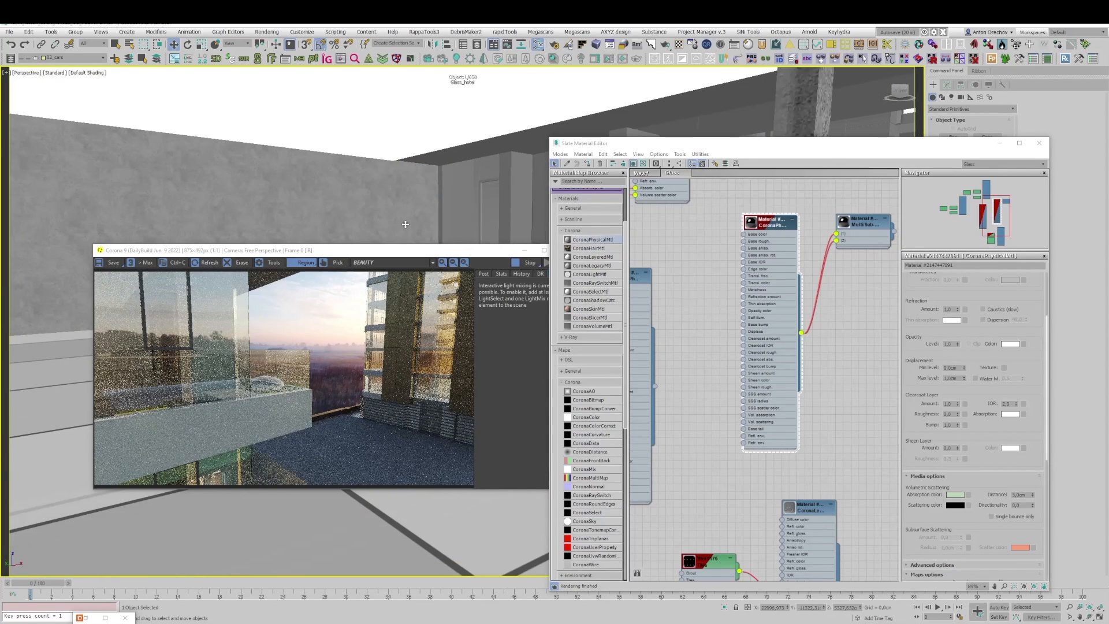
scroll(405, 224, "down", 6)
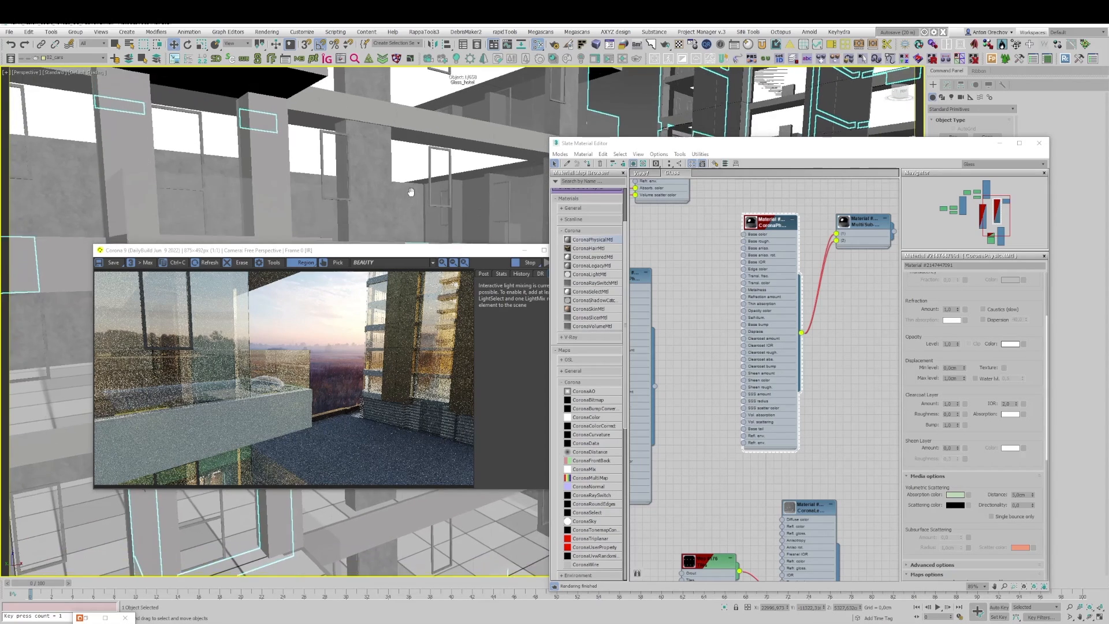
middle_click_drag(411, 191, 449, 136)
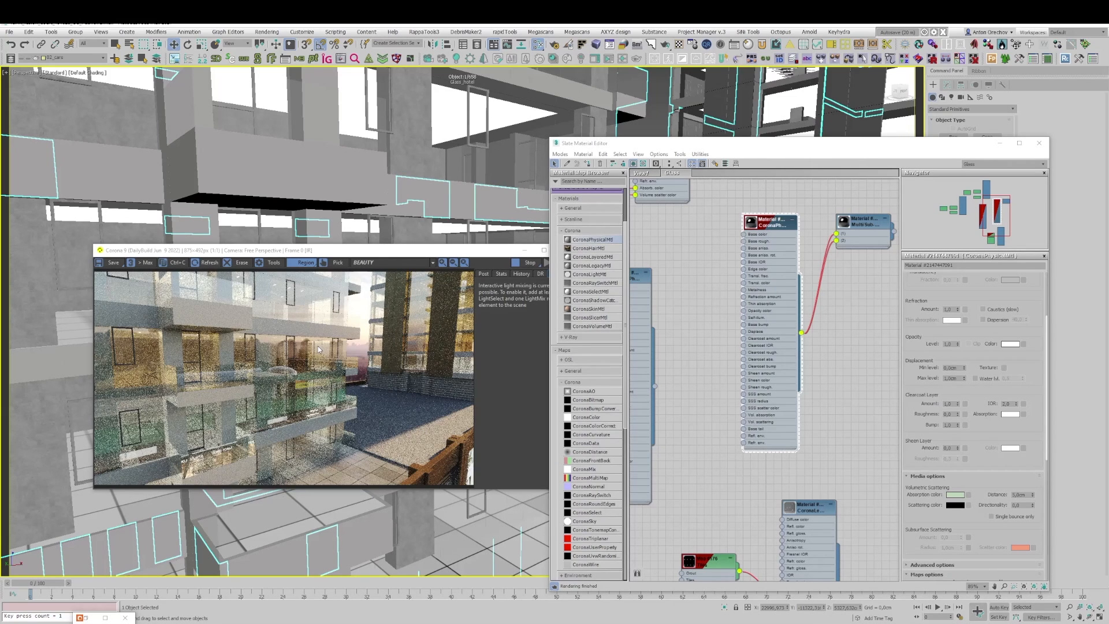
left_click(383, 265)
left_click(385, 290)
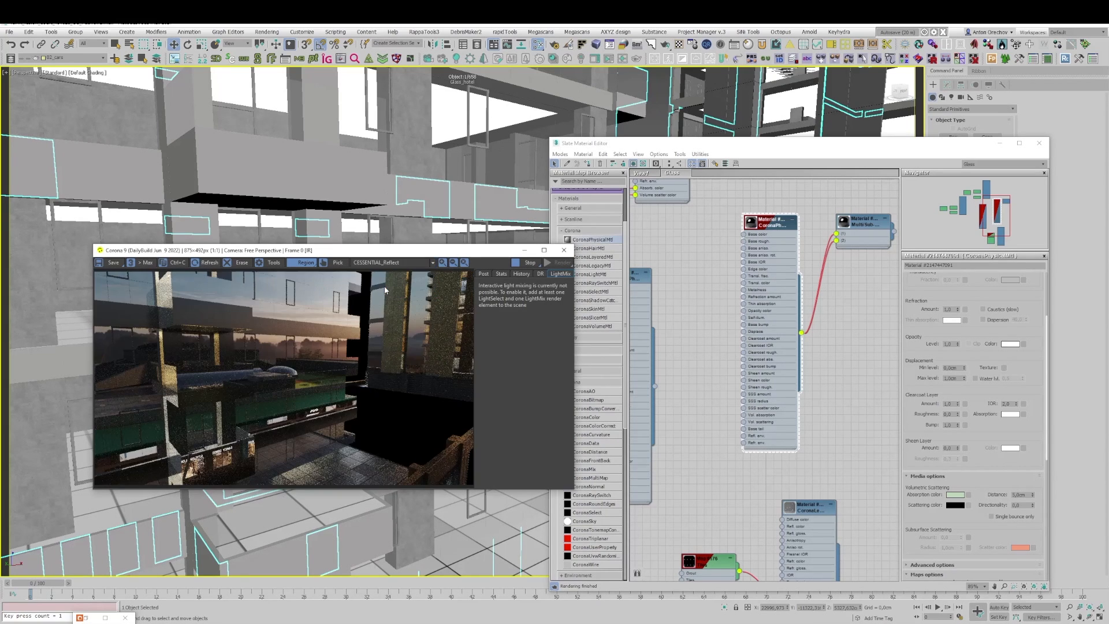
left_click_drag(369, 250, 339, 235)
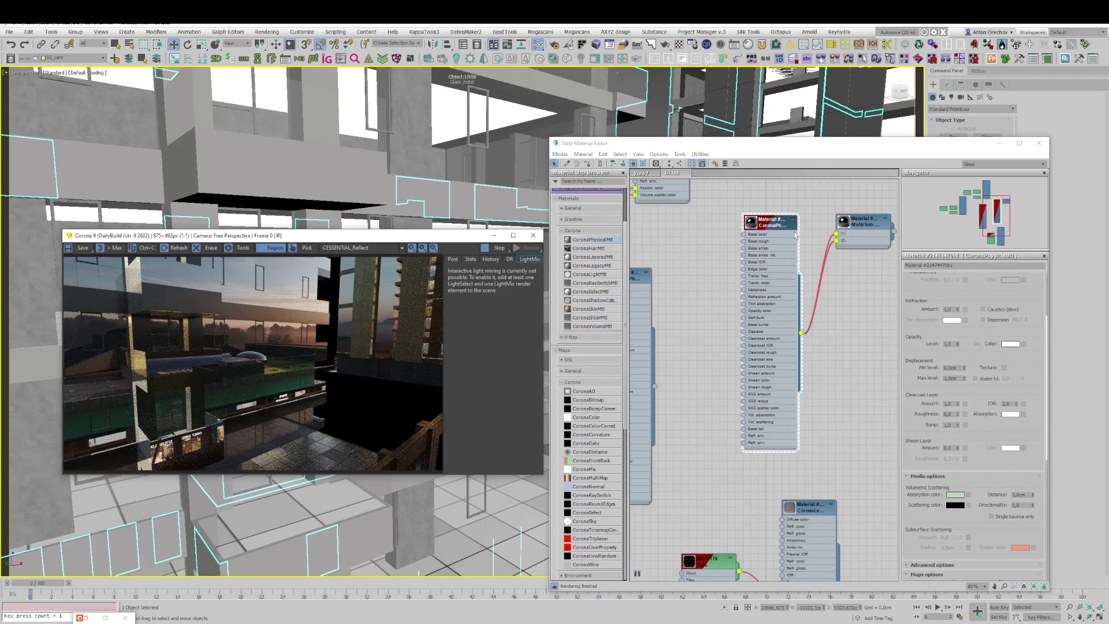
Step: Add a Noise map and connect it to the glass material's Base bump input
left_click_drag(776, 226, 784, 226)
scroll(594, 426, "down", 2)
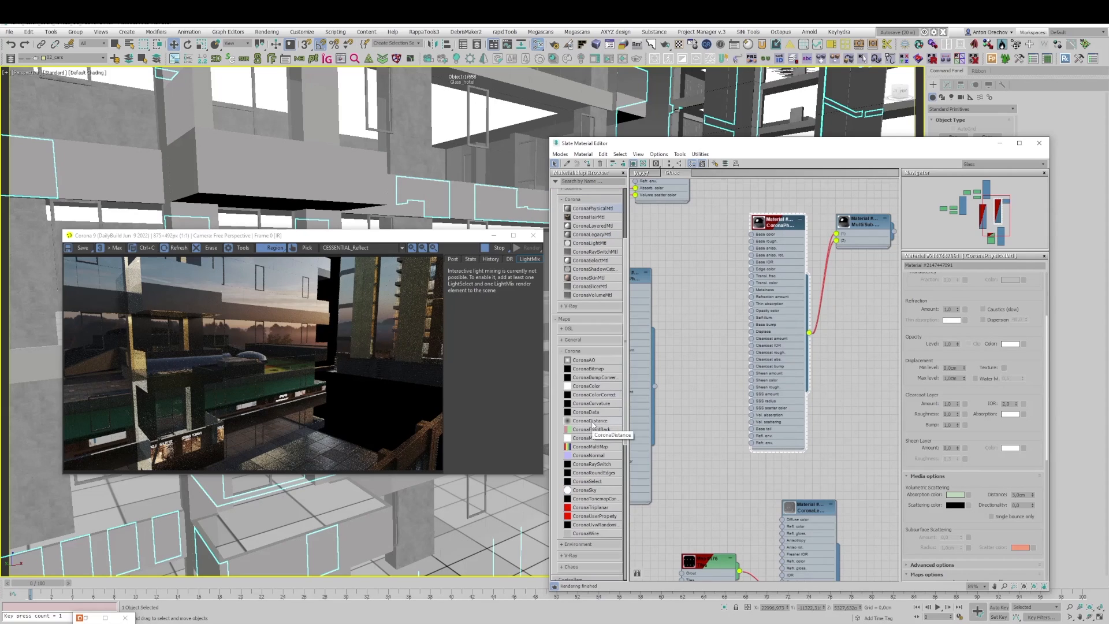
scroll(599, 422, "up", 2)
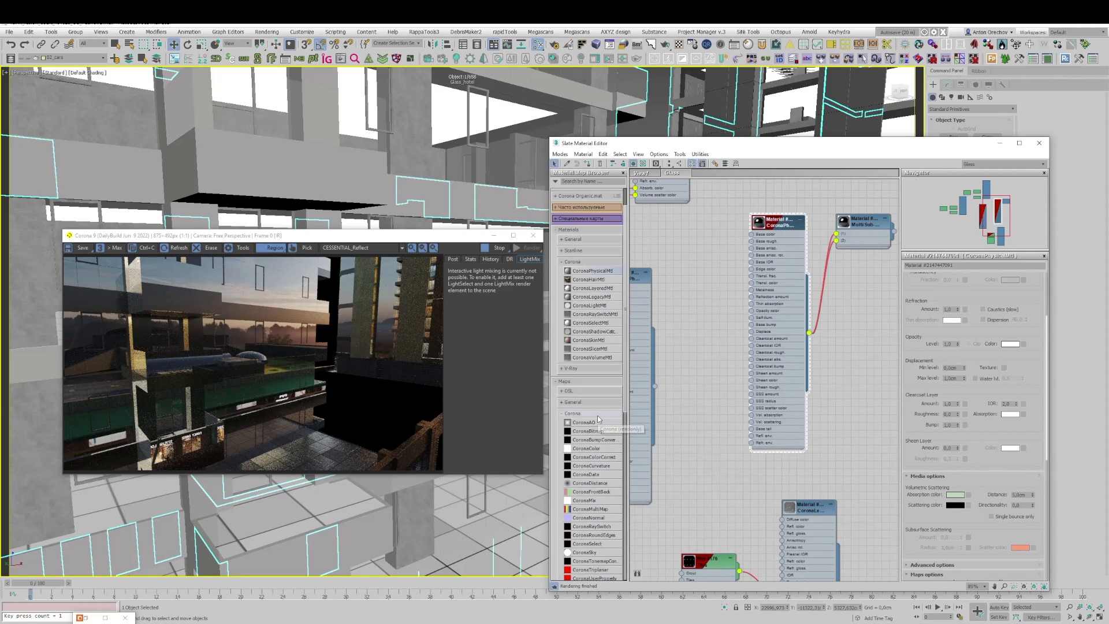
left_click(587, 371)
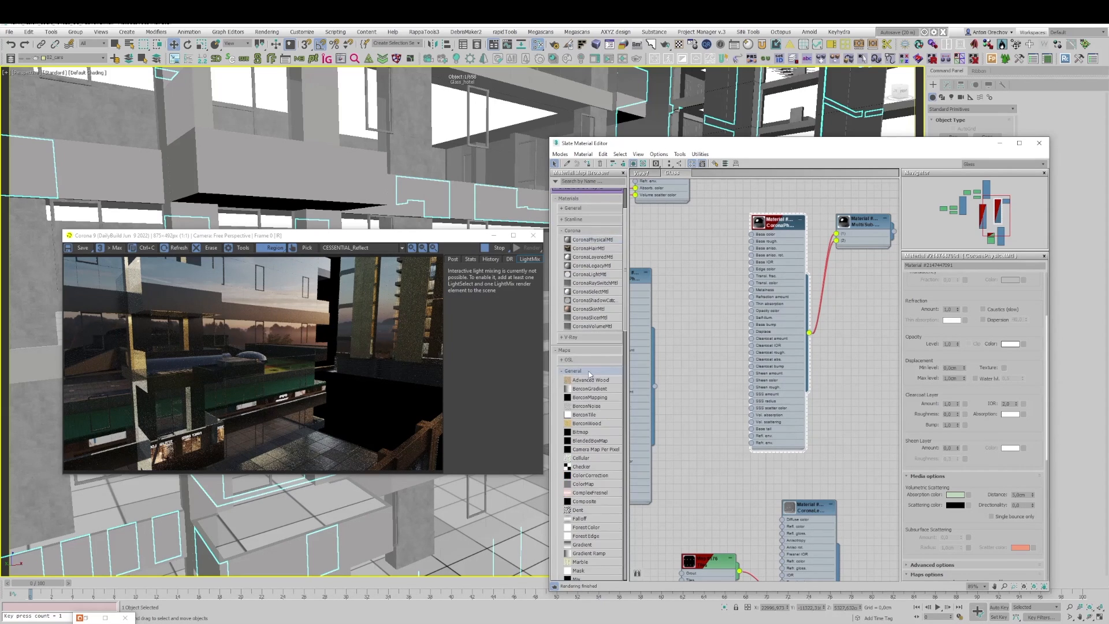
scroll(593, 407, "down", 6)
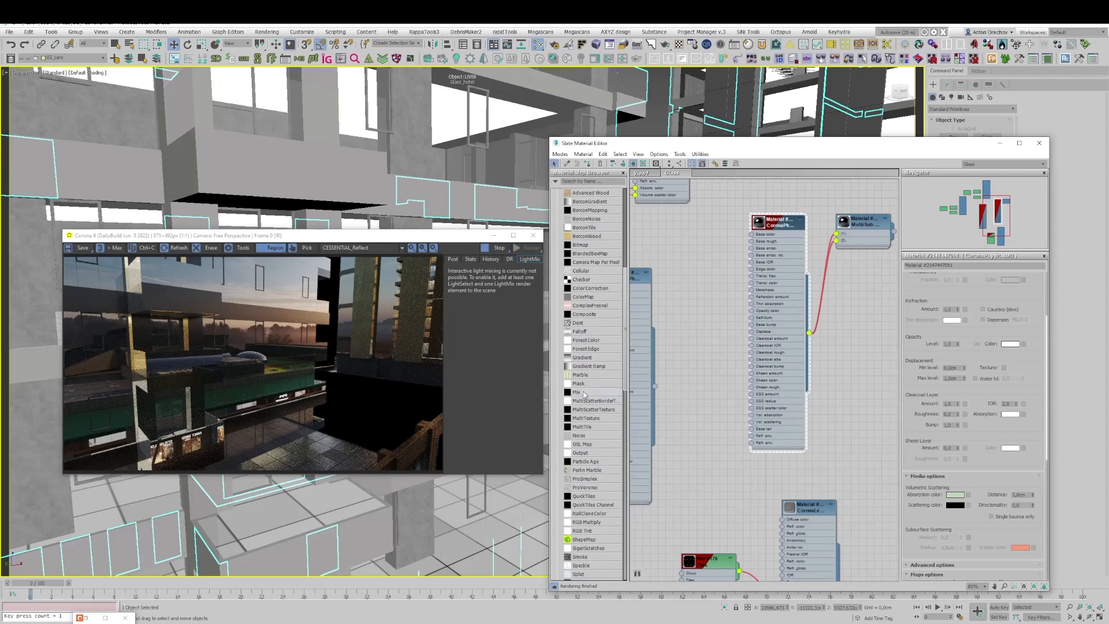
left_click_drag(601, 434, 751, 324)
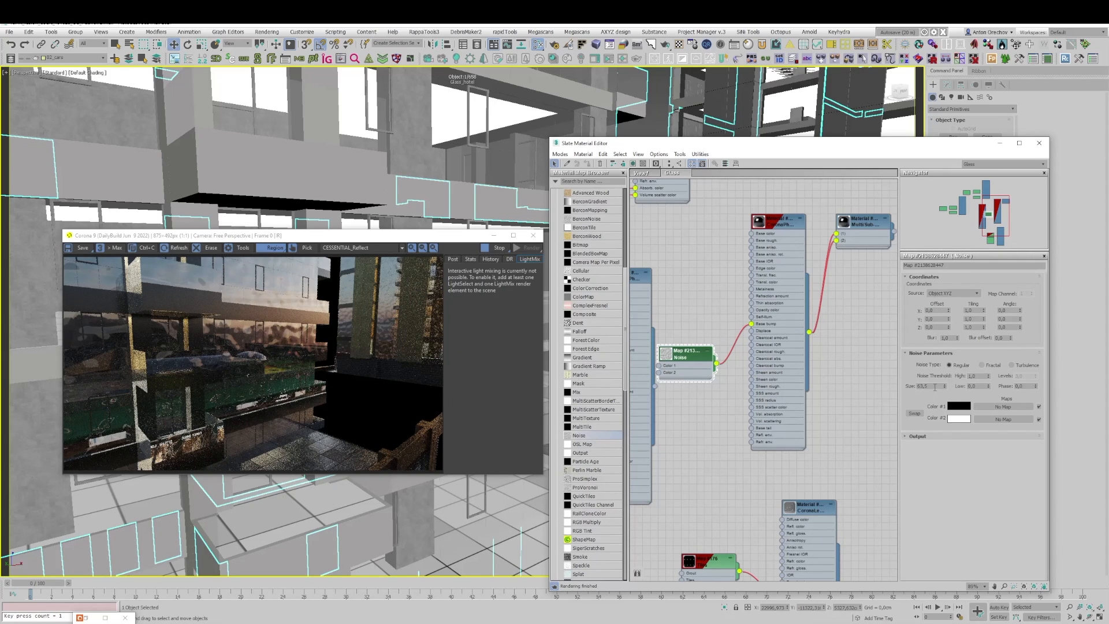
Step: Set the bump Noise map's type to Fractal and check the distorted balcony glass reflections
left_click_drag(941, 385, 903, 385)
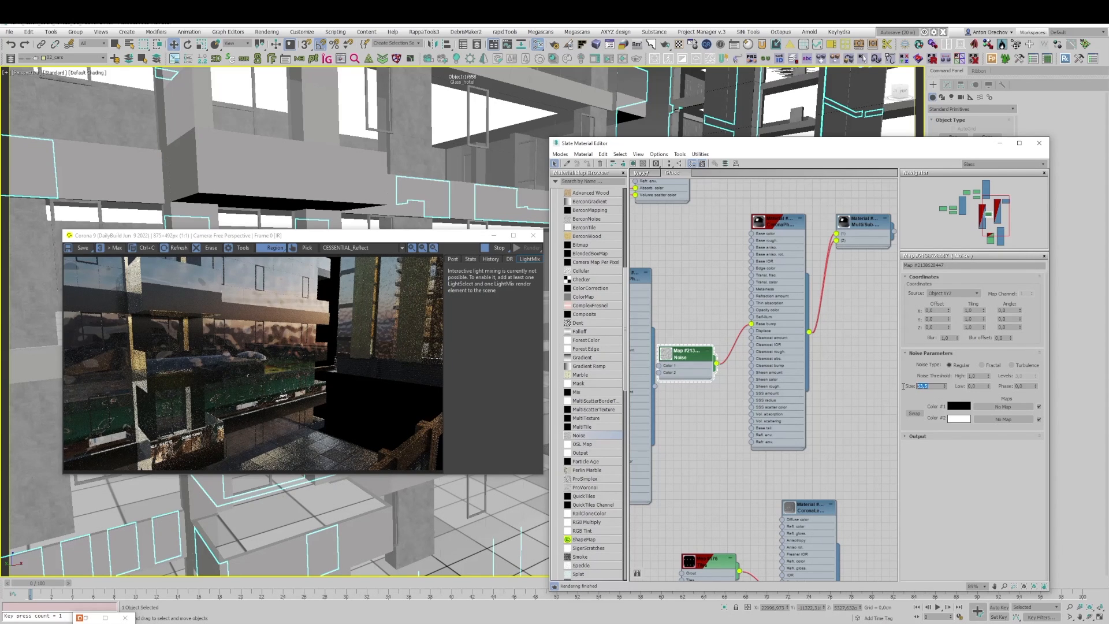
left_click(982, 365)
scroll(261, 329, "up", 2)
scroll(262, 331, "down", 2)
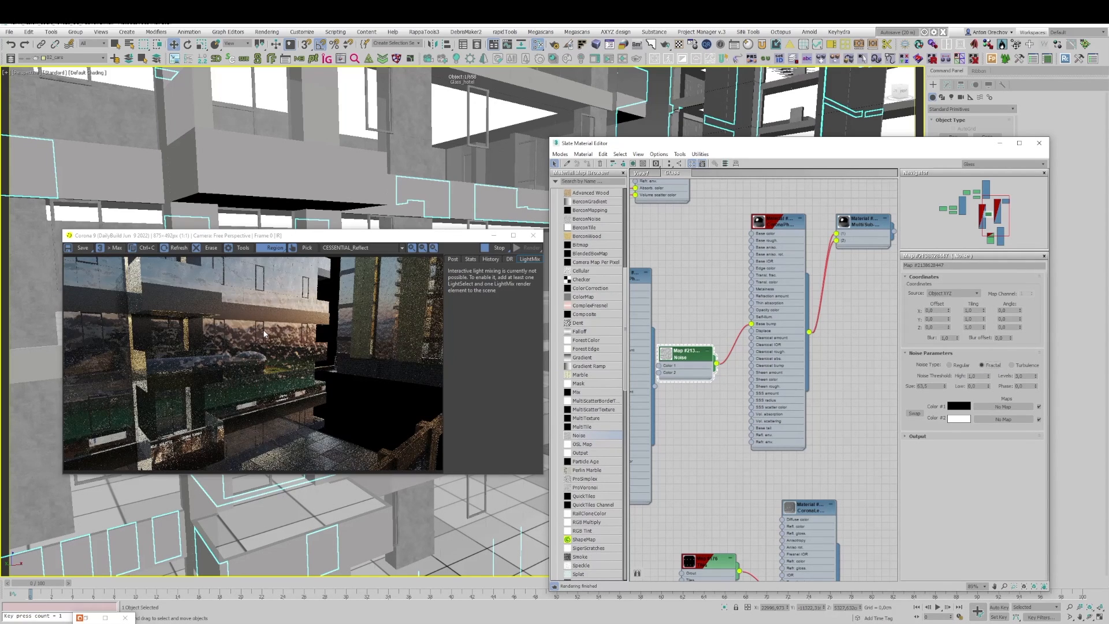
Step: Set the bump Noise map's type to Regular and its coordinate source to Explicit Map Channel
left_click(949, 365)
left_click_drag(700, 362, 692, 331)
left_click_drag(780, 221, 846, 231)
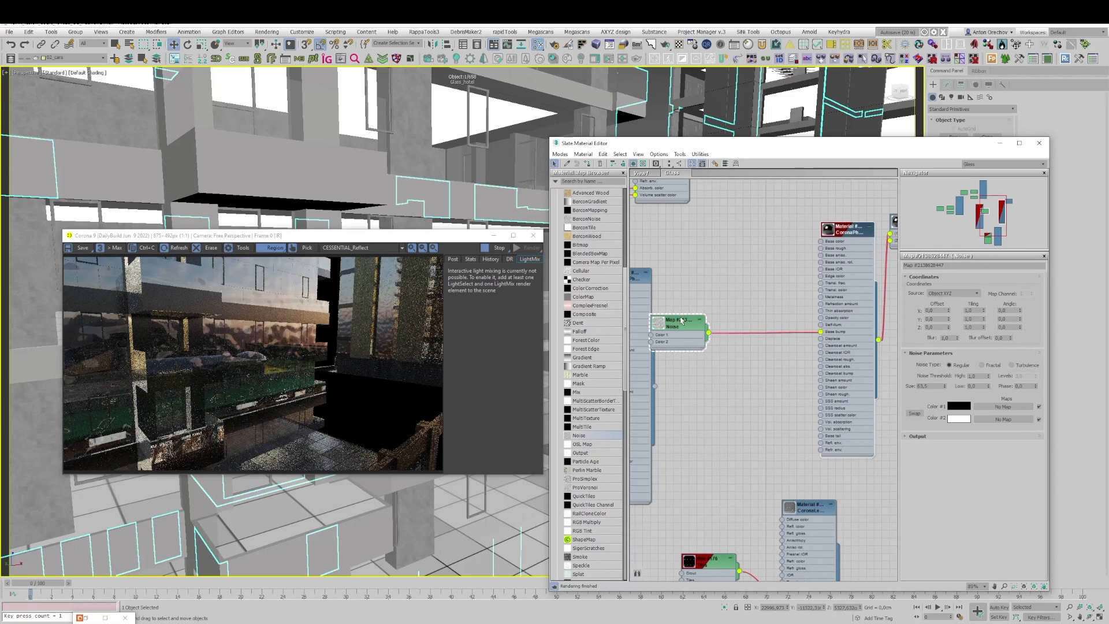
left_click_drag(682, 321, 697, 320)
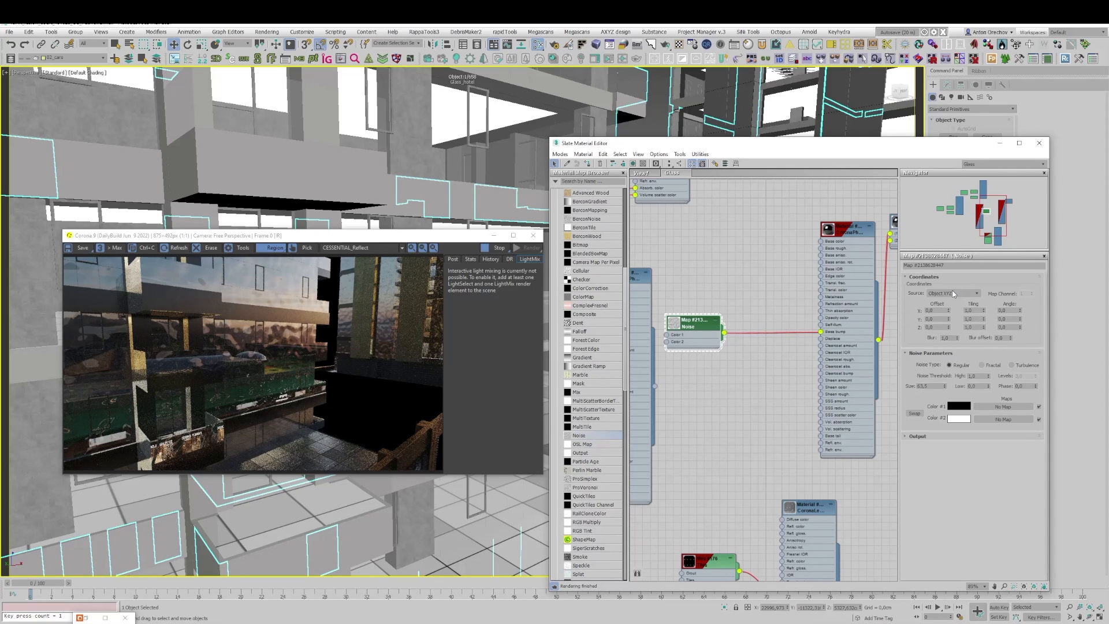
left_click(952, 293)
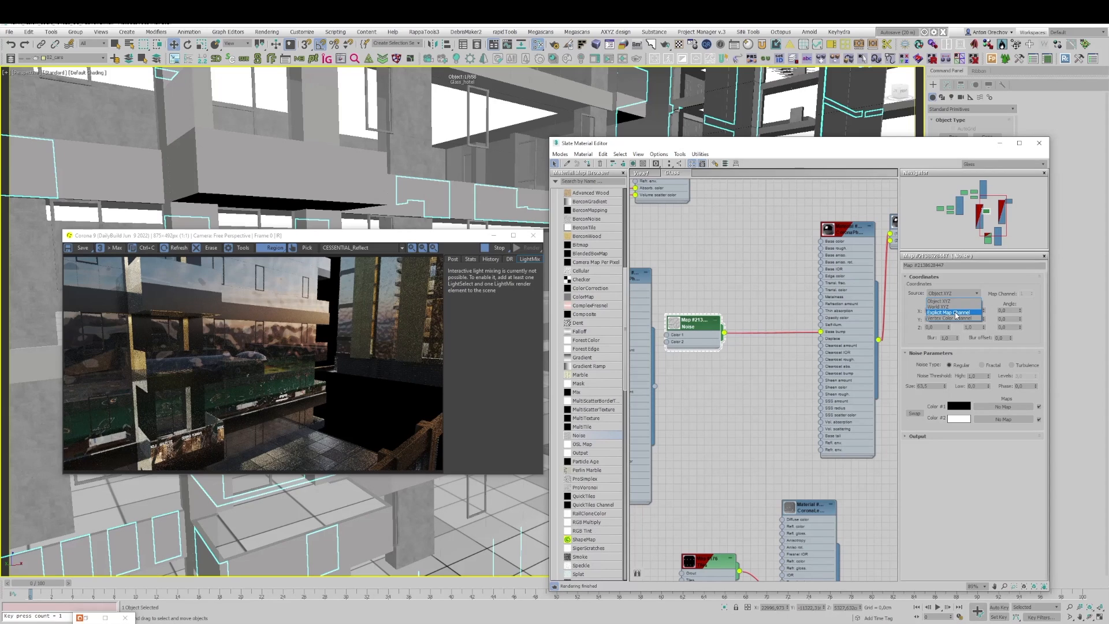
left_click(955, 312)
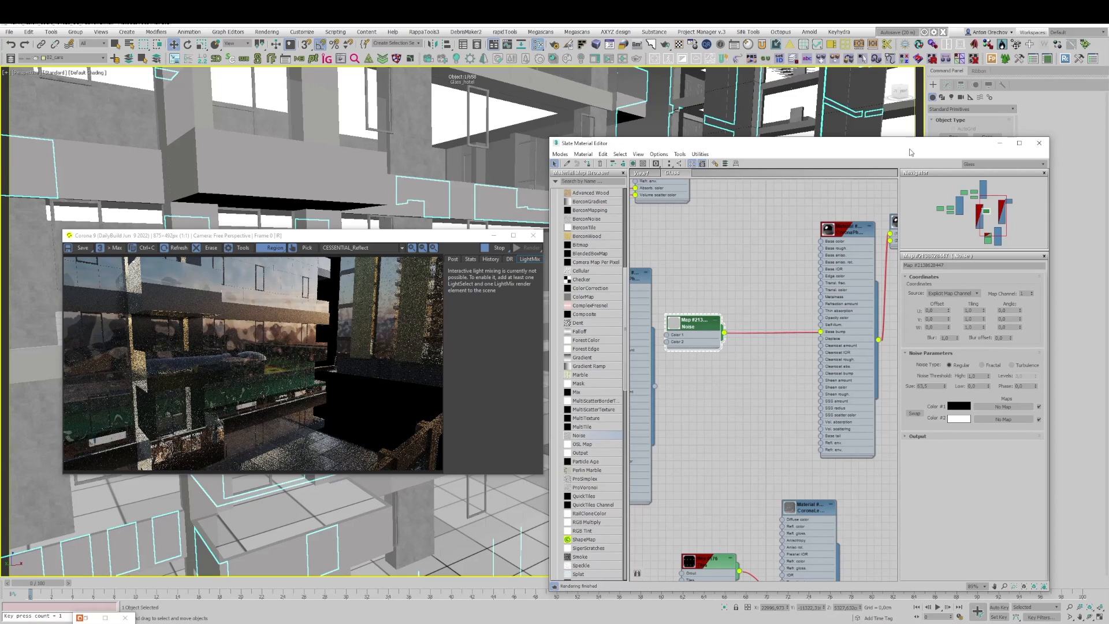
Step: Turn off Real-World Map Size in the hotel glass object's UVW Map modifier
left_click_drag(910, 143, 841, 436)
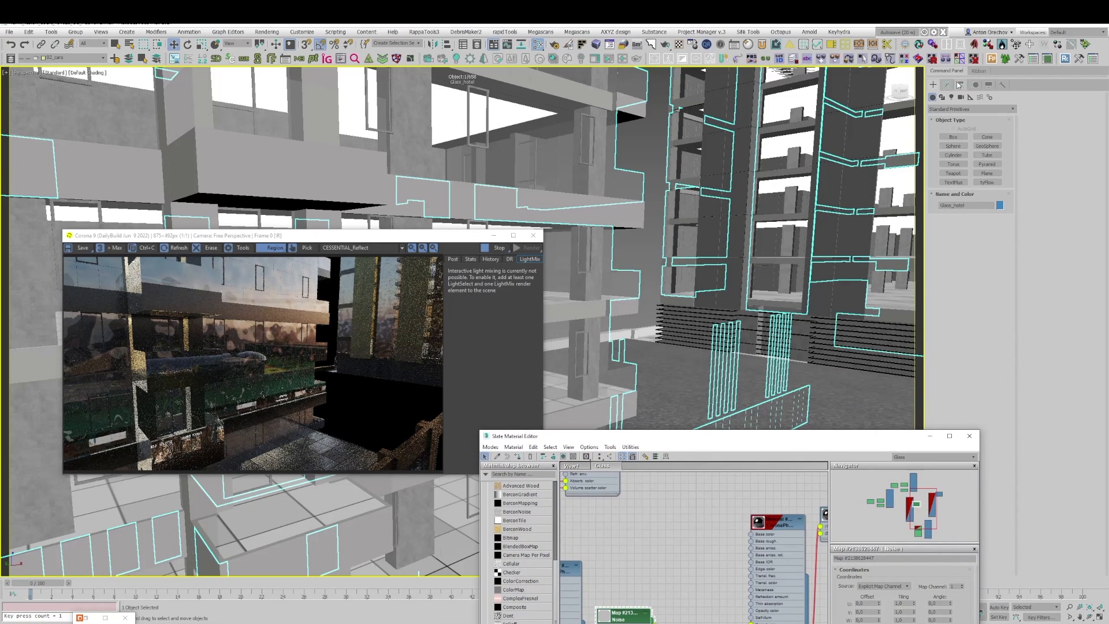
left_click(949, 84)
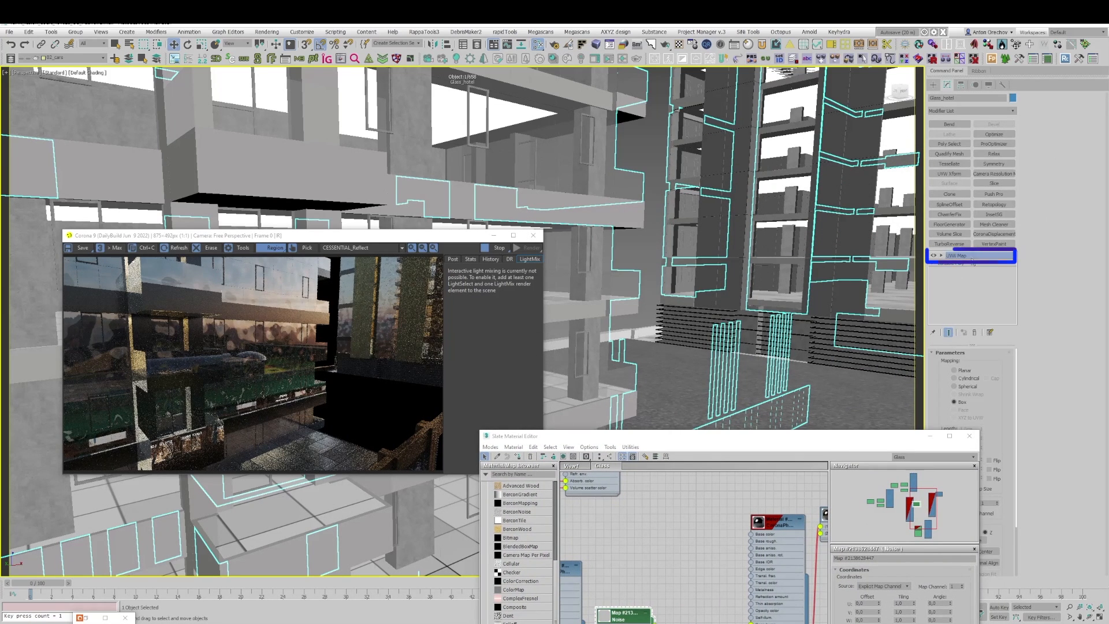
left_click_drag(912, 435, 845, 427)
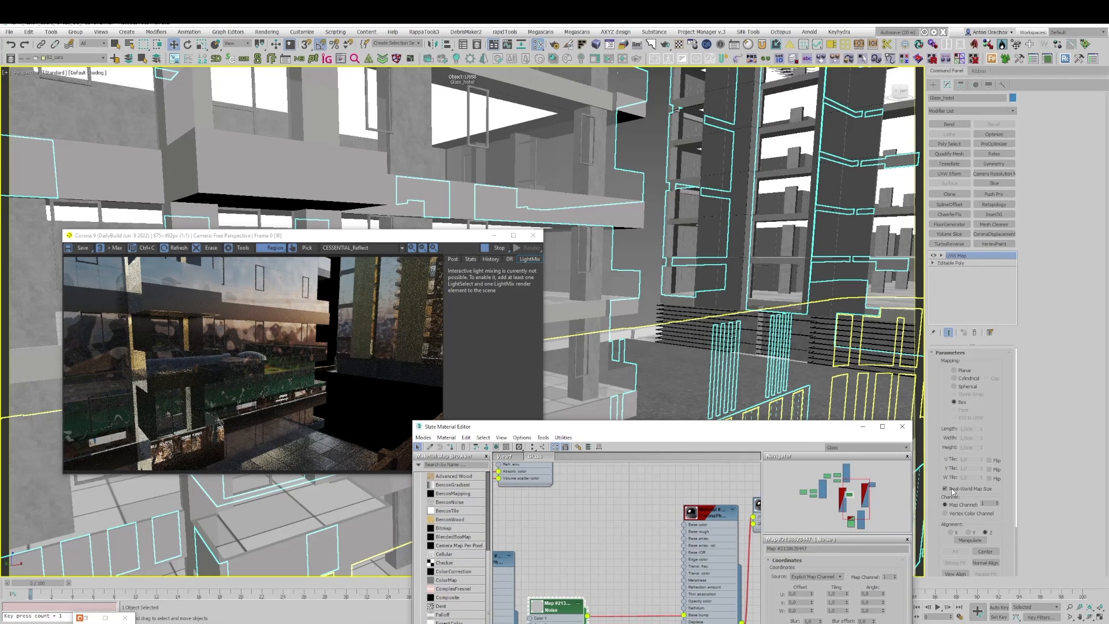
left_click(951, 490)
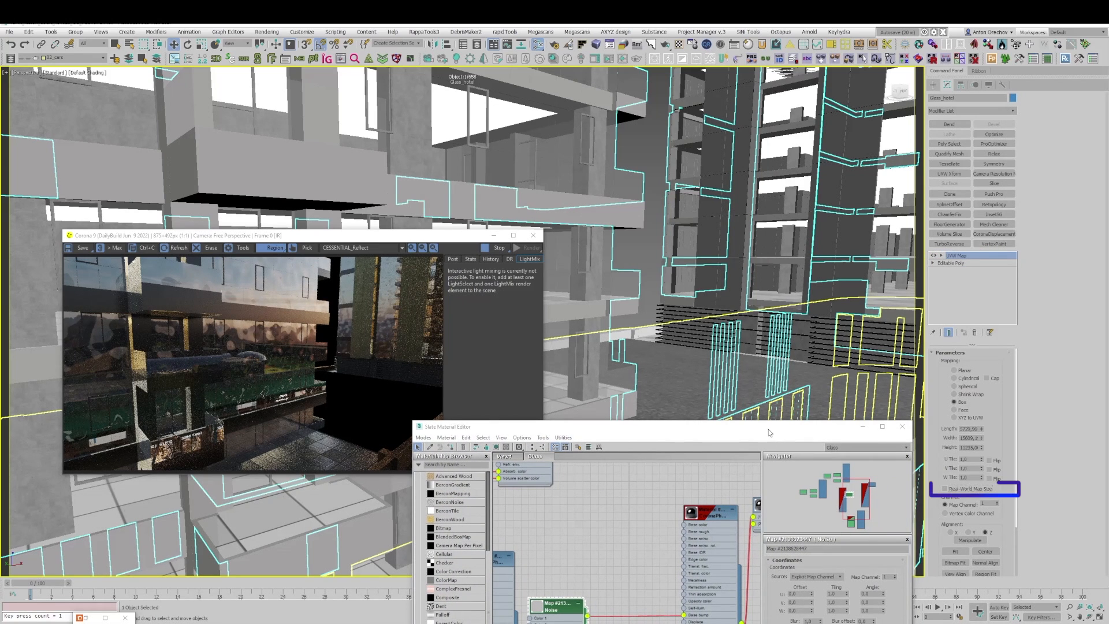
Step: Set the UVW Map box's length, width and height to 300 cm each
left_click_drag(768, 428, 768, 376)
double_click(969, 429)
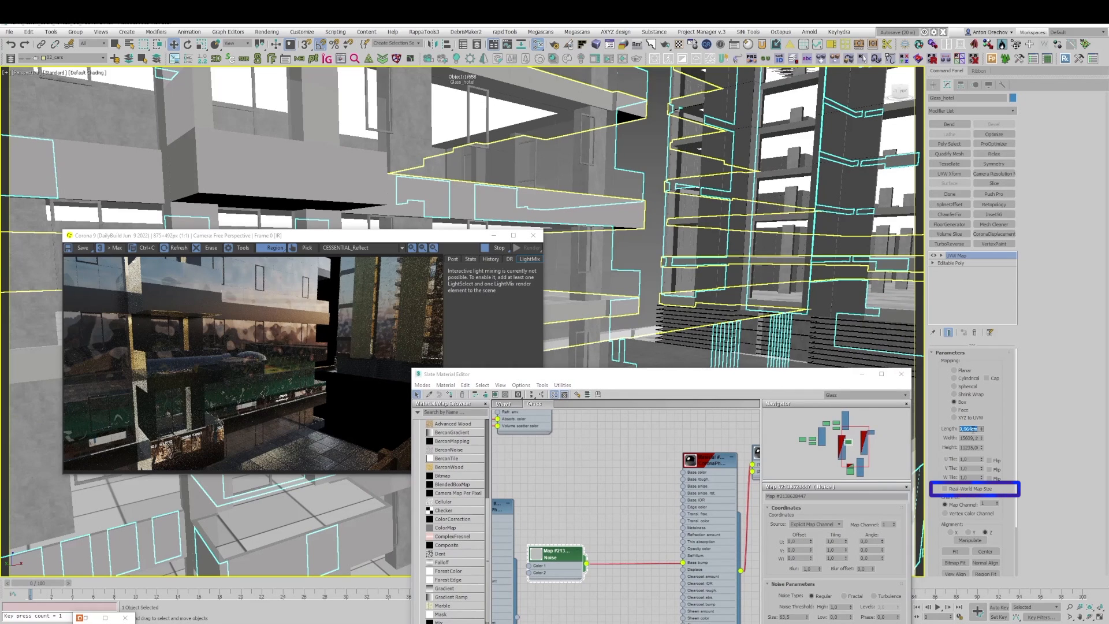
type("3")
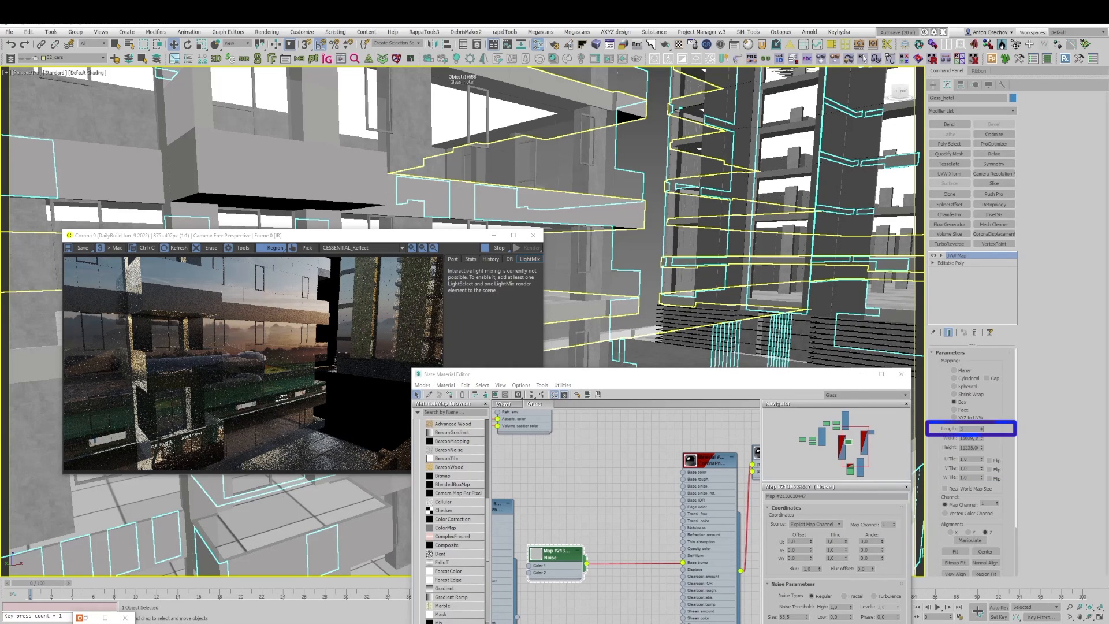
type("00")
key("Tab")
type("300")
key("Tab")
type("300")
key("Return")
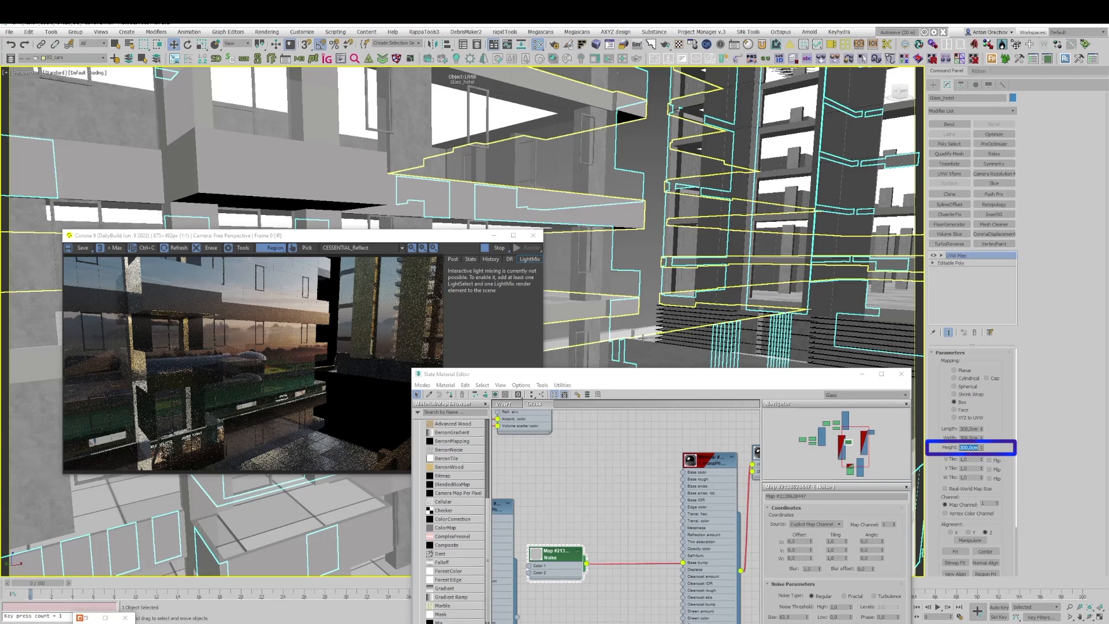
Step: Inspect the balcony glass reflections in the render and set the bump Noise map's size to 15
left_click_drag(685, 373, 778, 102)
scroll(247, 356, "up", 2)
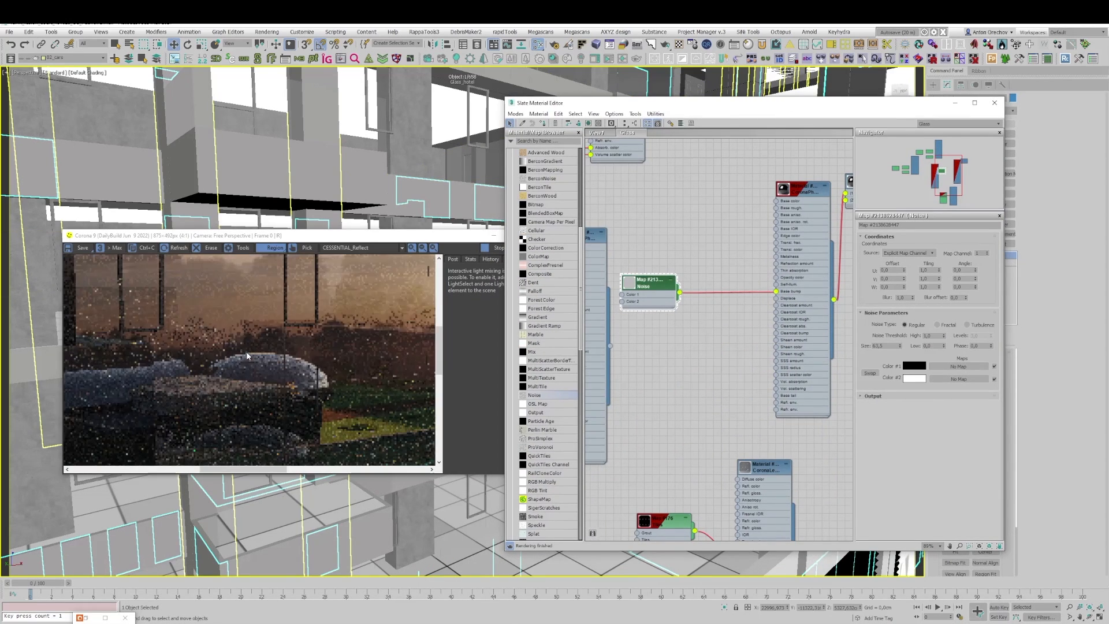
scroll(254, 353, "down", 2)
scroll(272, 335, "up", 1)
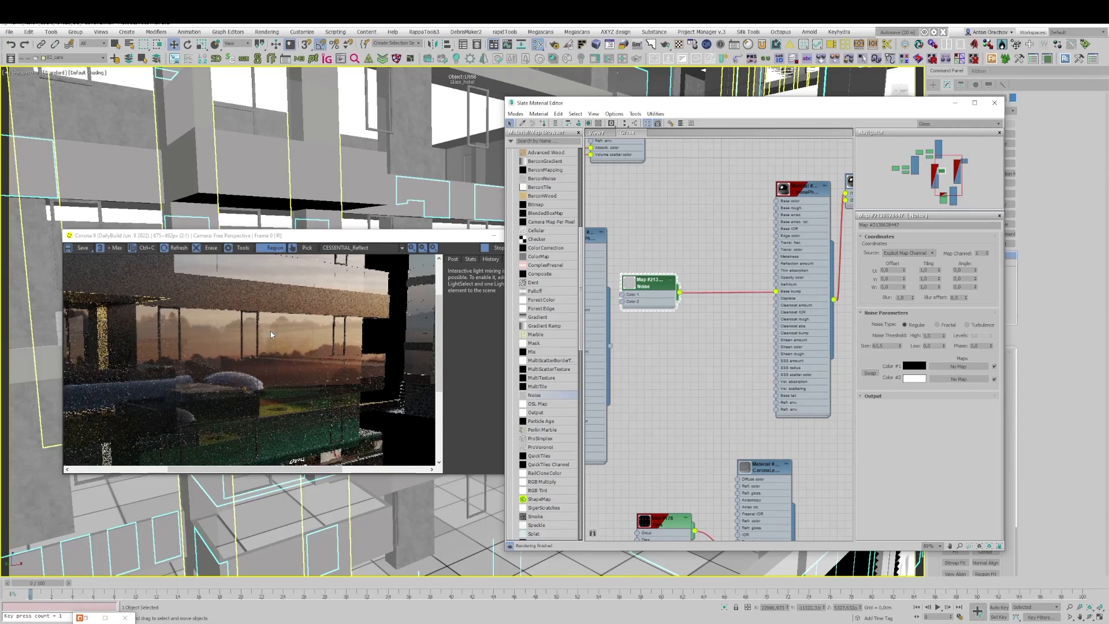
scroll(270, 331, "up", 1)
scroll(272, 338, "down", 1)
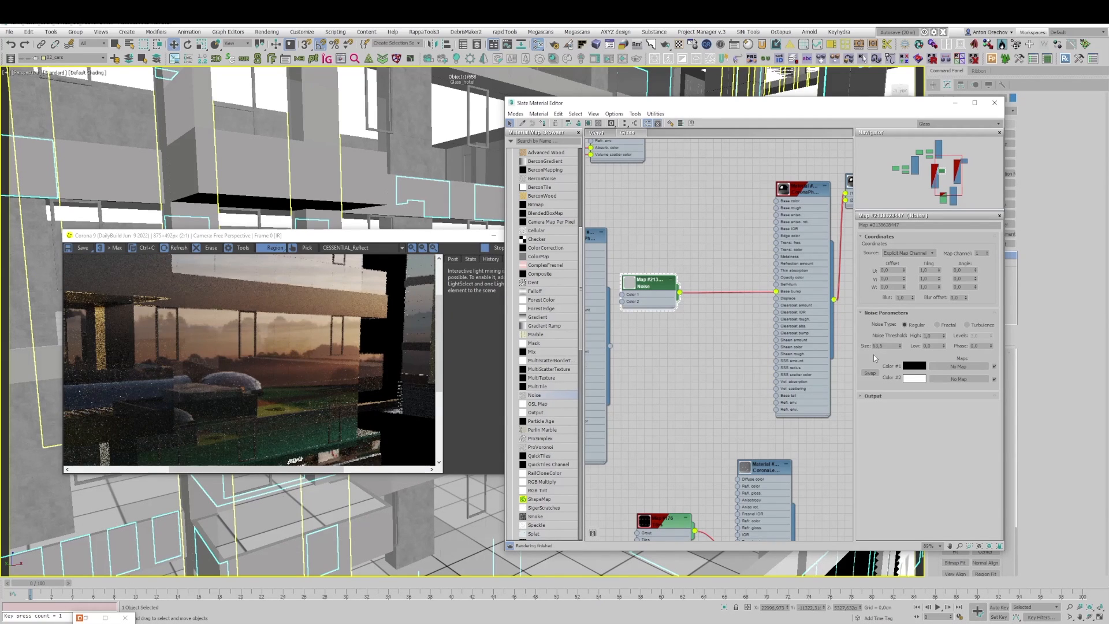
left_click_drag(885, 346, 859, 346)
type("15")
key("Return")
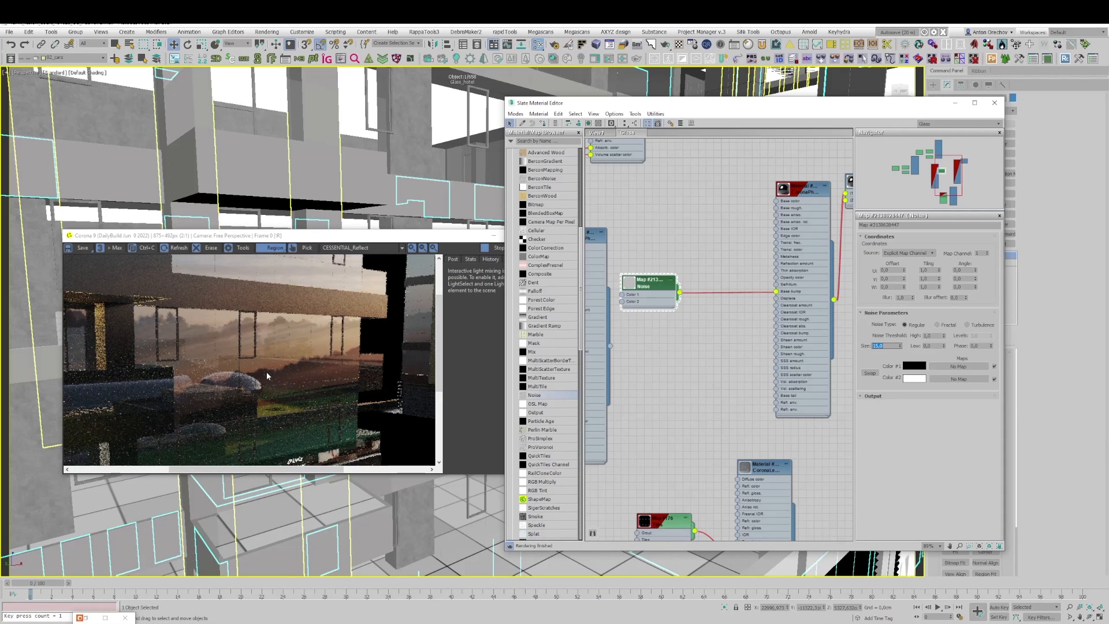
Step: Check the balcony reflections up close and set the bump Noise map's size to 1
scroll(267, 375, "down", 1)
scroll(227, 364, "up", 1)
scroll(227, 364, "down", 1)
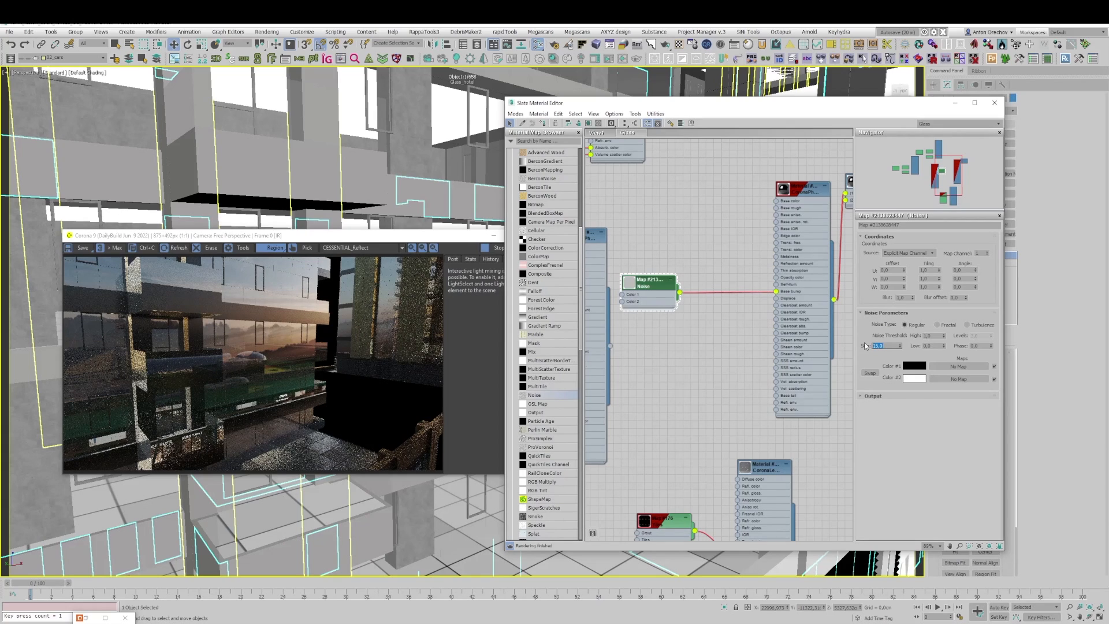
type("1")
key("Return")
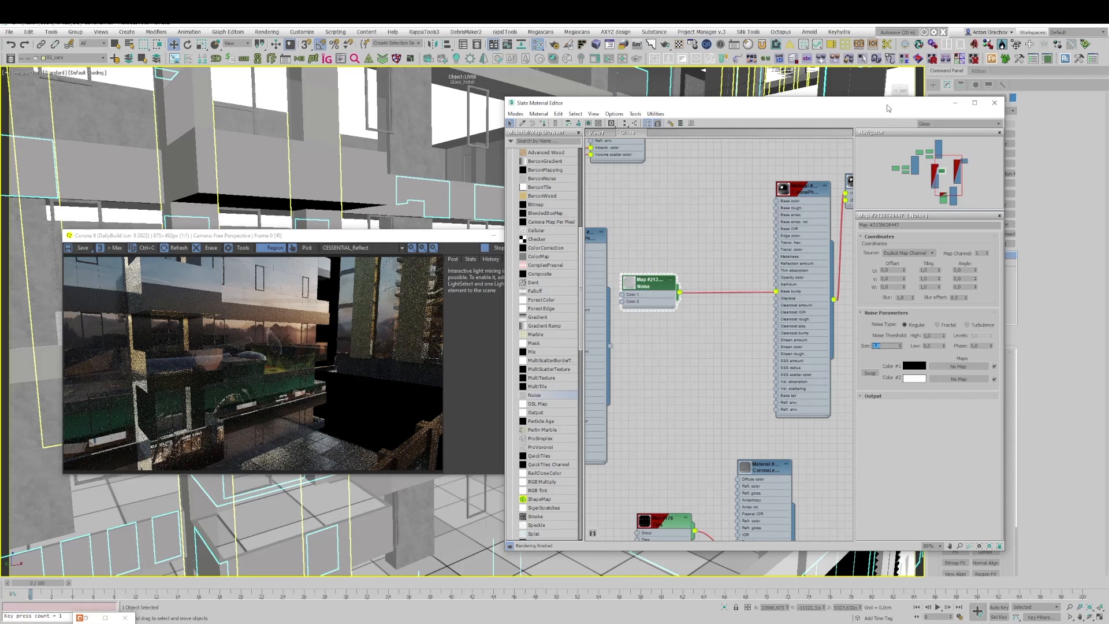
Step: Set the UVW Map box's length, width and height to 100 cm each
left_click_drag(739, 103, 590, 396)
left_click(968, 428)
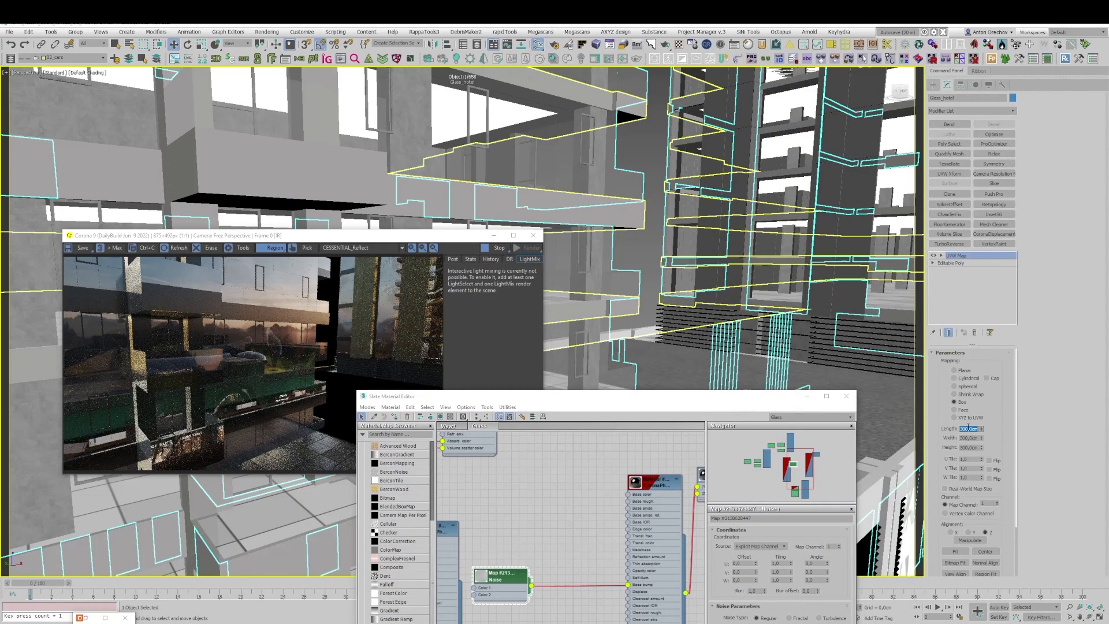
type("100")
key("Tab")
type("1000")
key("BackSpace")
key("Tab")
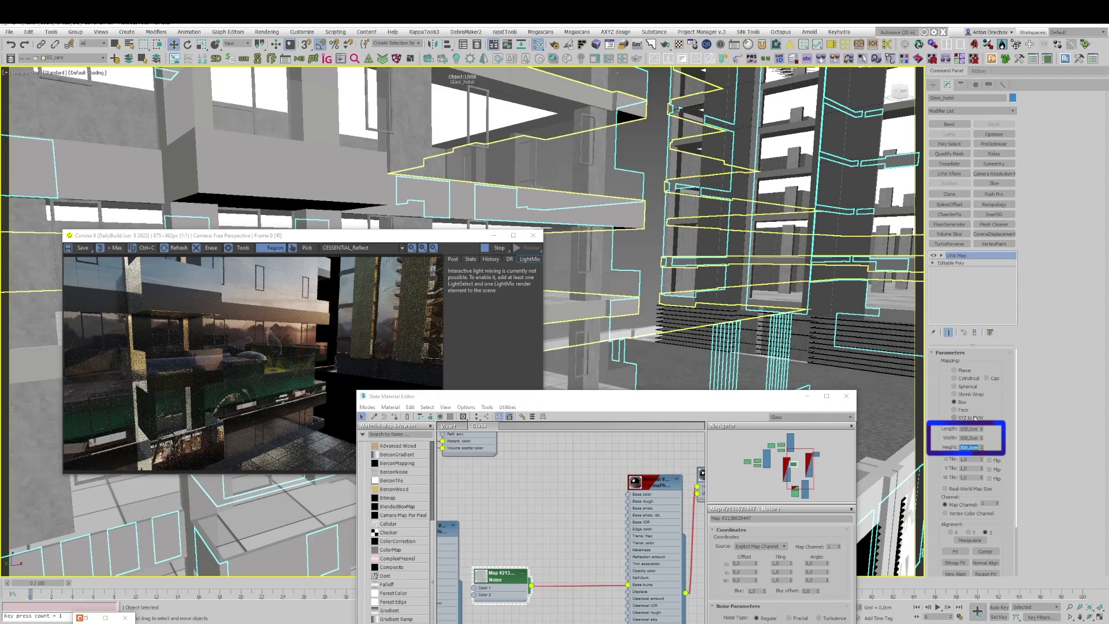
type("0.100")
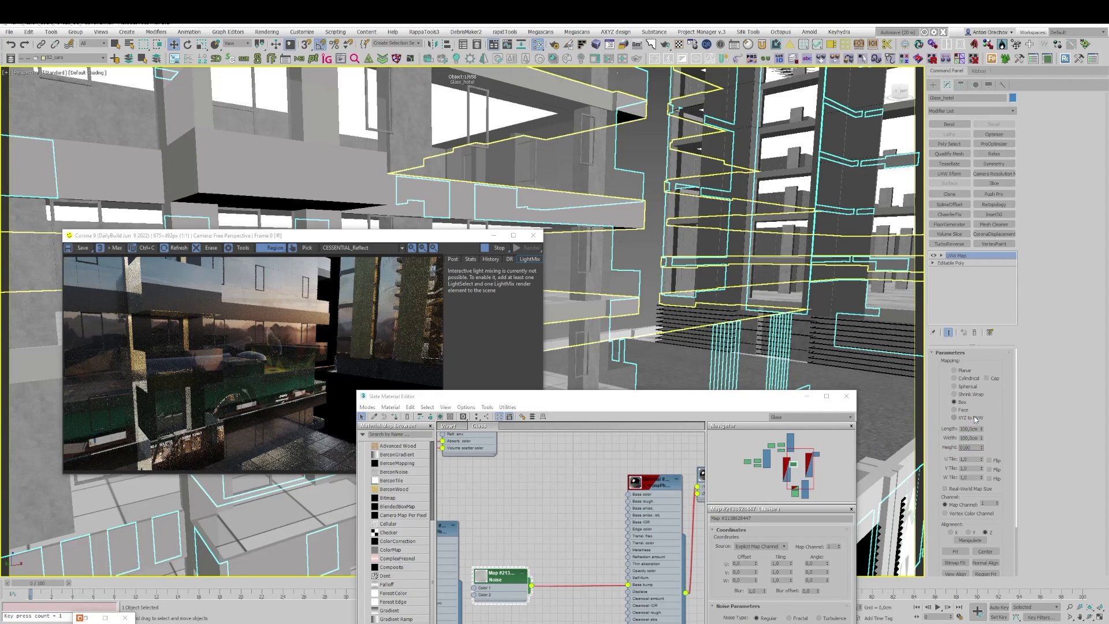
key("BackSpace")
key("BackSpace")
key("BackSpace")
key("BackSpace")
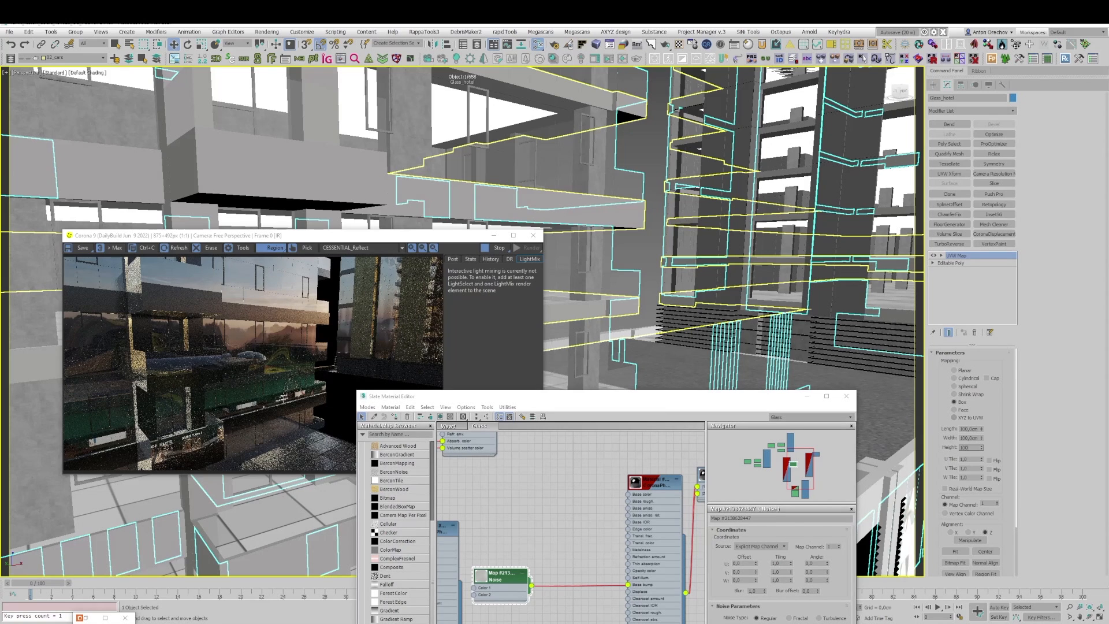
key("Return")
Step: Insert a CoronaUvwRandomizer map between the Noise map and the glass material's Base bump, randomizing by Mesh Element
left_click_drag(617, 398, 718, 150)
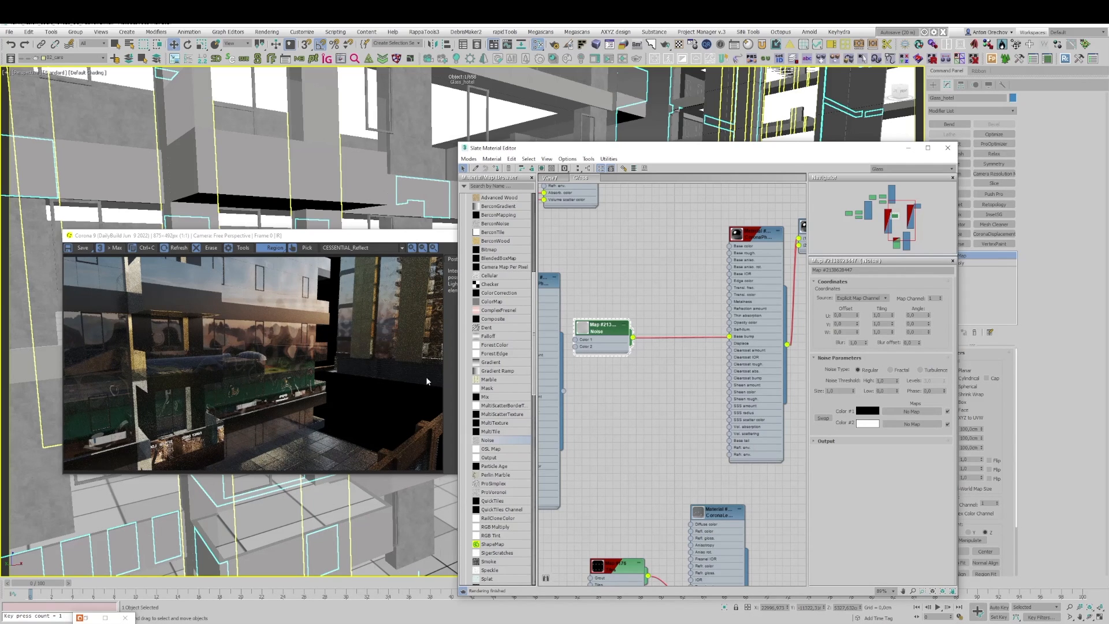
scroll(488, 346, "up", 3)
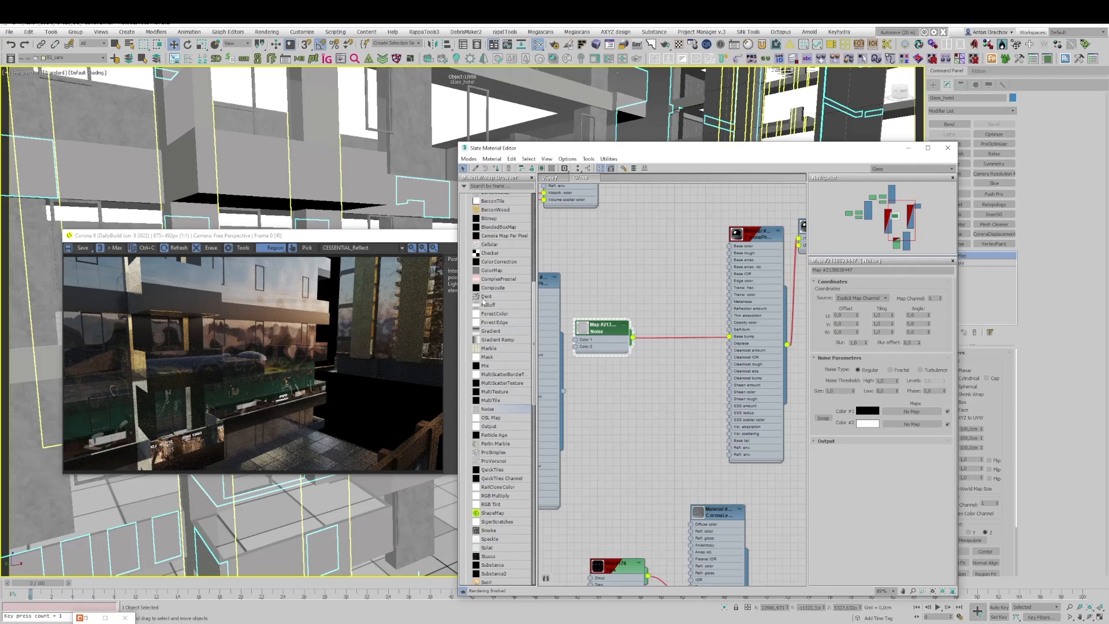
left_click(497, 252)
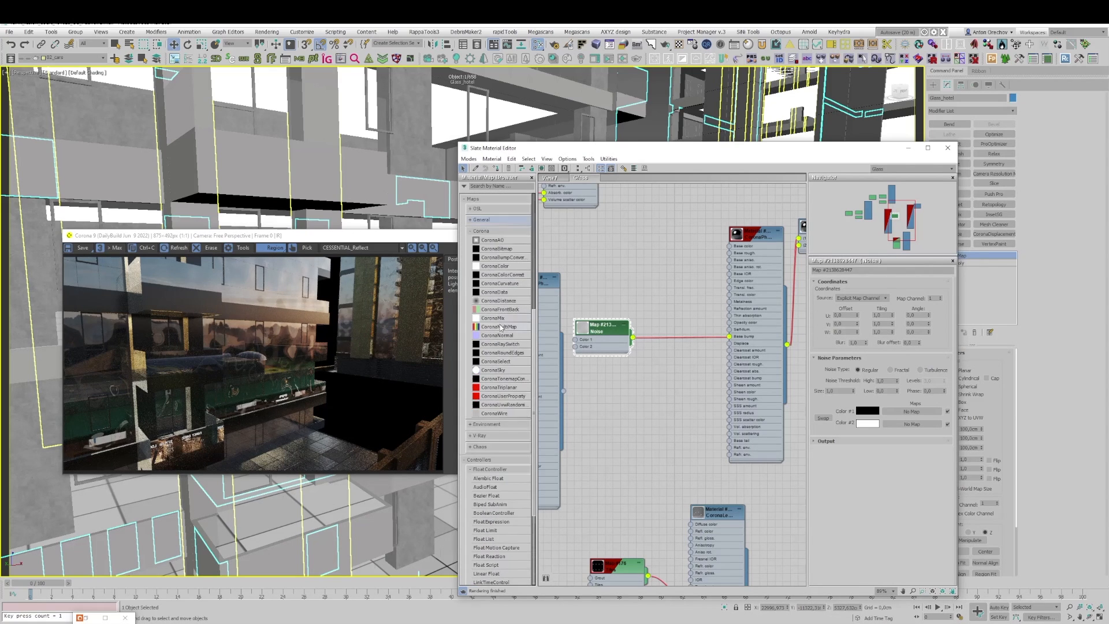
scroll(500, 327, "down", 2)
left_click_drag(502, 404, 675, 348)
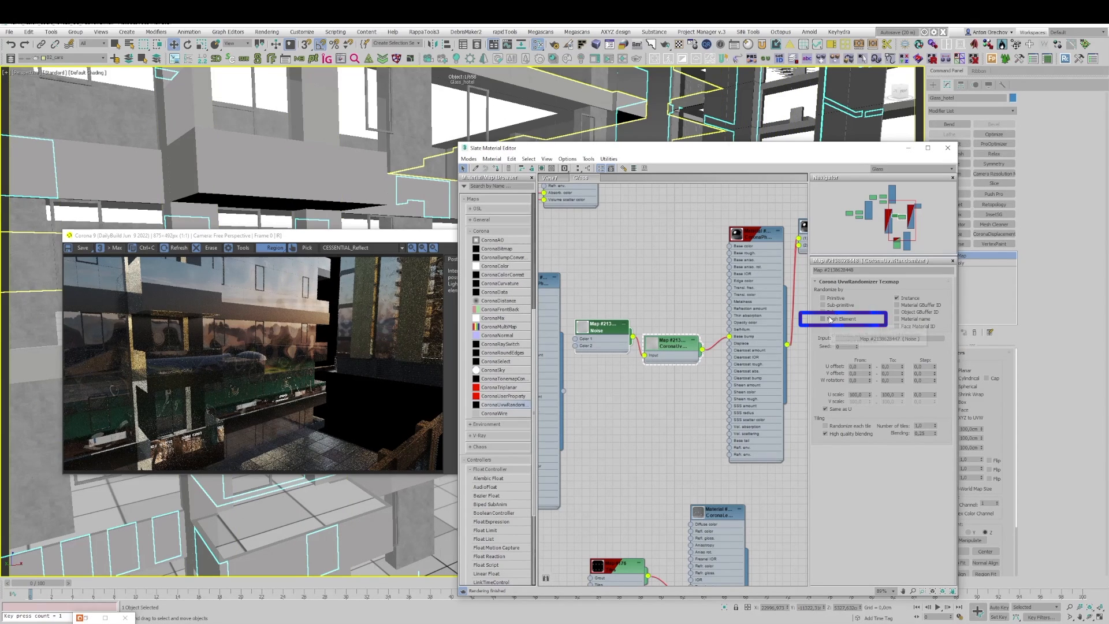
left_click(832, 321)
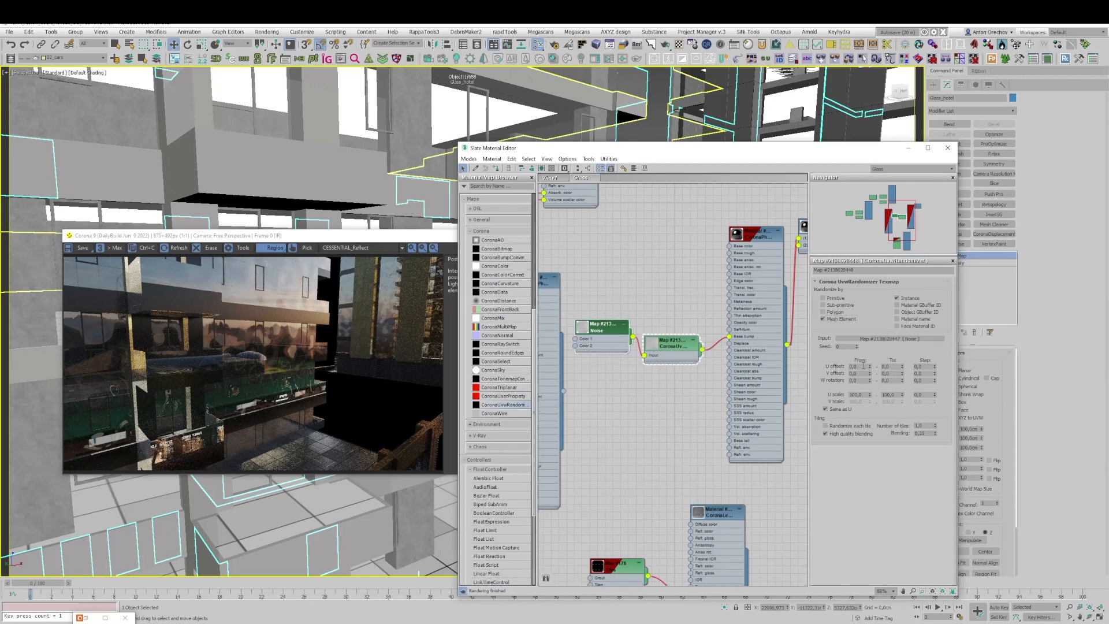
Step: Set the randomizer's upper U and V offset limits to 50 and define a render region around the balcony glazing
left_click(895, 366)
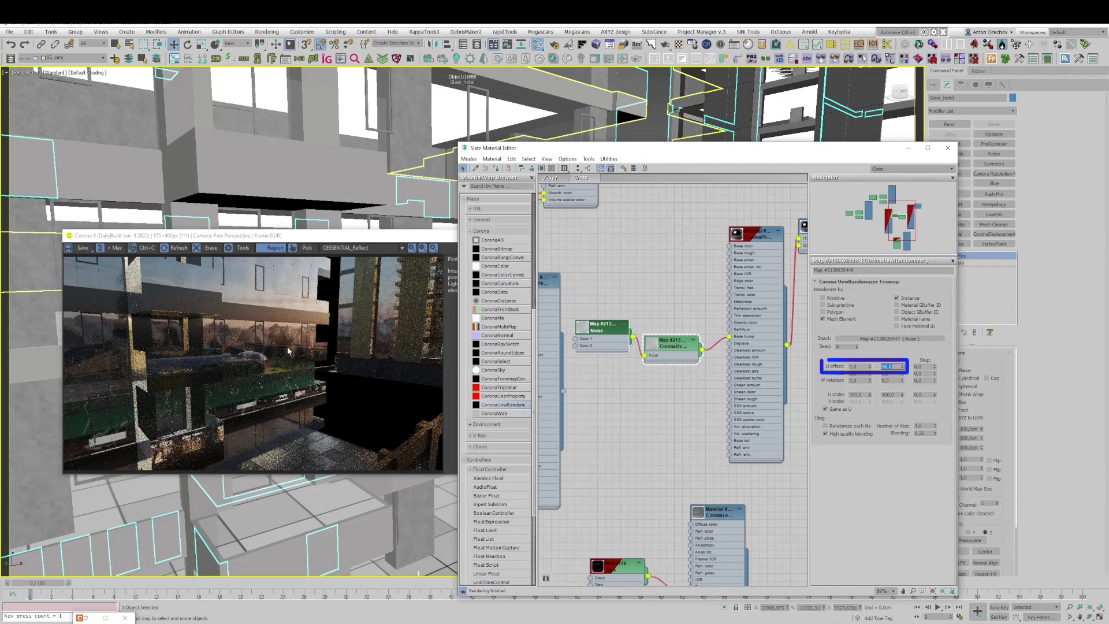
scroll(270, 343, "up", 1)
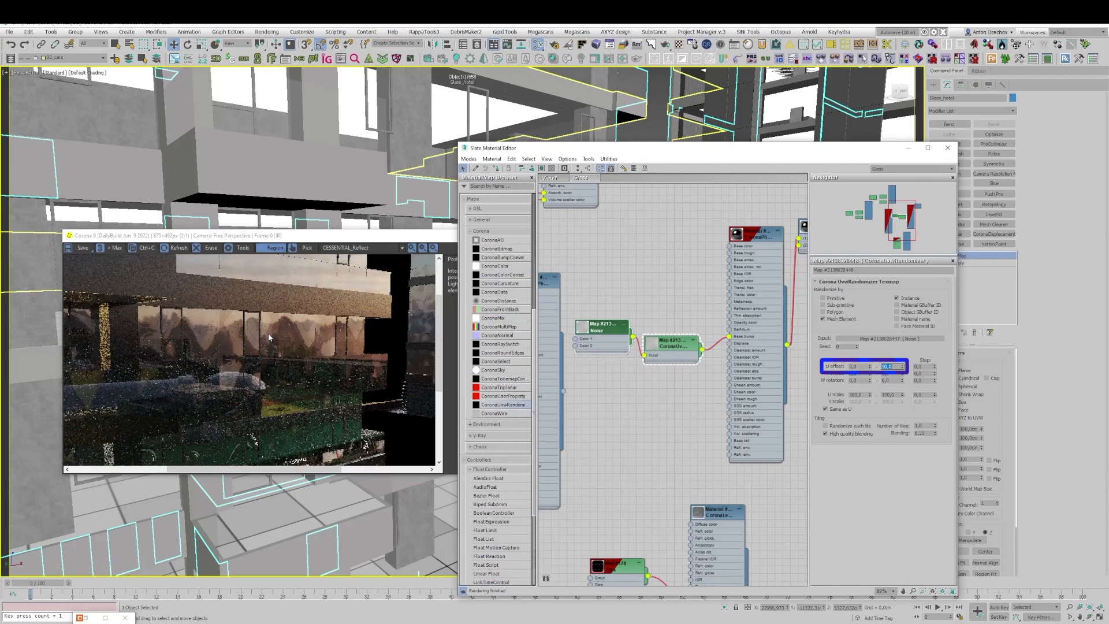
scroll(265, 347, "down", 1)
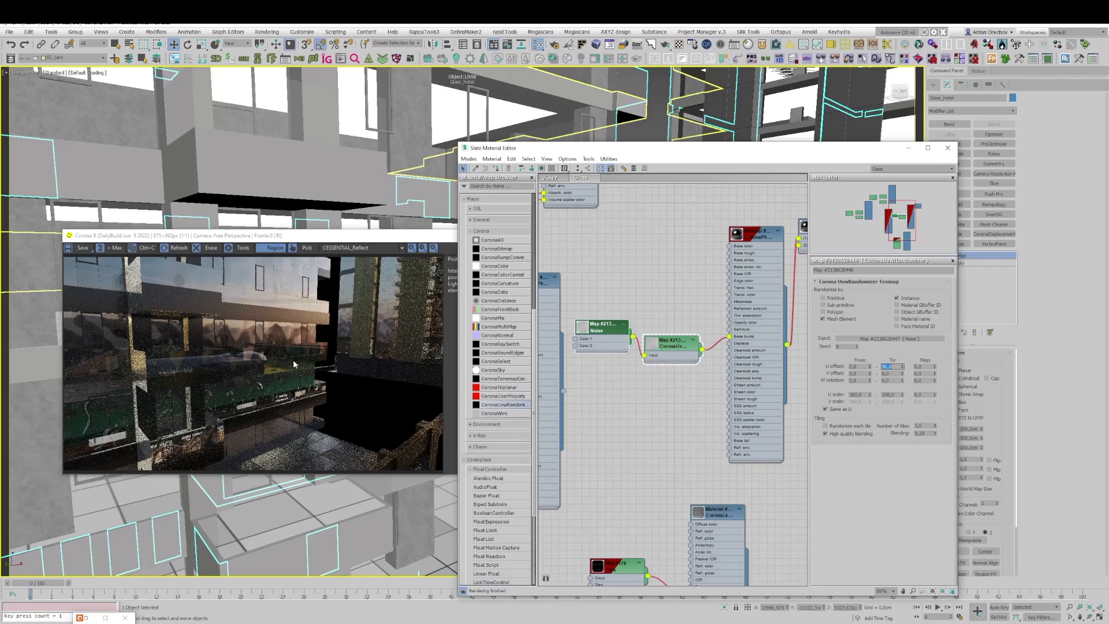
left_click(895, 373)
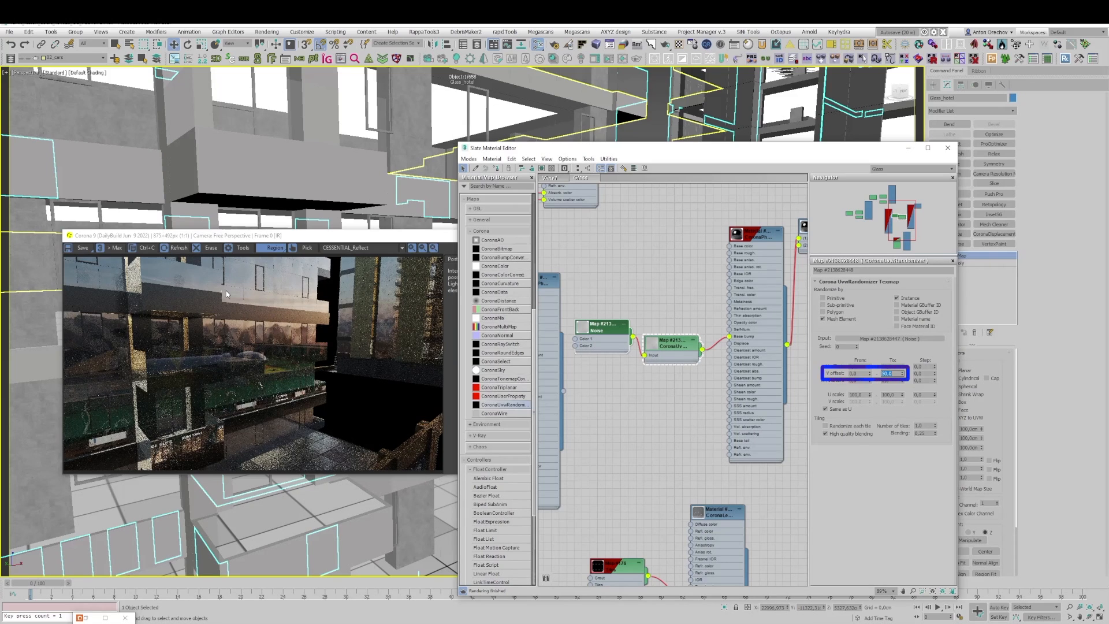
left_click_drag(206, 273, 313, 406)
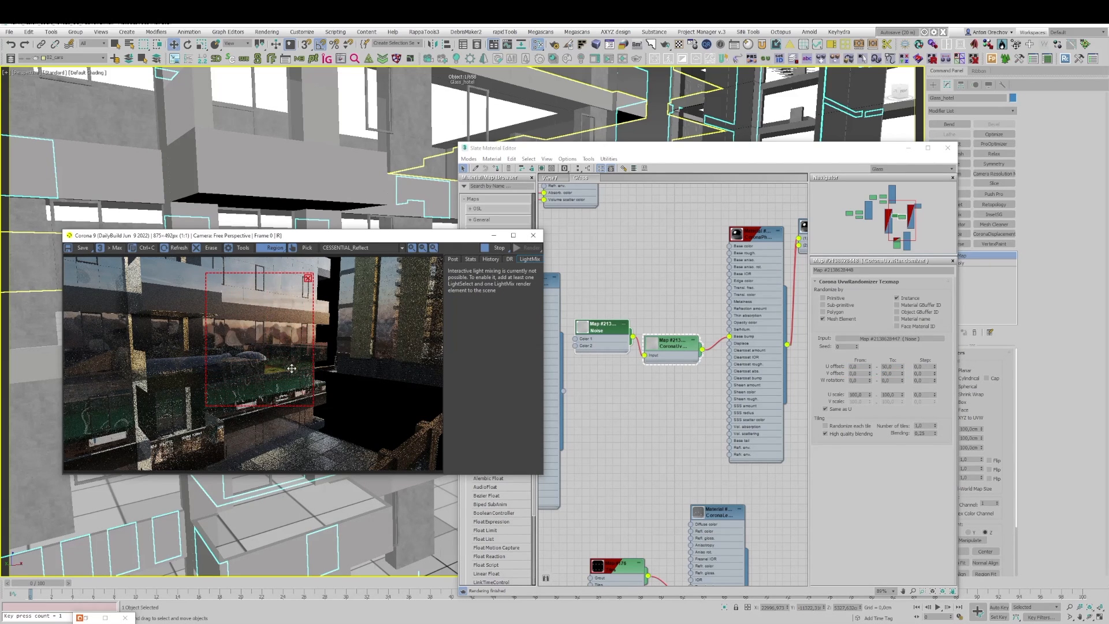
scroll(260, 337, "up", 1)
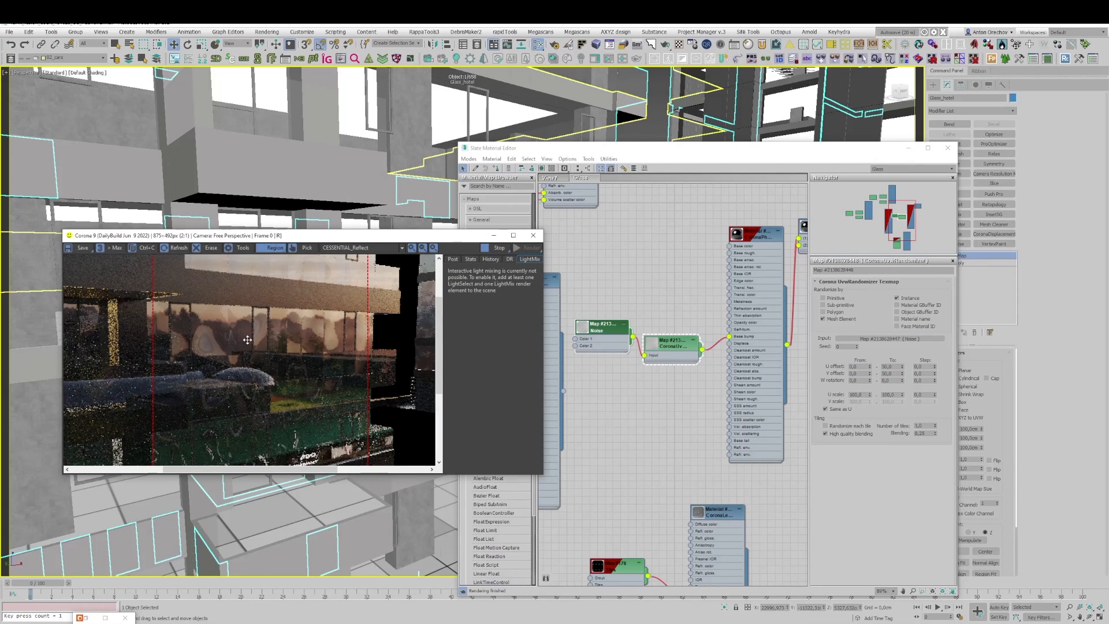
Step: Increase the randomizer's upper W rotation limit and check the glass reflections inside the render region
left_click(892, 379)
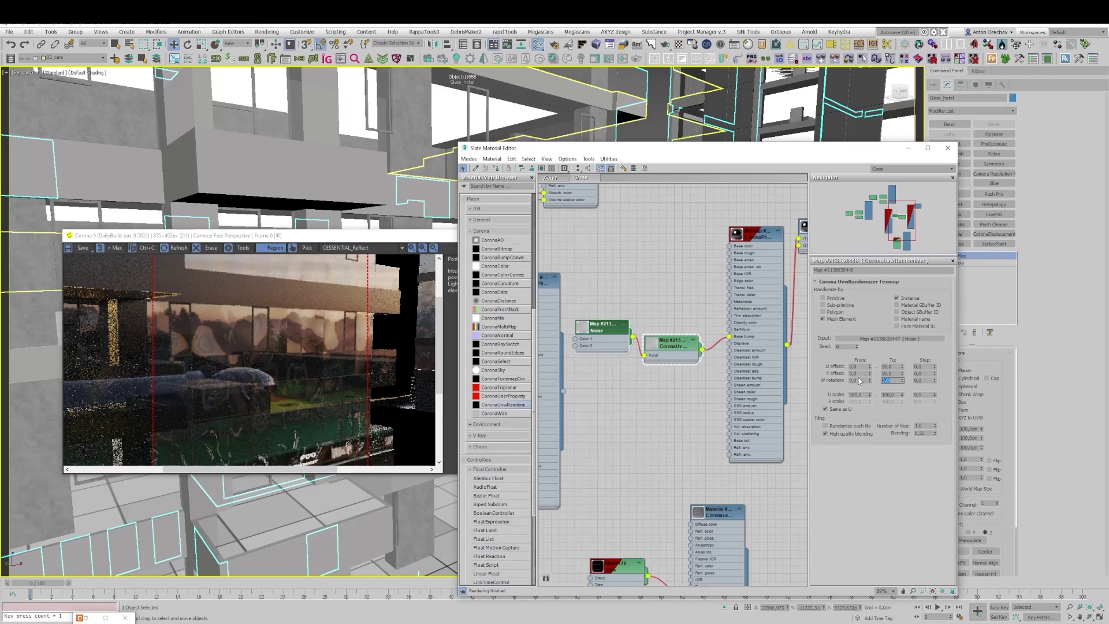
key("Return")
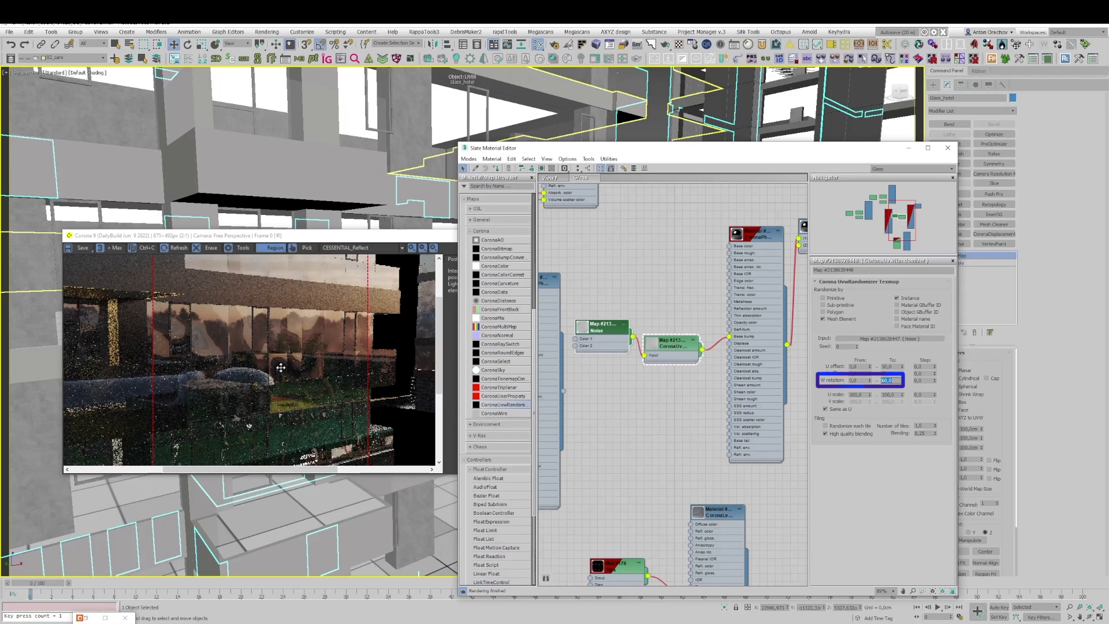
scroll(280, 367, "down", 1)
scroll(281, 368, "up", 1)
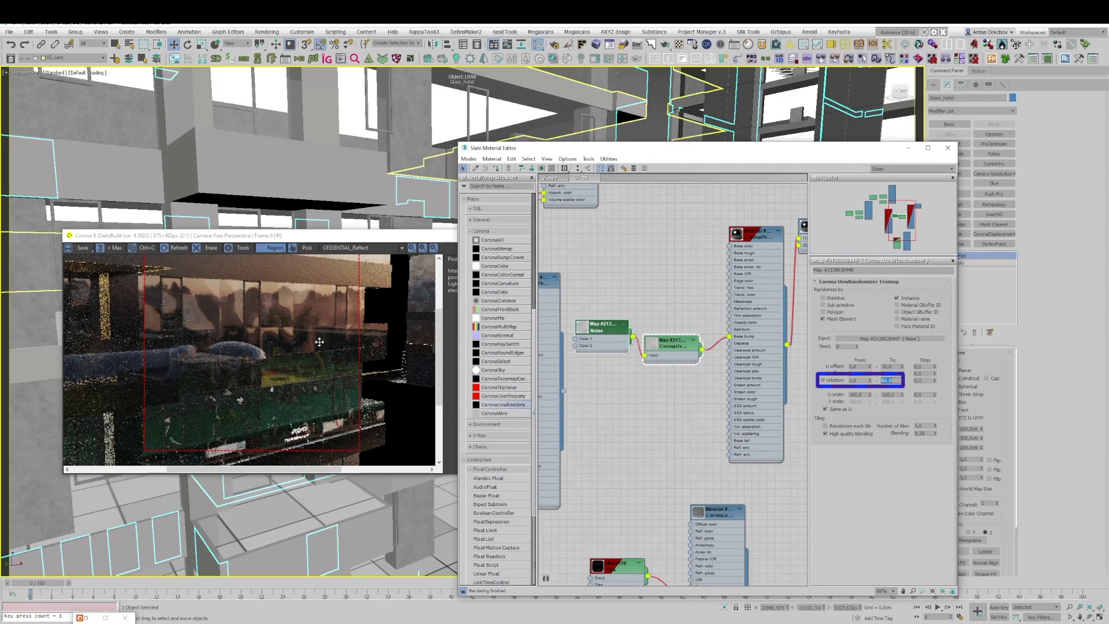
Step: Set the randomizer's U scale range from 80 to 120 and check the pane reflections in the render region
scroll(318, 343, "down", 1)
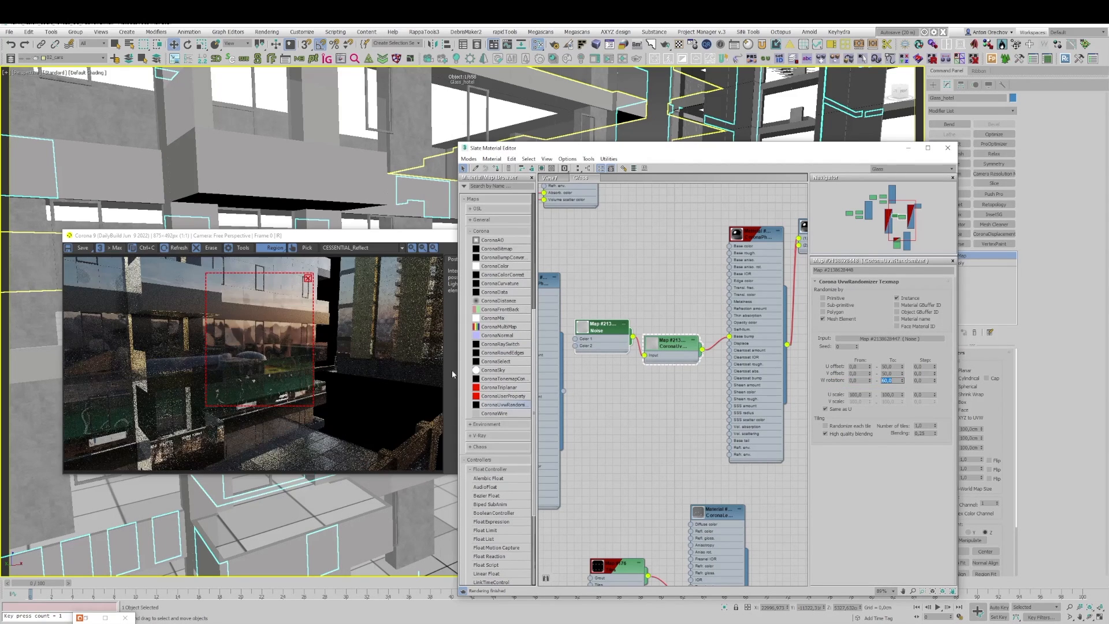
left_click(860, 395)
type("80")
key("Tab")
type("120")
key("Return")
scroll(272, 344, "up", 2)
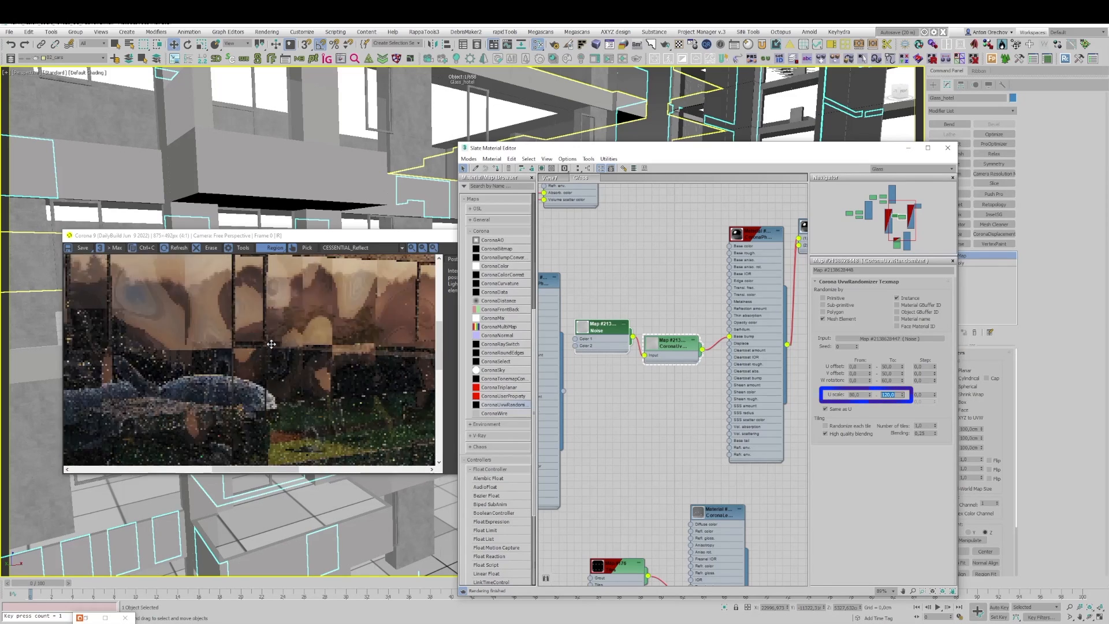
scroll(271, 344, "down", 2)
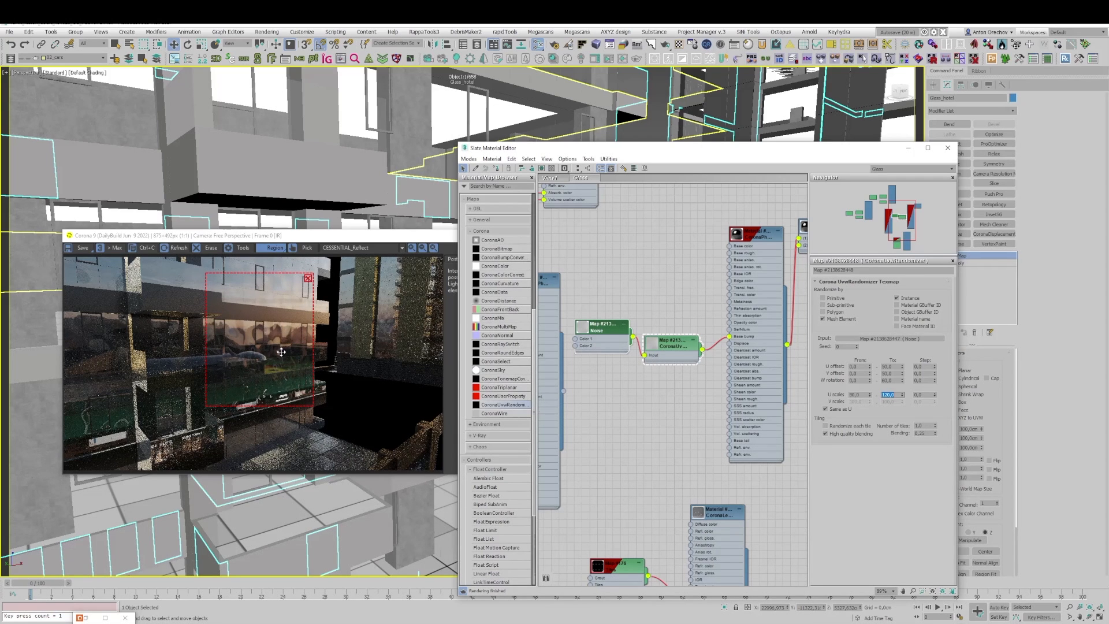
Step: Switch to the reference photos, compare the reflections on the glazed facades, and return to 3ds Max
key("alt+Tab")
left_click(760, 230)
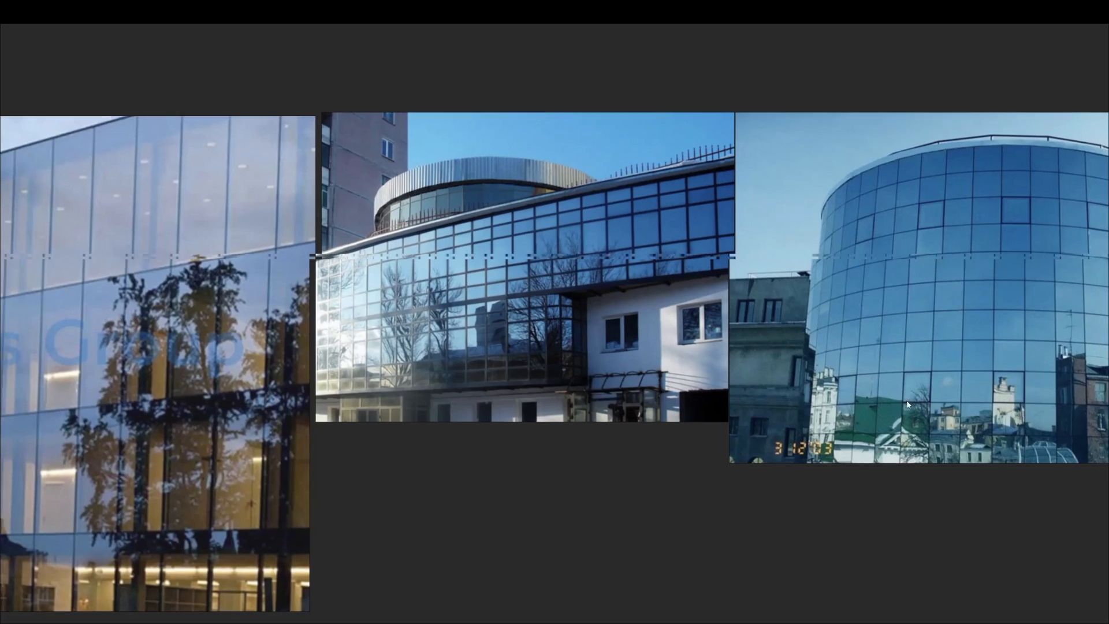
scroll(714, 418, "up", 3)
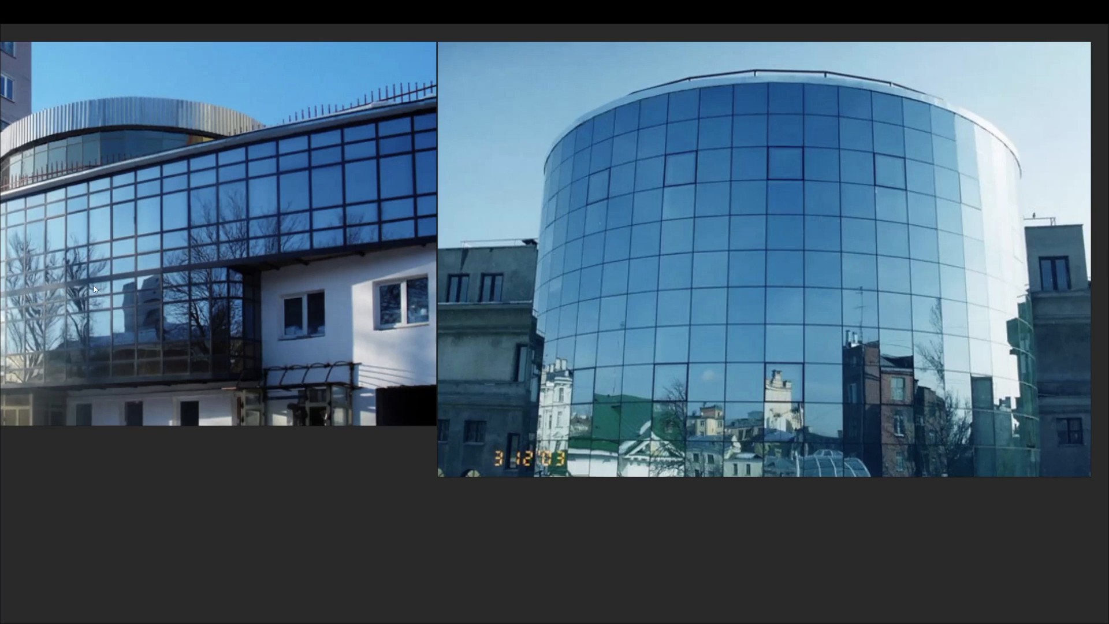
middle_click_drag(93, 285, 456, 312)
key("alt+Tab")
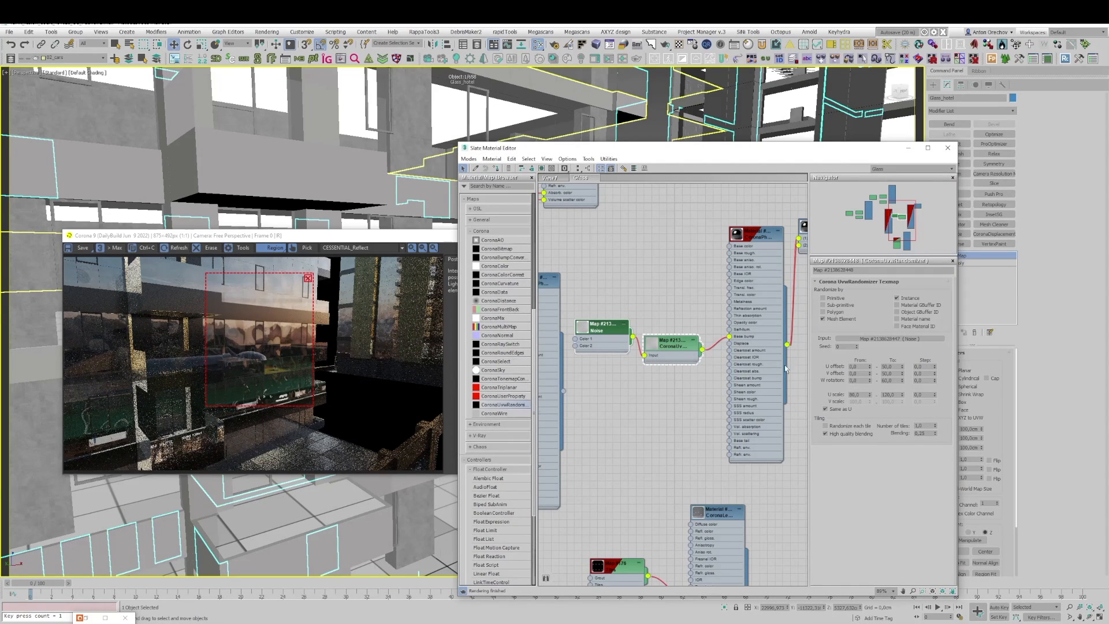
Step: Set the Corona Physical glass material's base bump to 0.1 and shift the render region over the balcony glazing
double_click(749, 240)
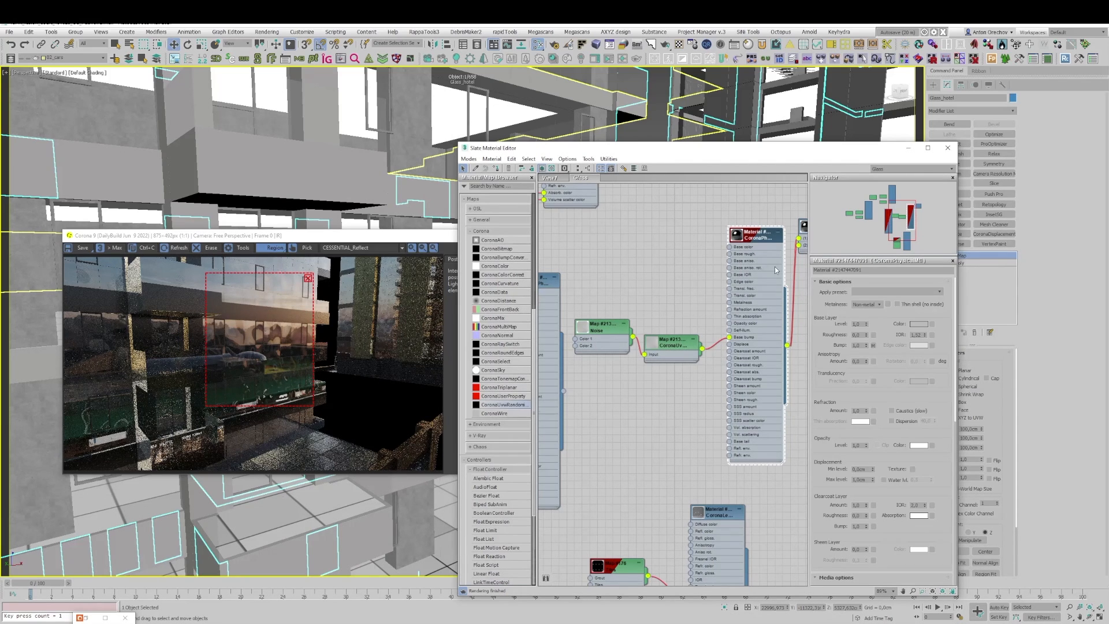
double_click(855, 345)
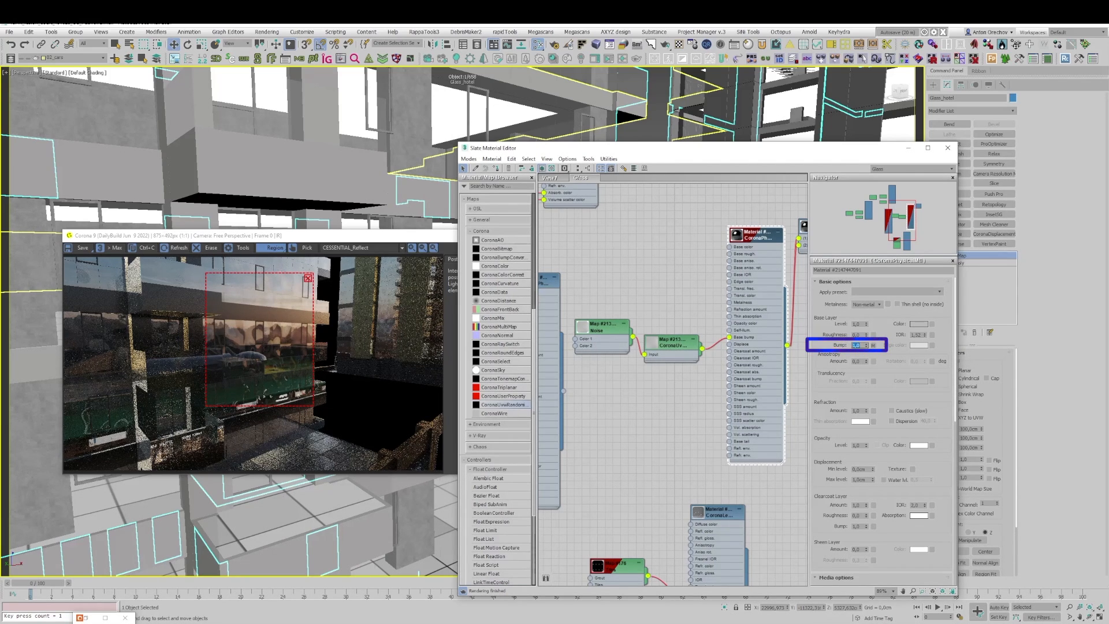
type("0,1")
key("Return")
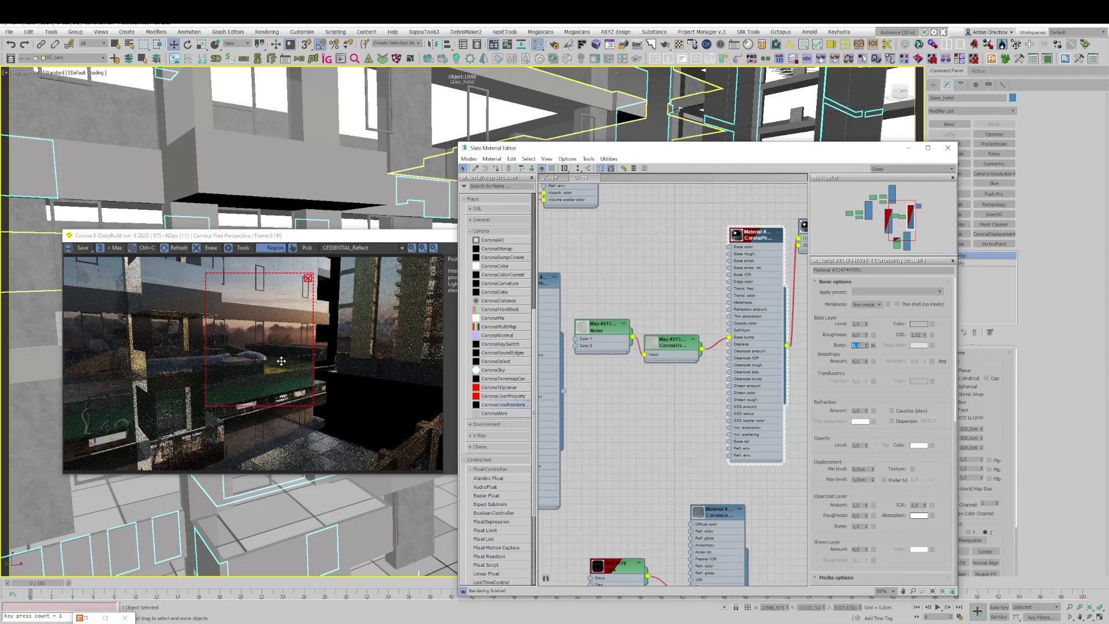
scroll(260, 336, "up", 1)
scroll(259, 337, "down", 1)
left_click_drag(181, 318, 282, 340)
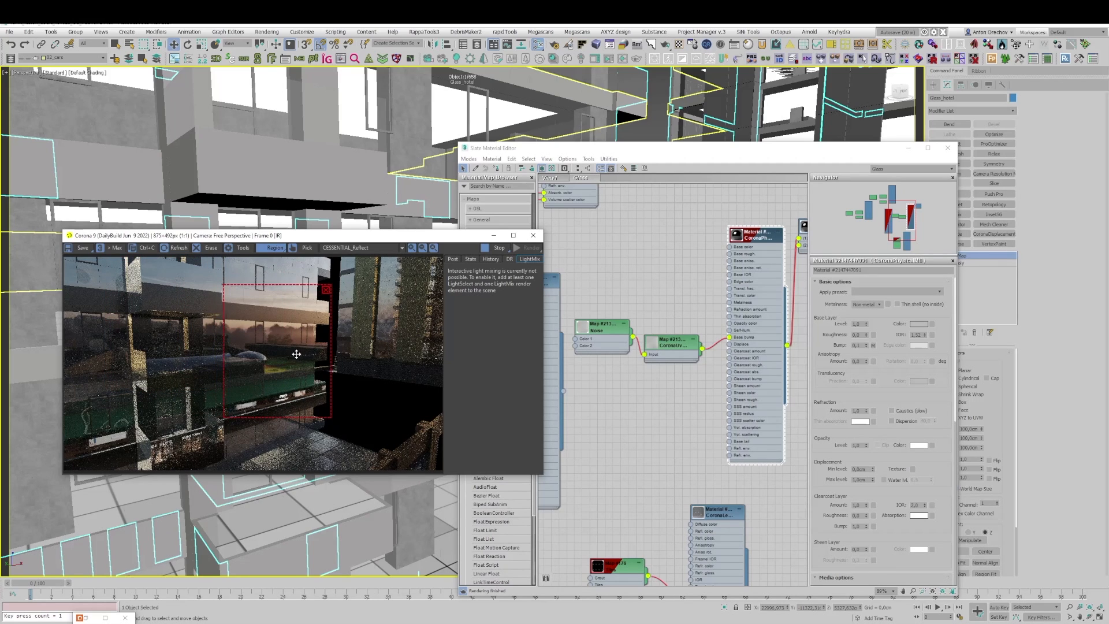
Step: Raise the glass material's base bump slightly and check the neighbouring tower's reflections by moving the render region over it and back
left_click(867, 344)
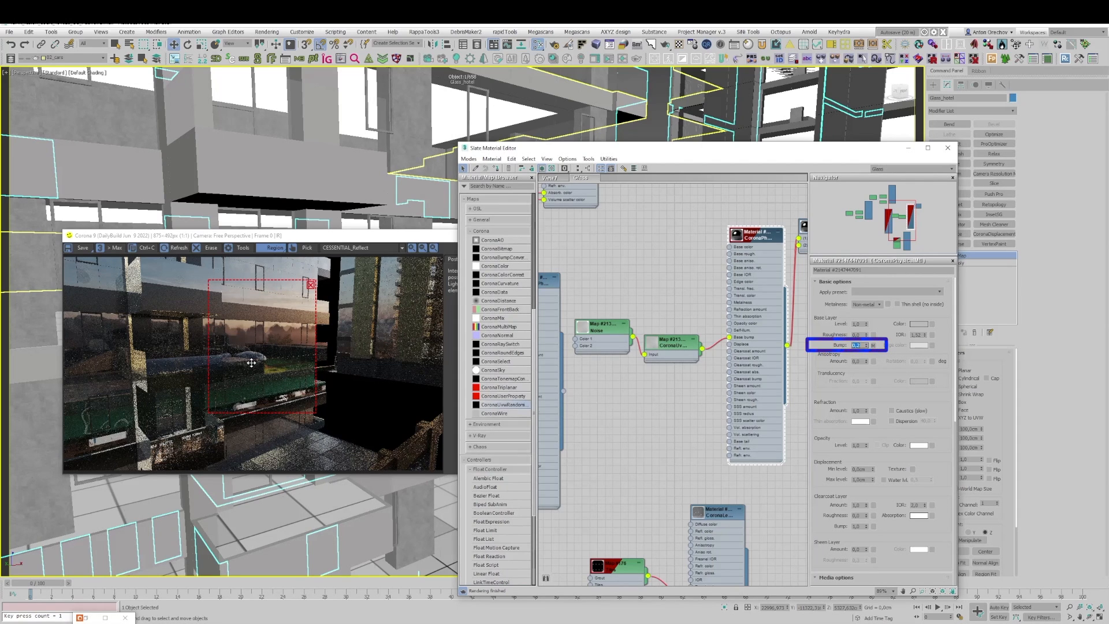
left_click_drag(298, 350, 407, 336)
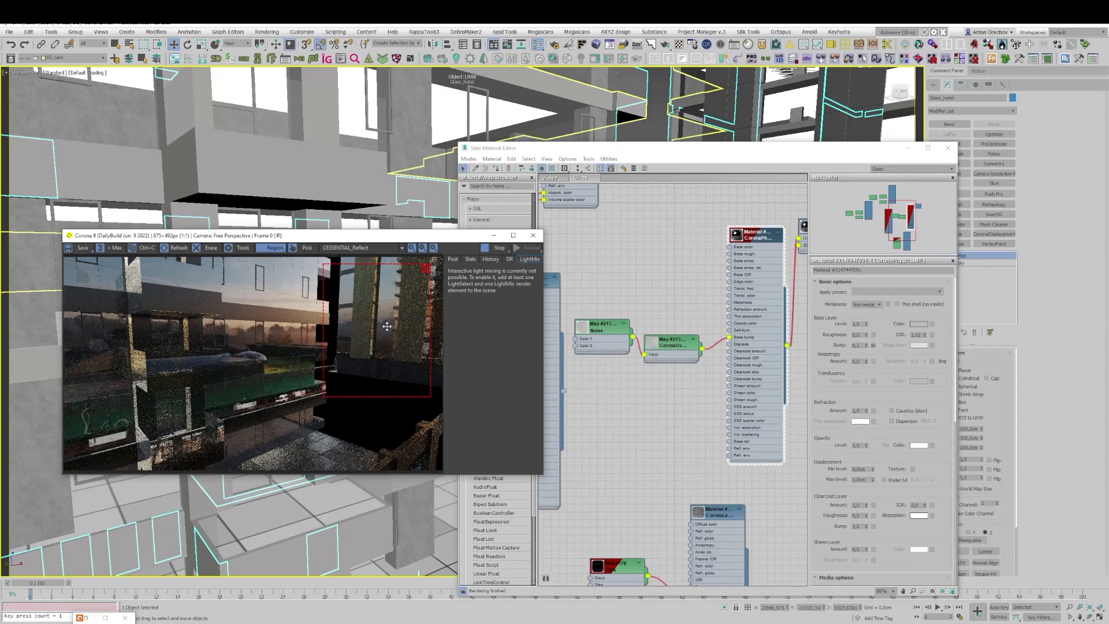
scroll(385, 324, "up", 2)
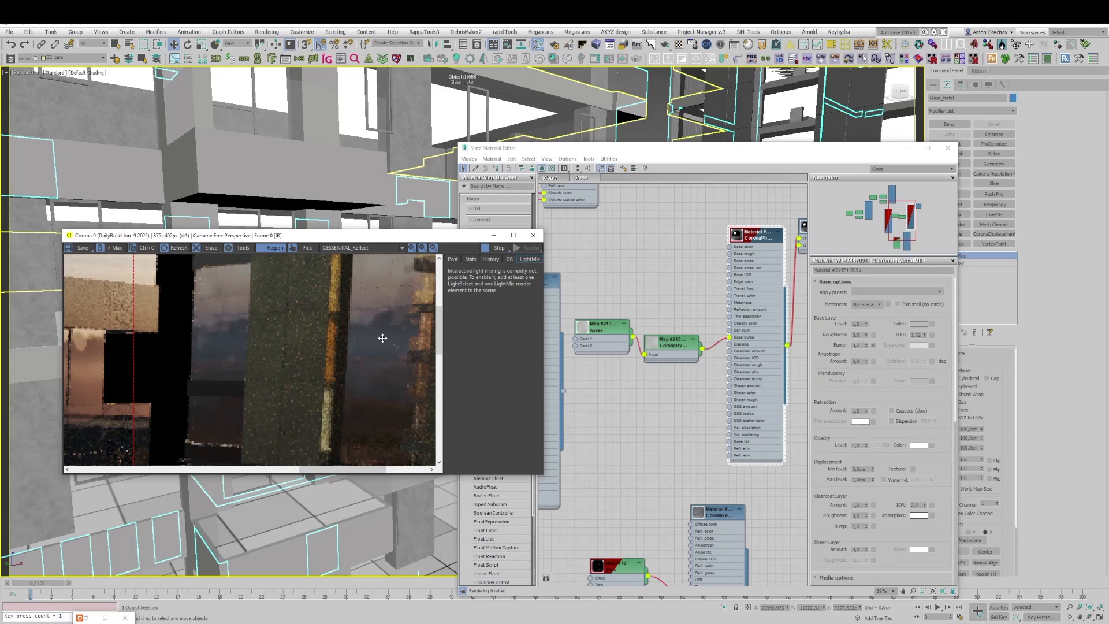
scroll(393, 319, "down", 2)
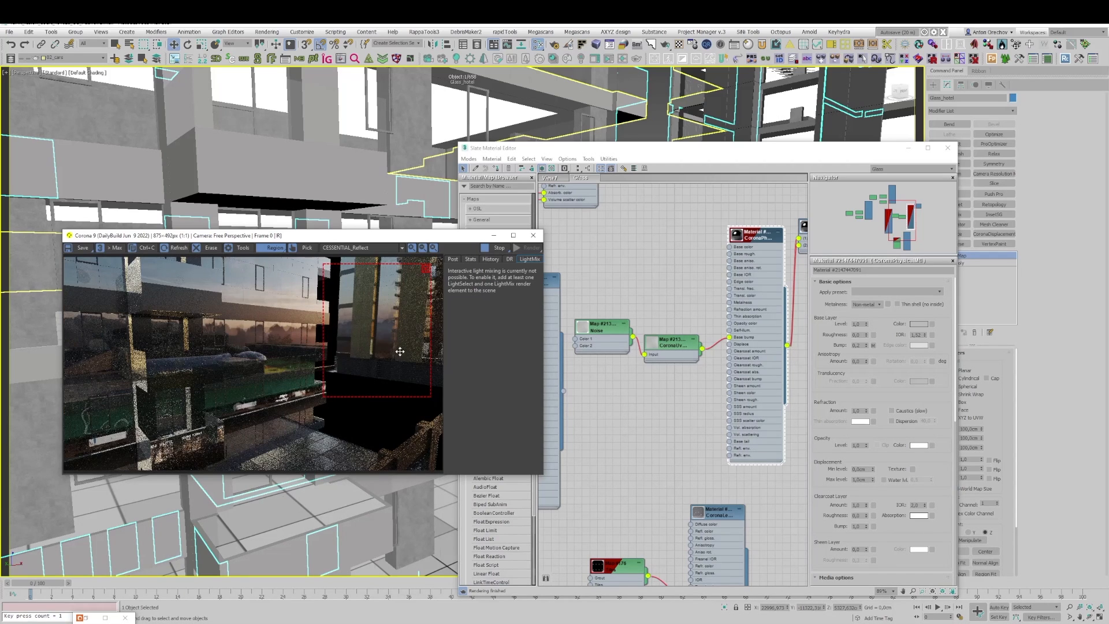
left_click_drag(384, 346, 303, 366)
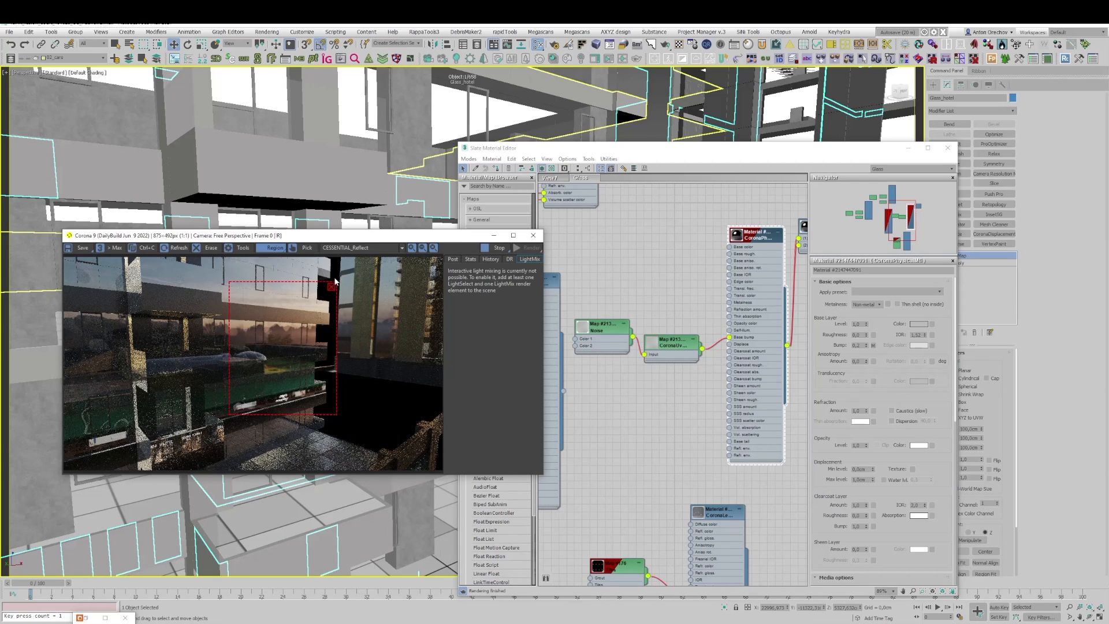
Step: Show the BEAUTY render pass and reframe the perspective view on the street-side facade with the City Mall Tashkent banners
left_click(361, 248)
left_click(359, 258)
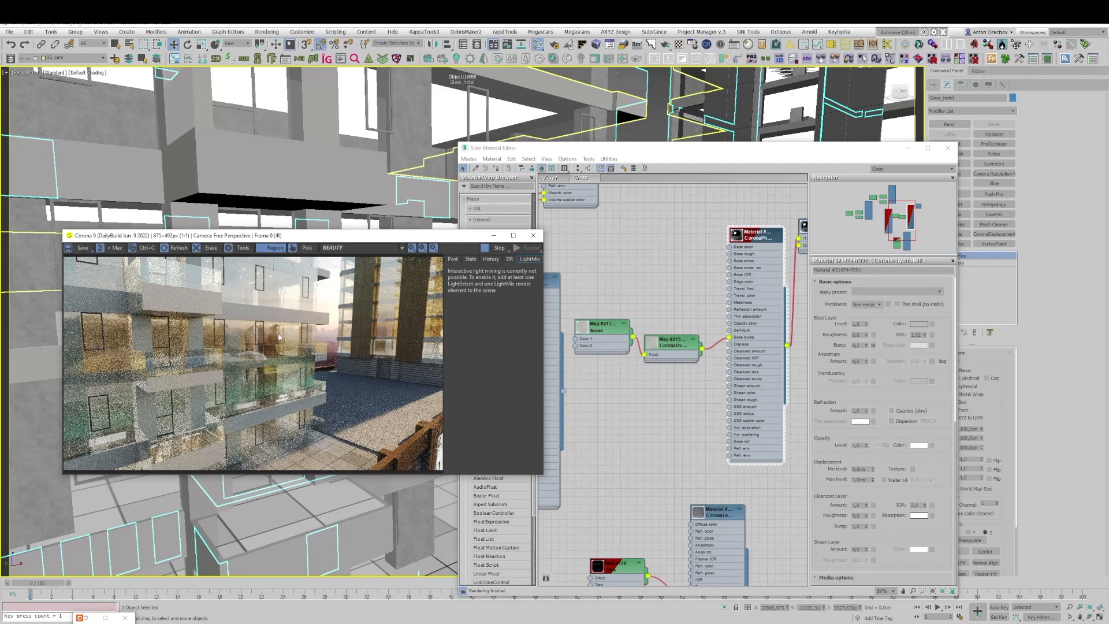
left_click(947, 148)
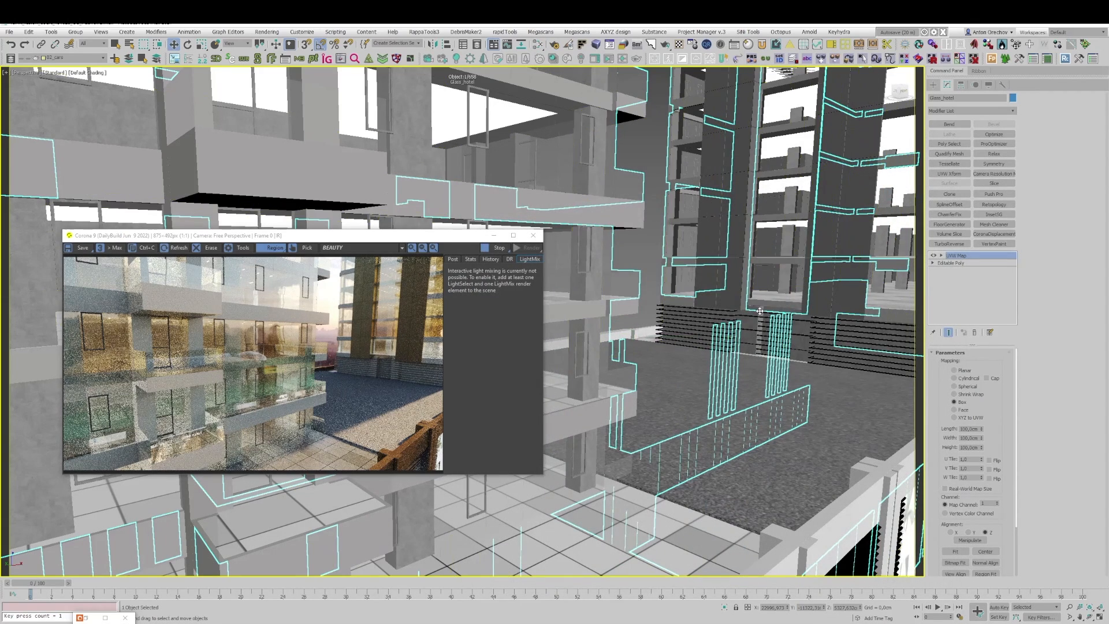
scroll(773, 320, "up", 2)
scroll(774, 319, "up", 8)
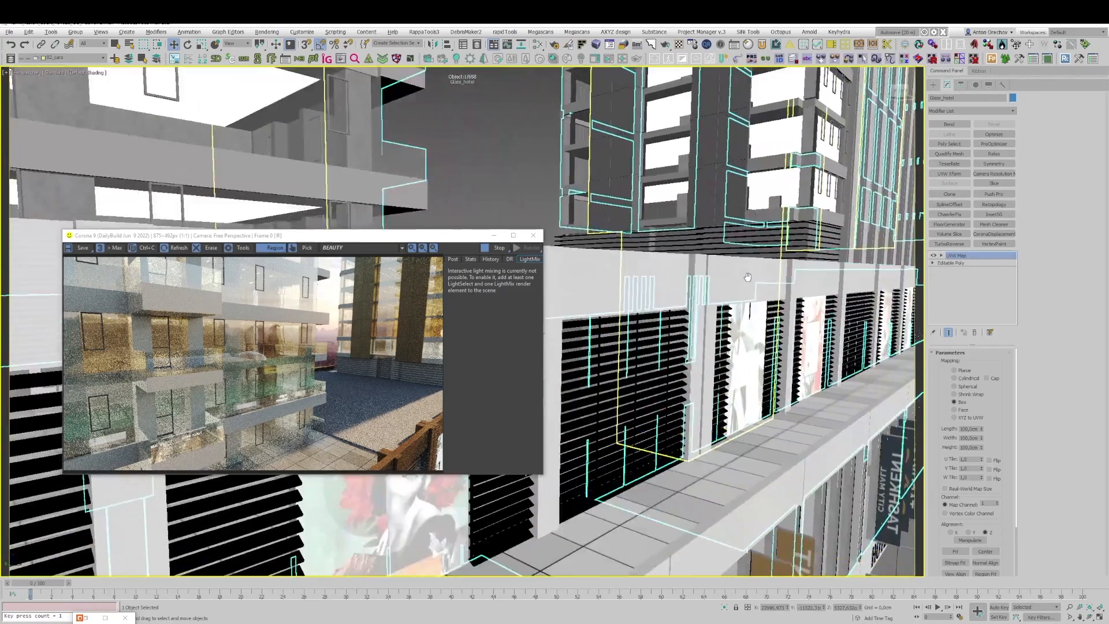
scroll(764, 281, "up", 6)
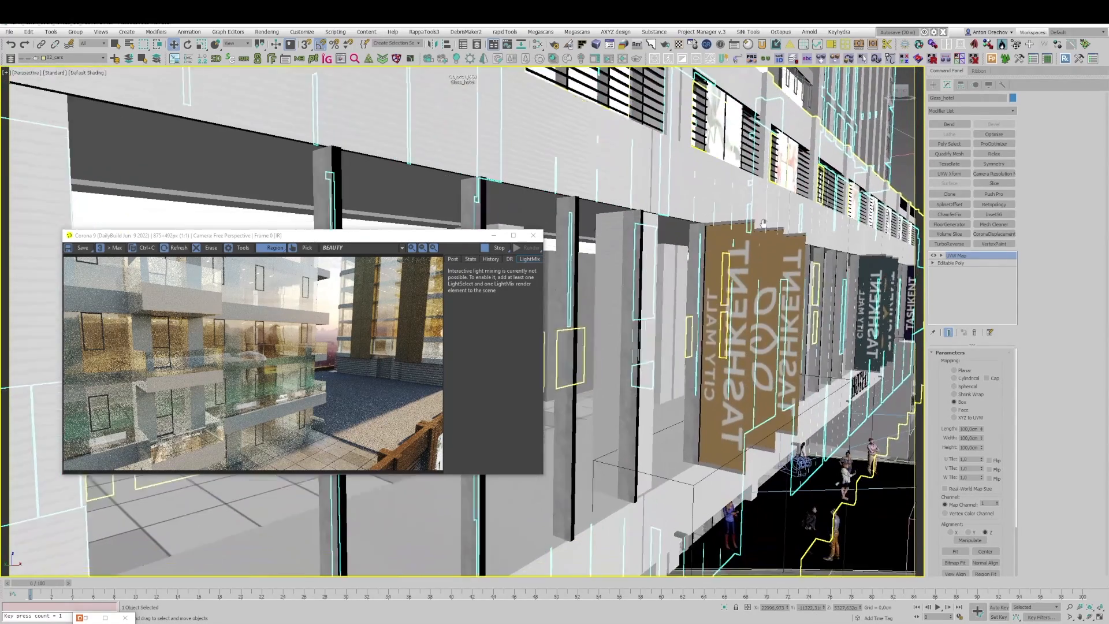
scroll(713, 342, "up", 5)
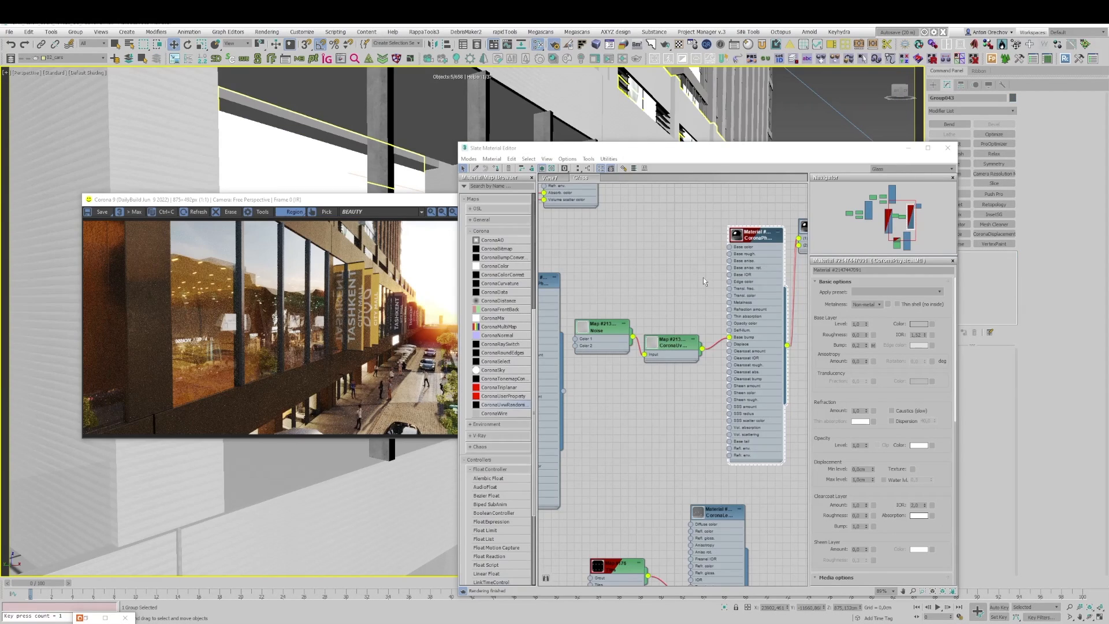
Step: Move the Multi/Sub-Object node farther from the Corona Physical glass node to make room in the material graph
middle_click_drag(694, 310, 657, 280)
scroll(657, 279, "down", 1)
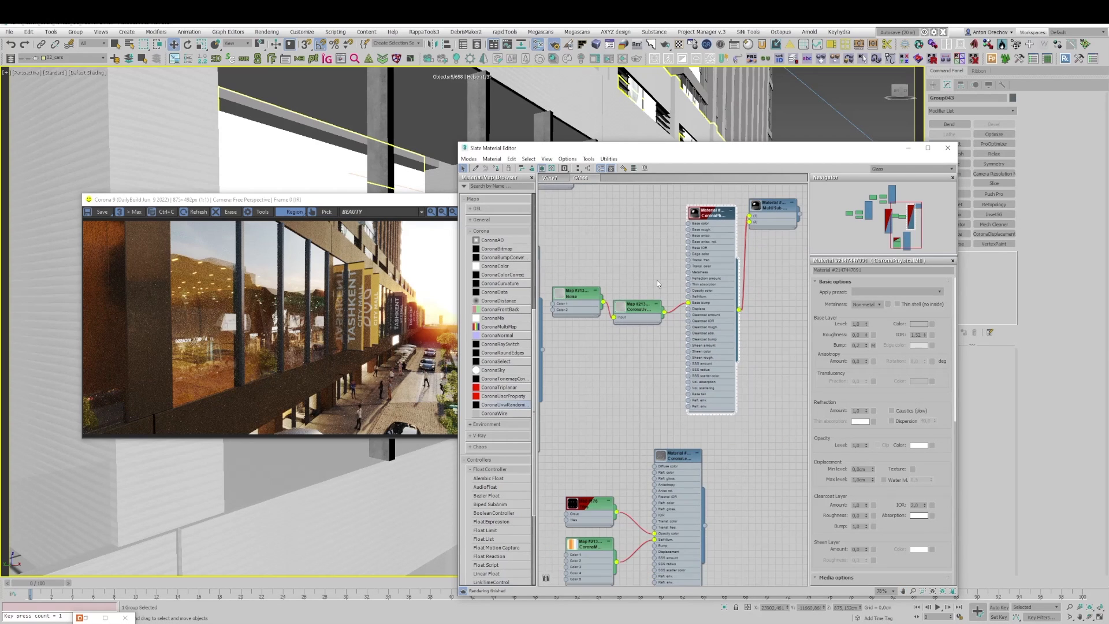
middle_click_drag(734, 279, 695, 306)
left_click_drag(729, 234, 769, 248)
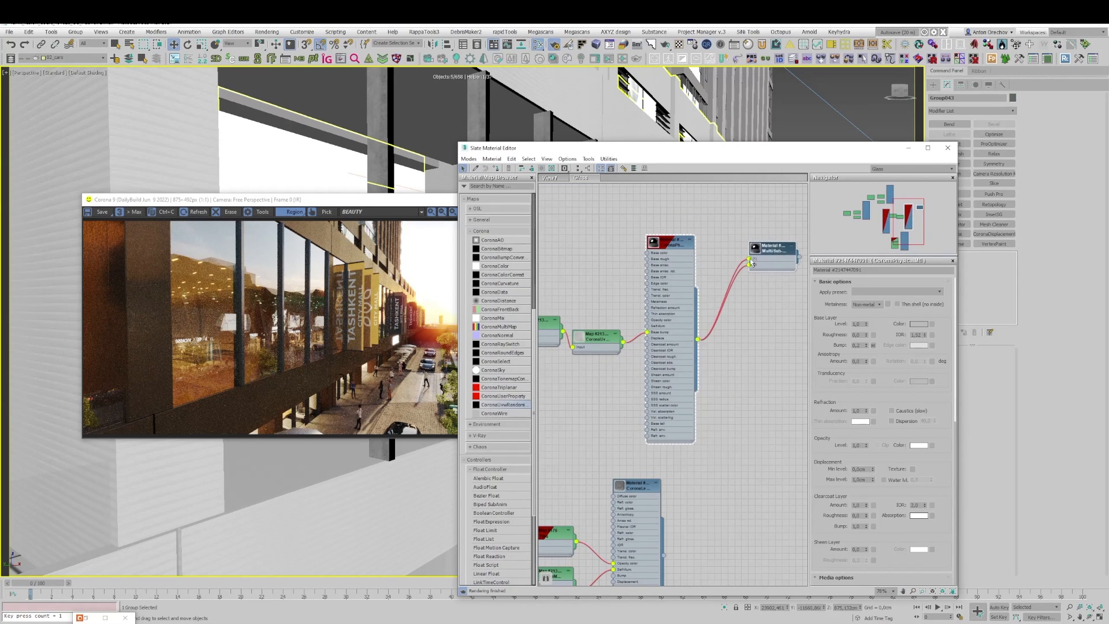
middle_click_drag(695, 257, 738, 250)
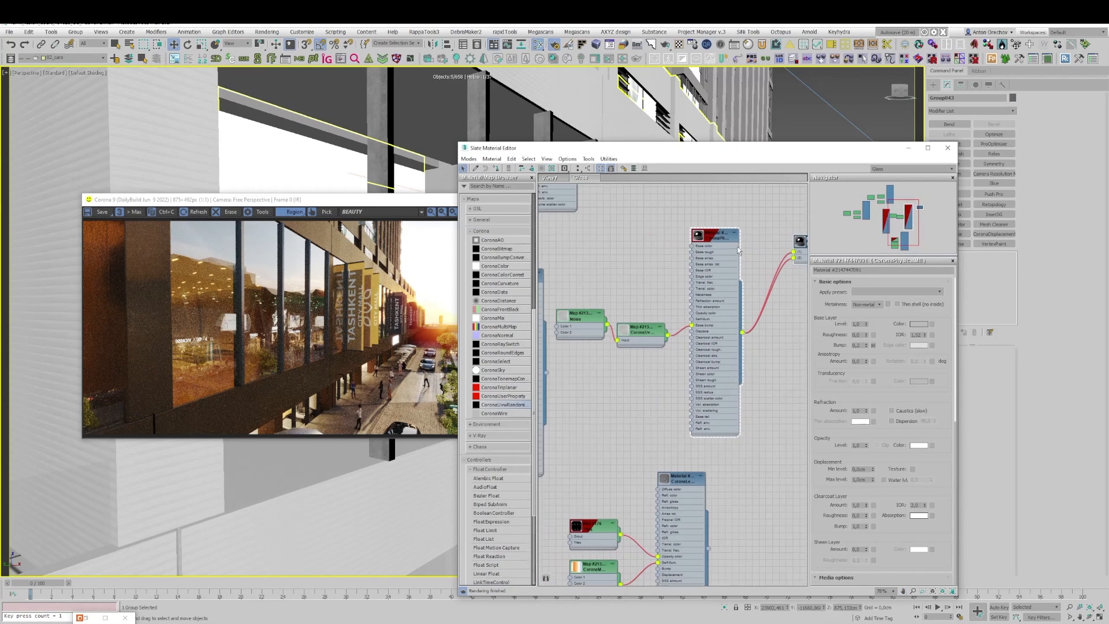
Step: Start the interactive render and define a render region around the facade's large windows
left_click(372, 250)
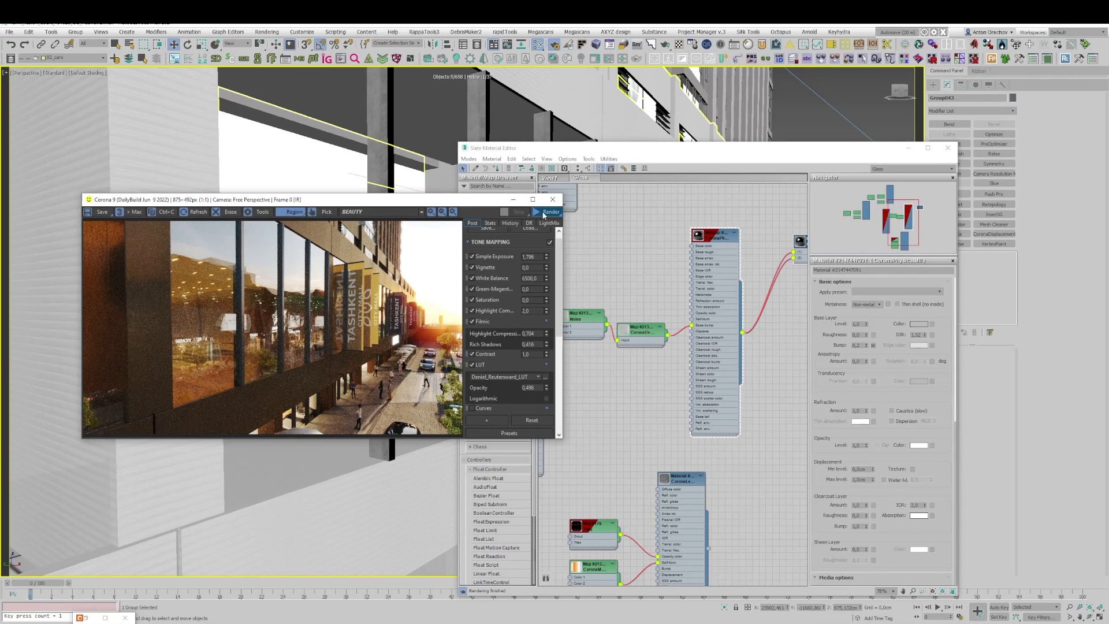
left_click(538, 212)
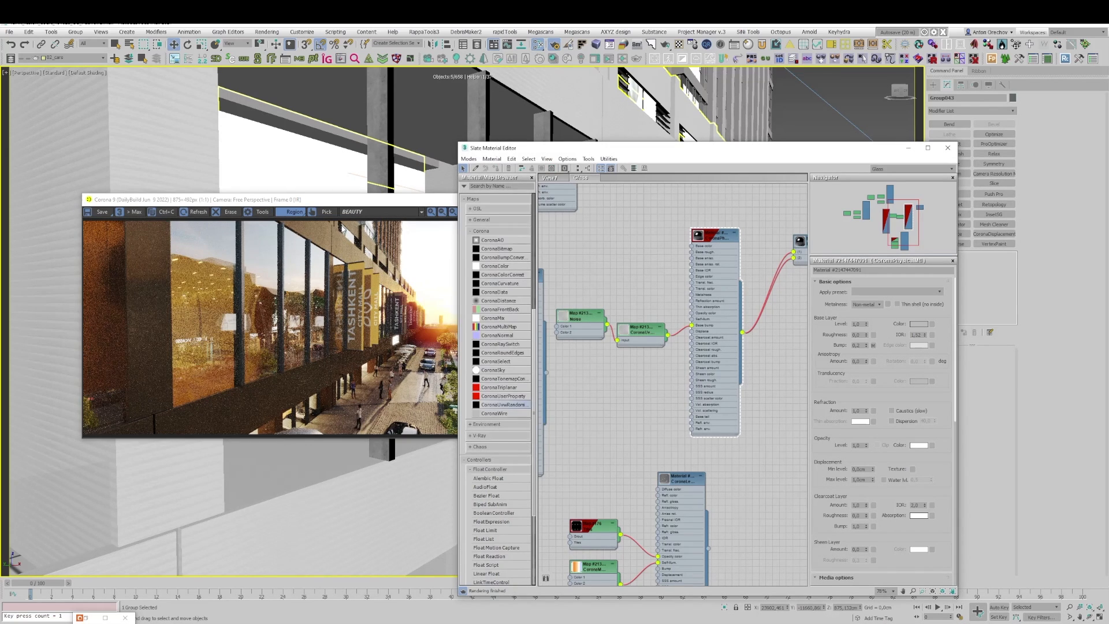
left_click_drag(342, 225, 155, 400)
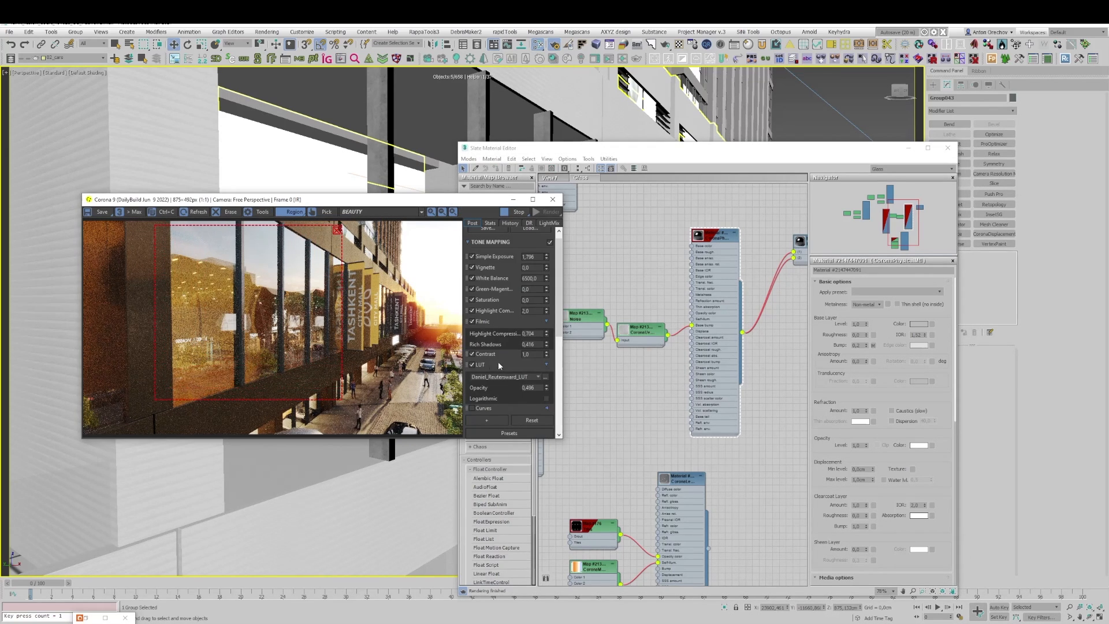
Step: Move the Multi/Sub-Object node farther out and add a CoronaLegacyMtl beside the Corona Physical glass material
middle_click_drag(729, 336, 649, 356)
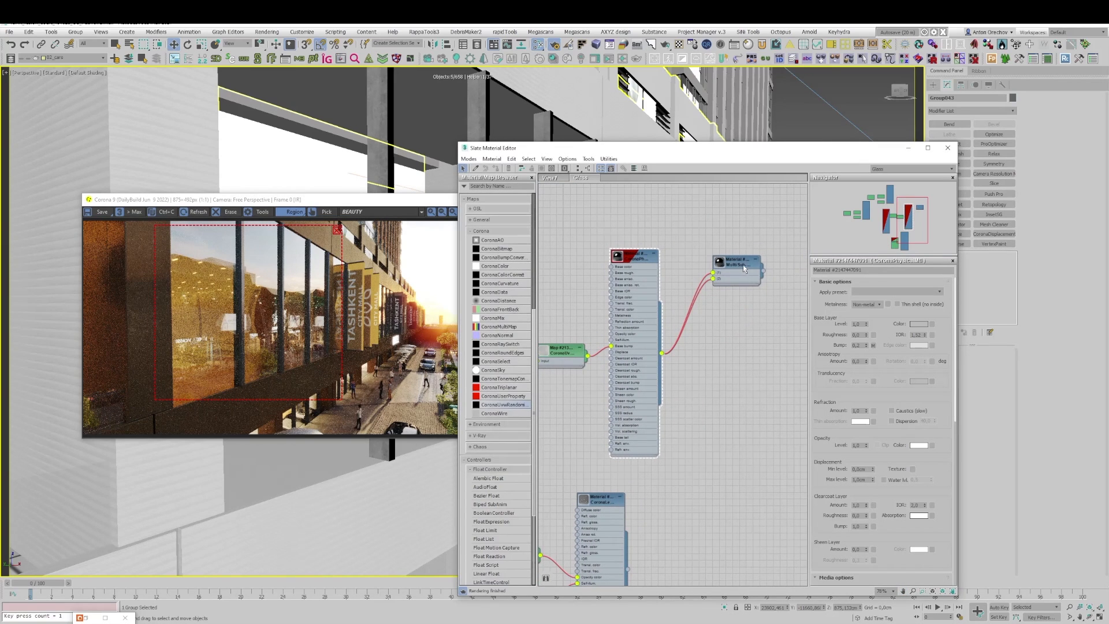
left_click_drag(743, 268, 778, 273)
scroll(507, 281, "up", 5)
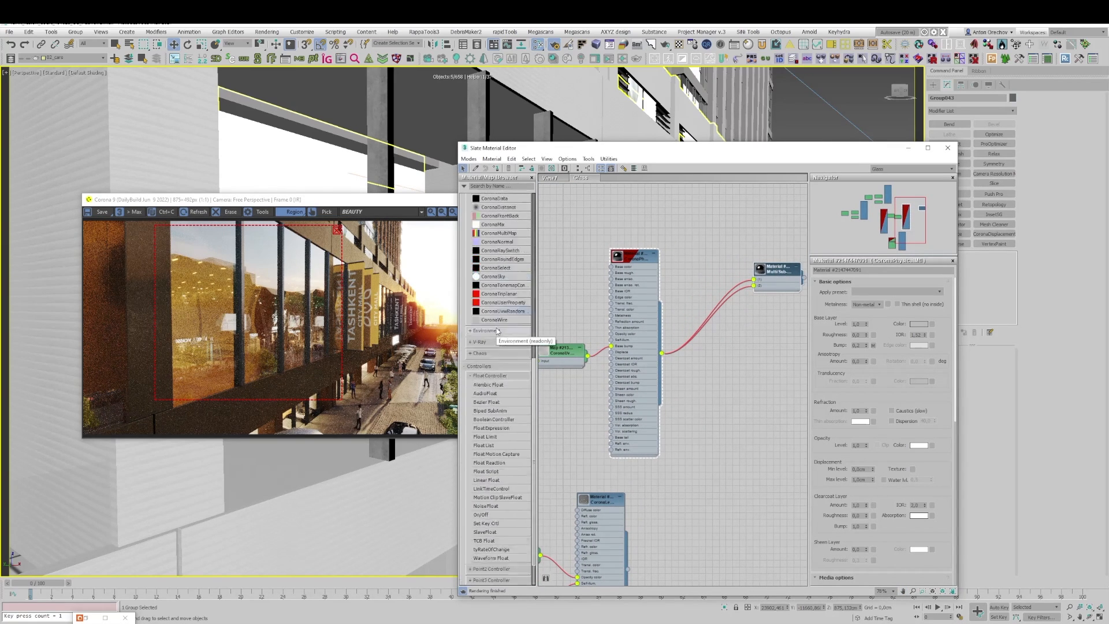
scroll(497, 331, "up", 2)
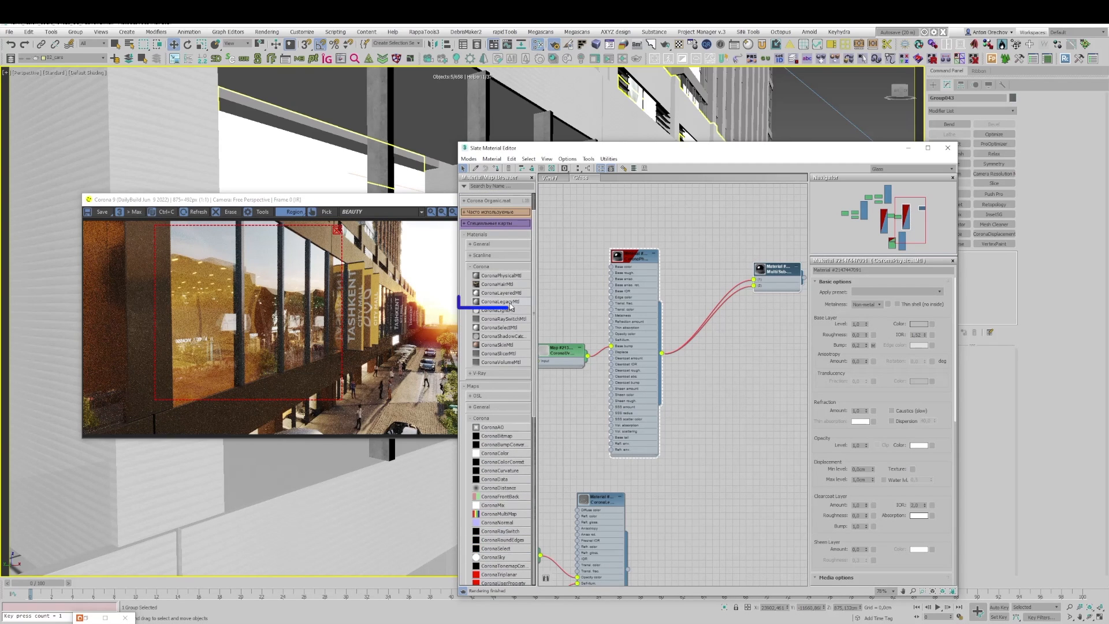
left_click_drag(500, 302, 725, 349)
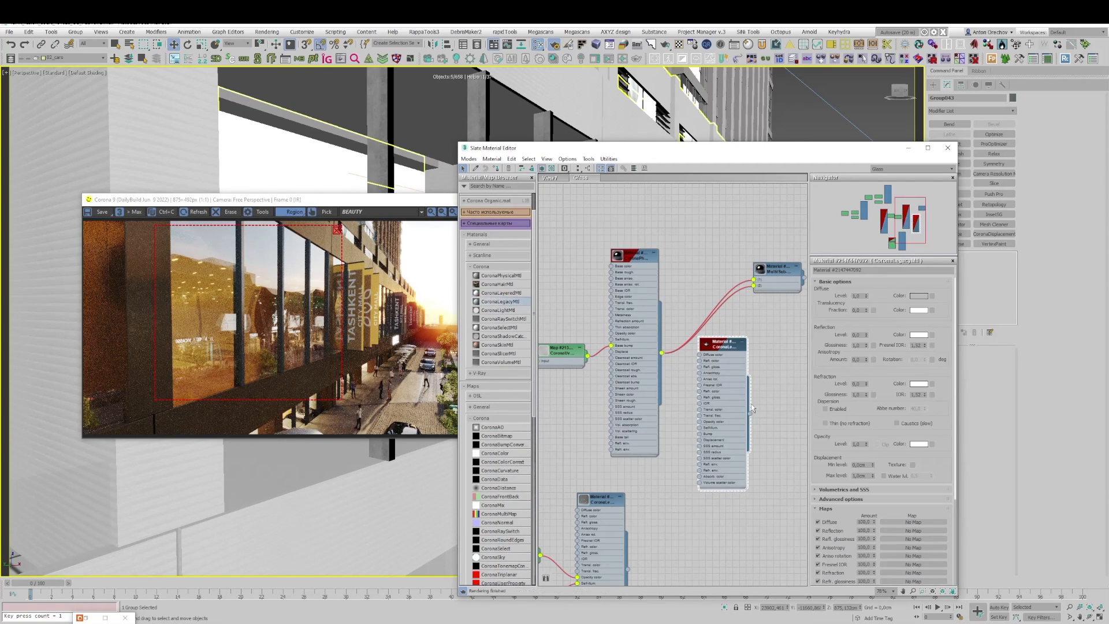
Step: Connect the CoronaLegacyMtl to the Multi/Sub-Object material in place of the Corona Physical glass, and place its node beside the glass node
left_click_drag(748, 411, 753, 285)
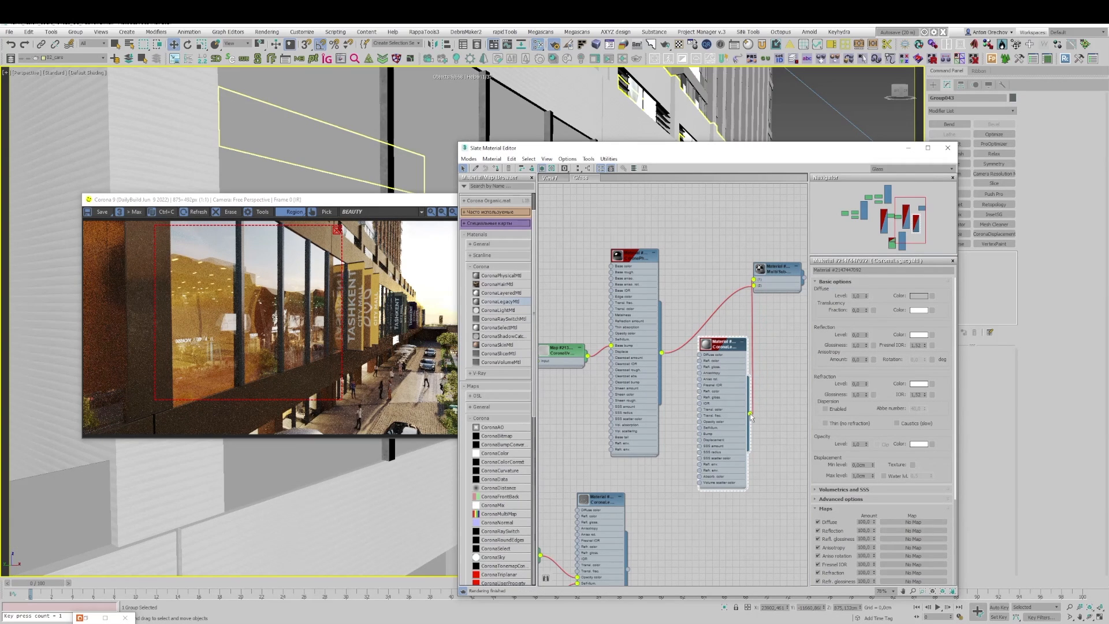
key("Delete")
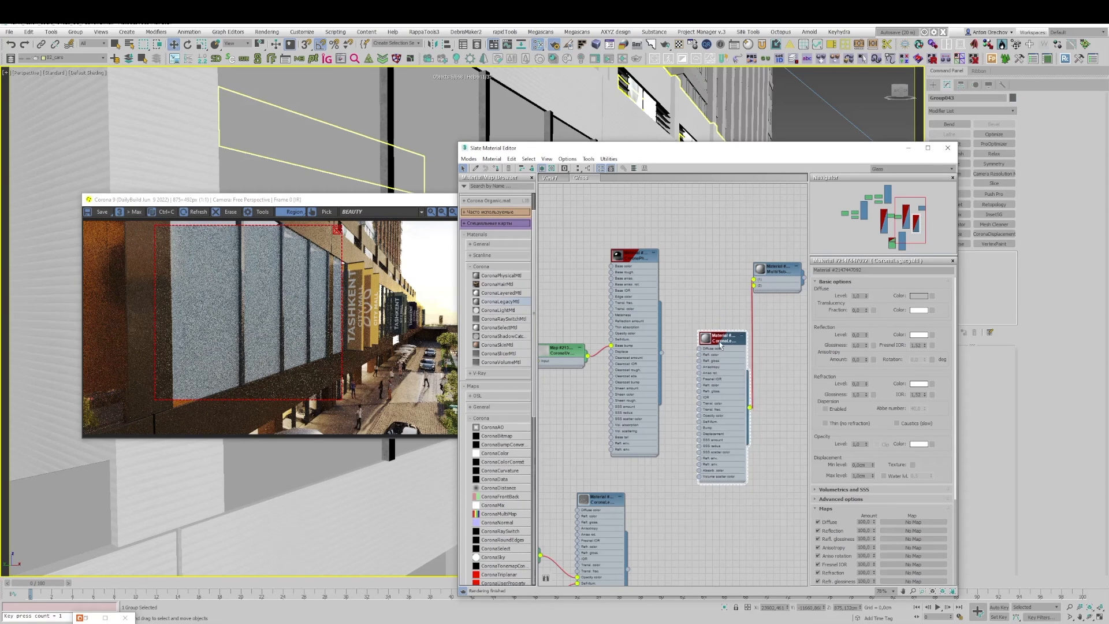
left_click_drag(719, 341, 712, 308)
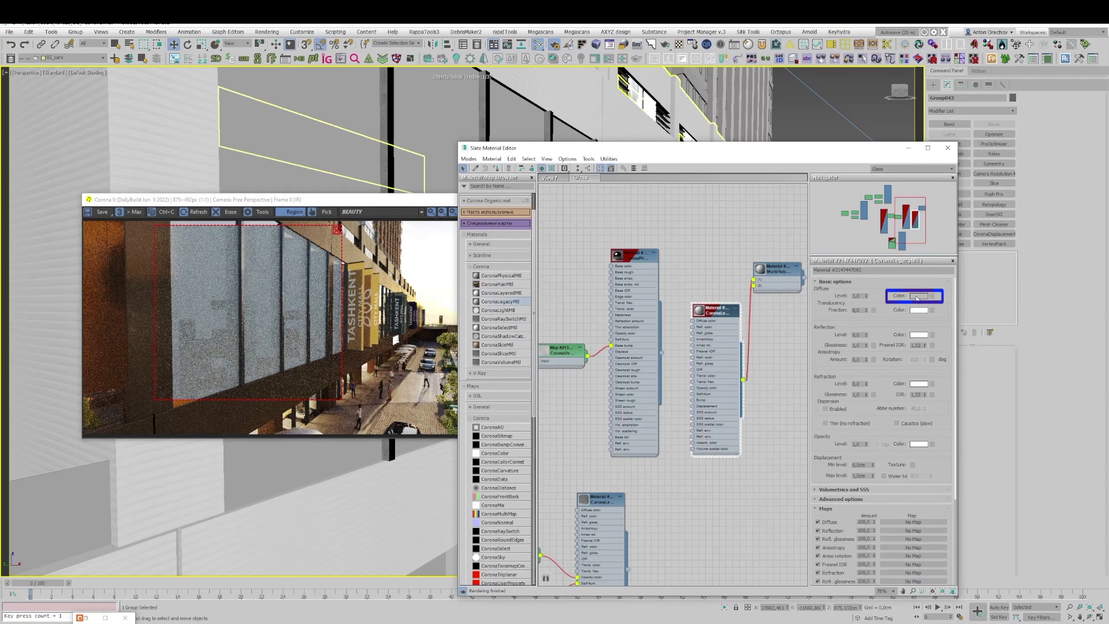
Step: Set the CoronaLegacyMtl's diffuse color to black
left_click(916, 298)
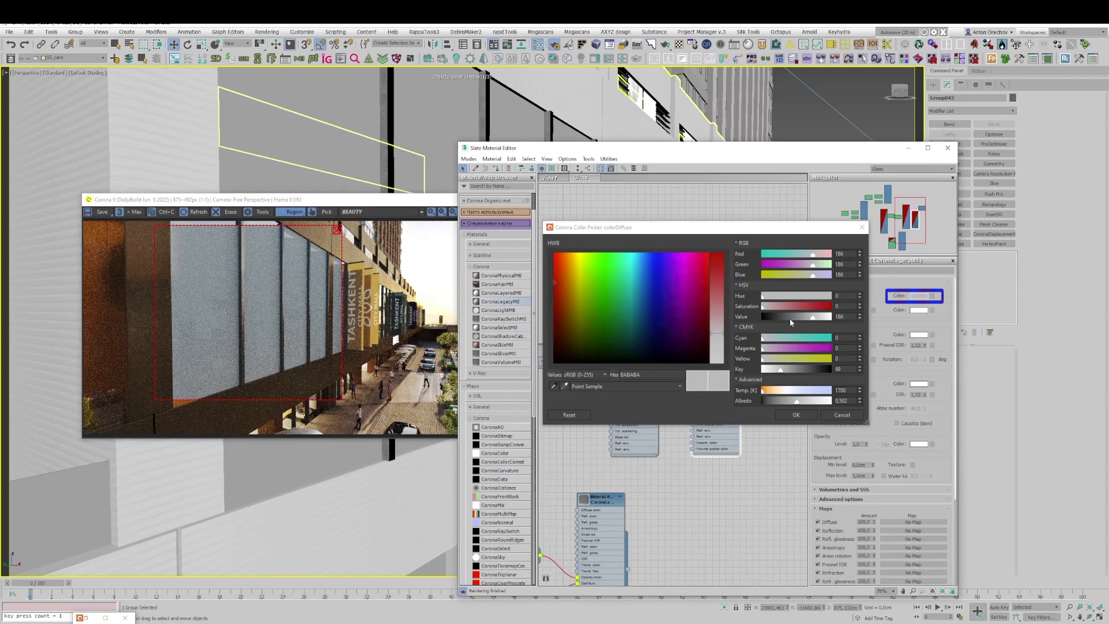
left_click_drag(788, 317, 769, 358)
left_click(795, 415)
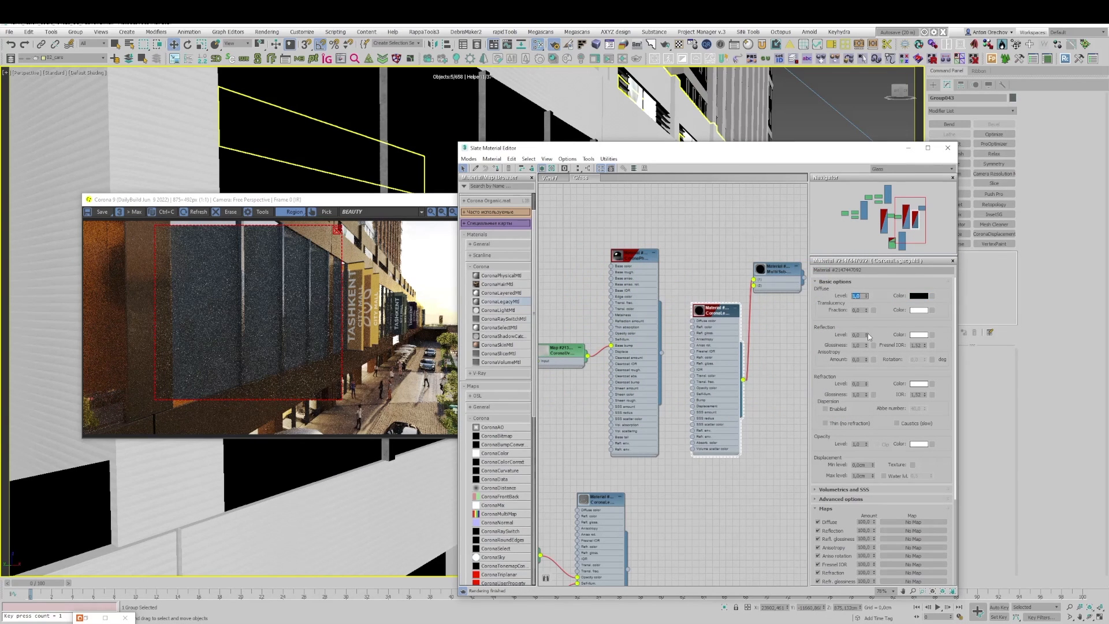
Step: Set the CoronaLegacyMtl's reflection and refraction levels to 1.0
left_click_drag(867, 329, 868, 278)
left_click_drag(866, 383, 869, 332)
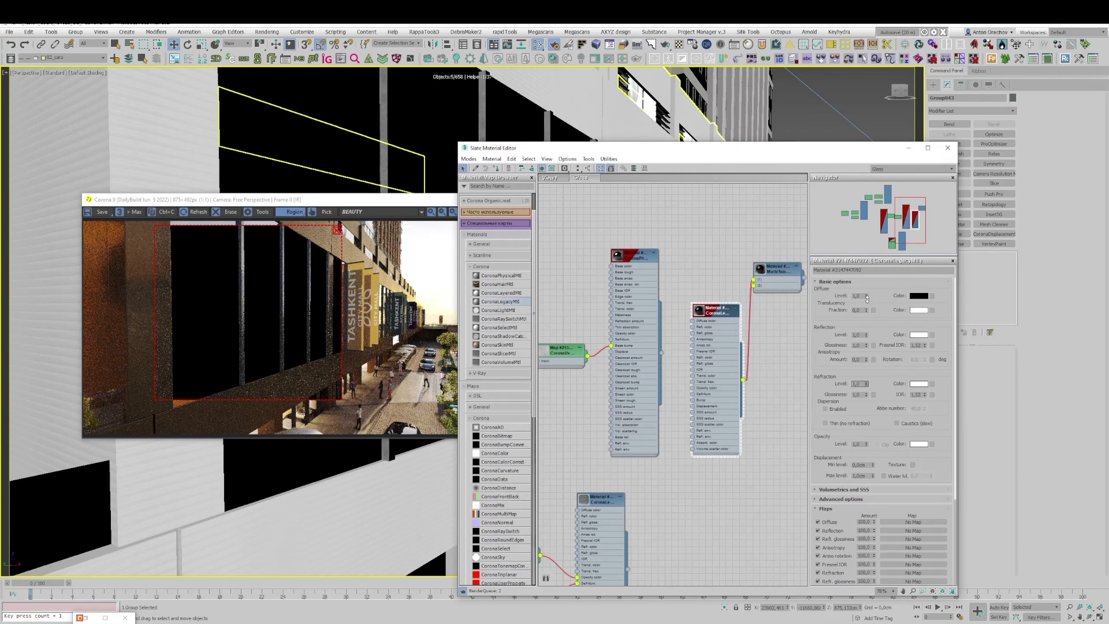
Step: Set the CoronaLegacyMtl's volumetric absorption color to pale green (RGB 186, 219, 186) and its absorption distance to 10
left_click(849, 489)
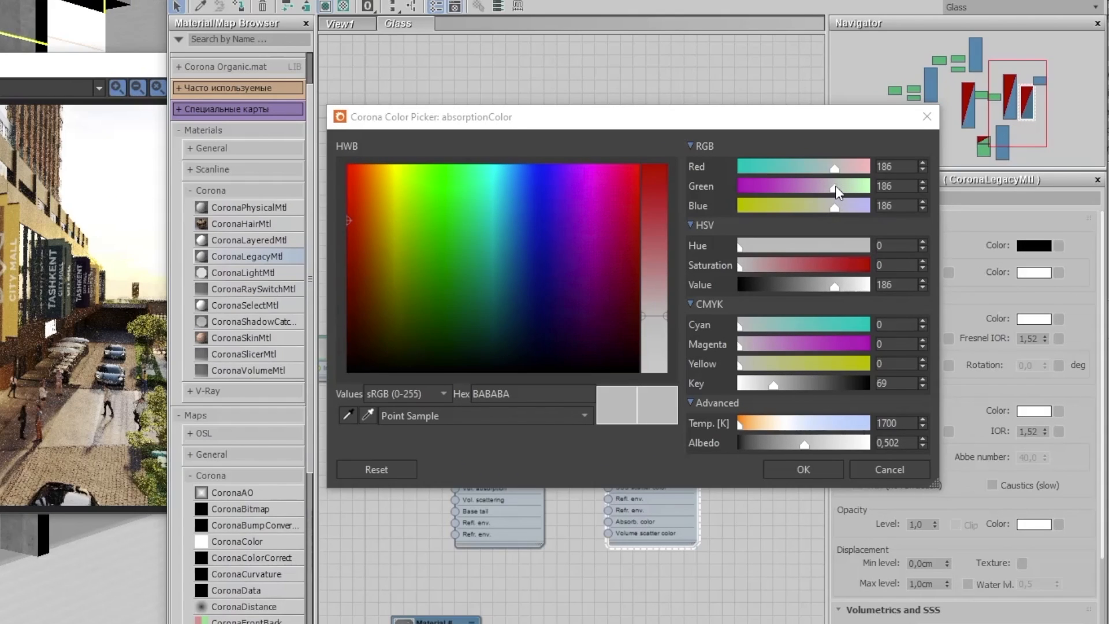
left_click_drag(813, 263, 821, 263)
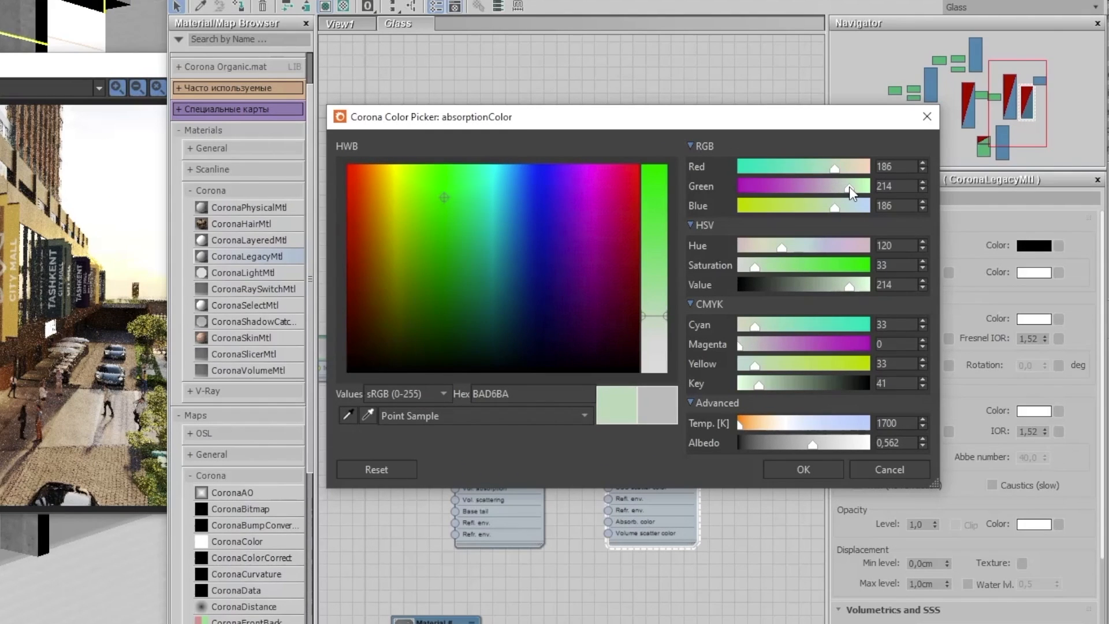
left_click_drag(849, 186, 854, 186)
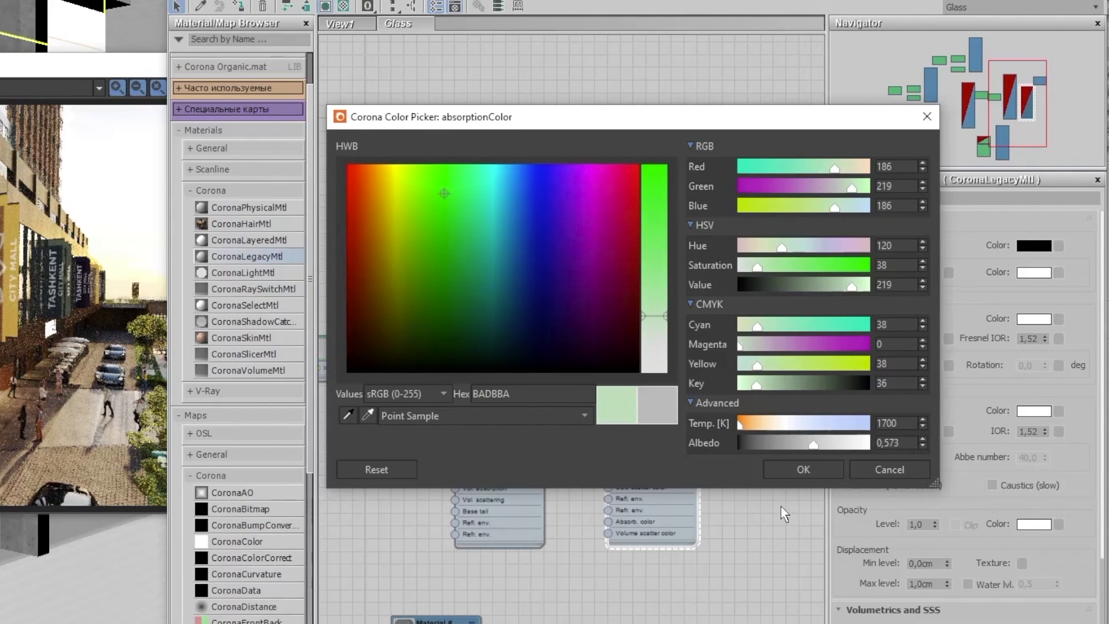
left_click(797, 467)
left_click(929, 515)
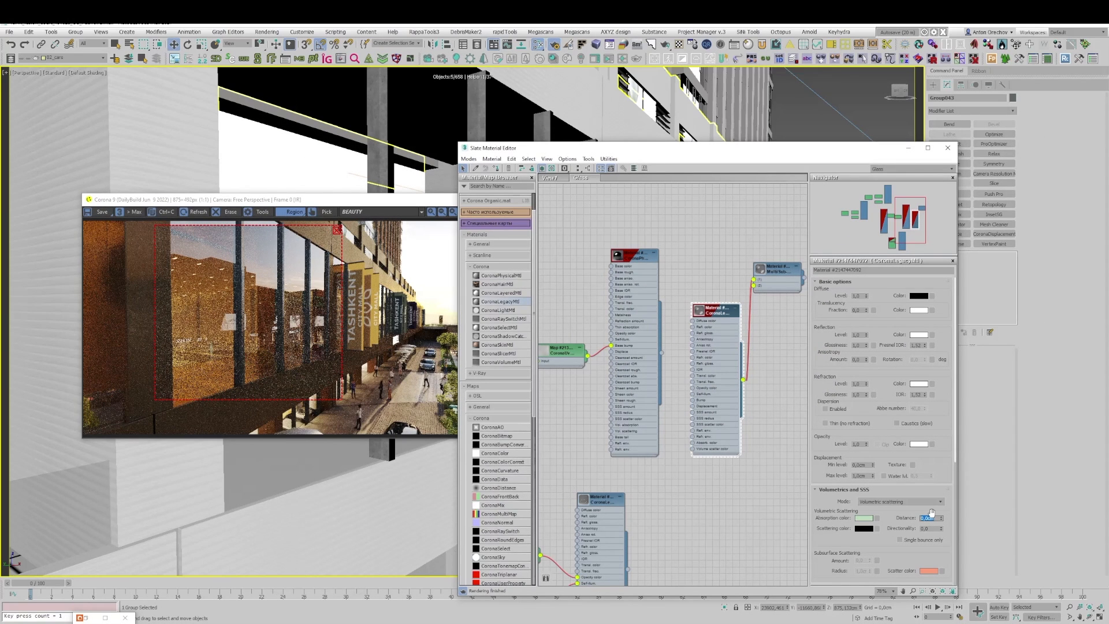
type("10")
key("Return")
left_click(880, 491)
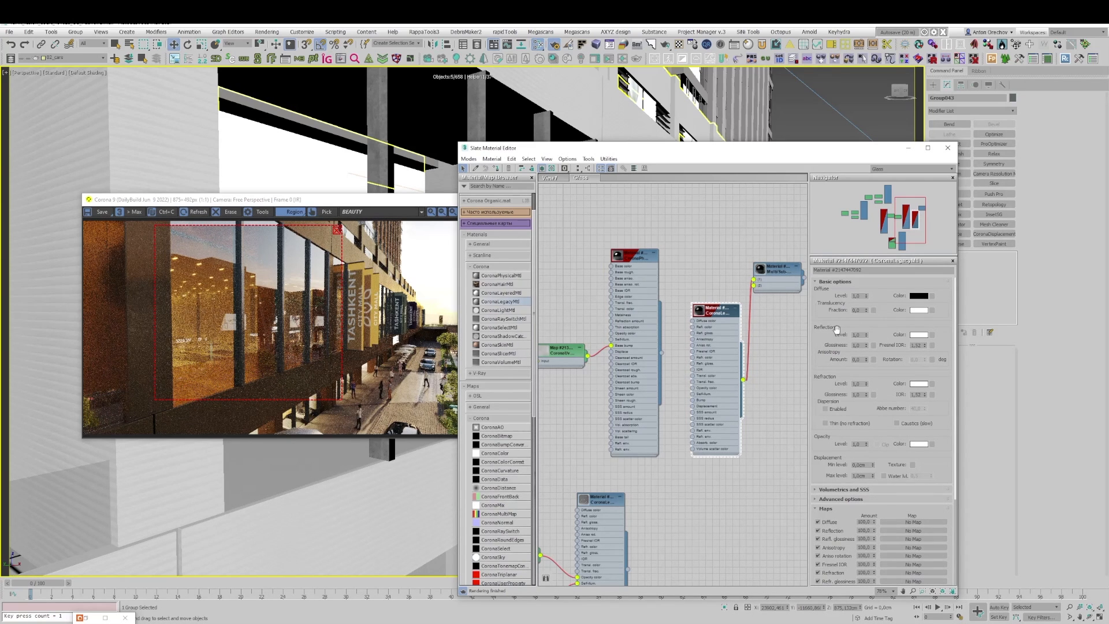
Step: Set the CoronaLegacyMtl's Fresnel IOR to 2
double_click(916, 345)
type("2")
key("Return")
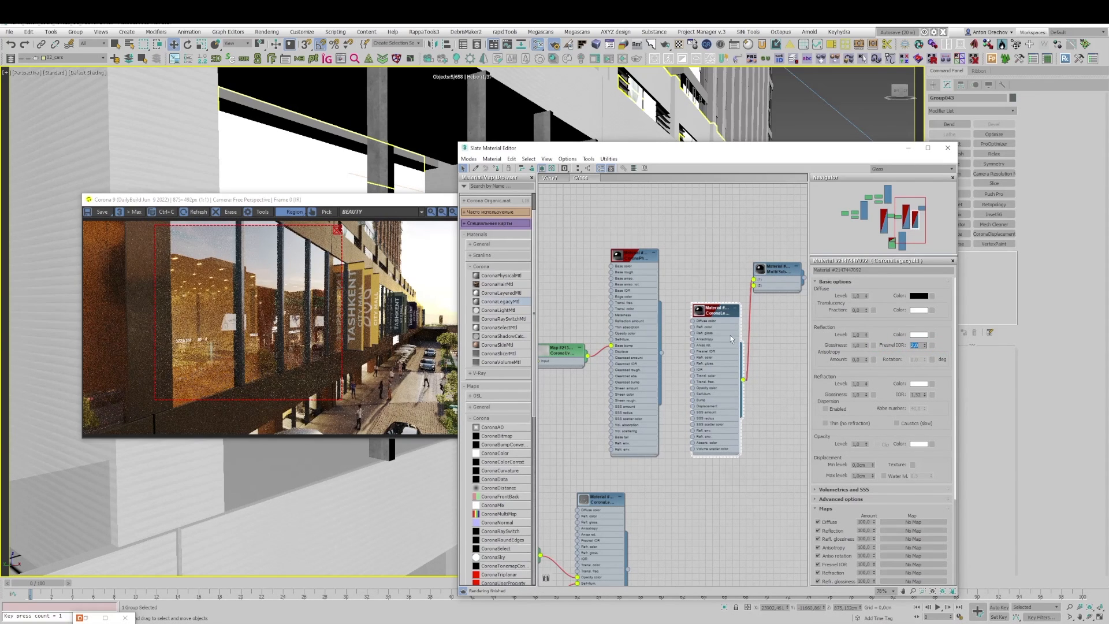
Step: Connect the map that feeds the Corona Physical glass's bump to the CoronaLegacyMtl's Bump input as well
middle_click_drag(730, 335, 759, 322)
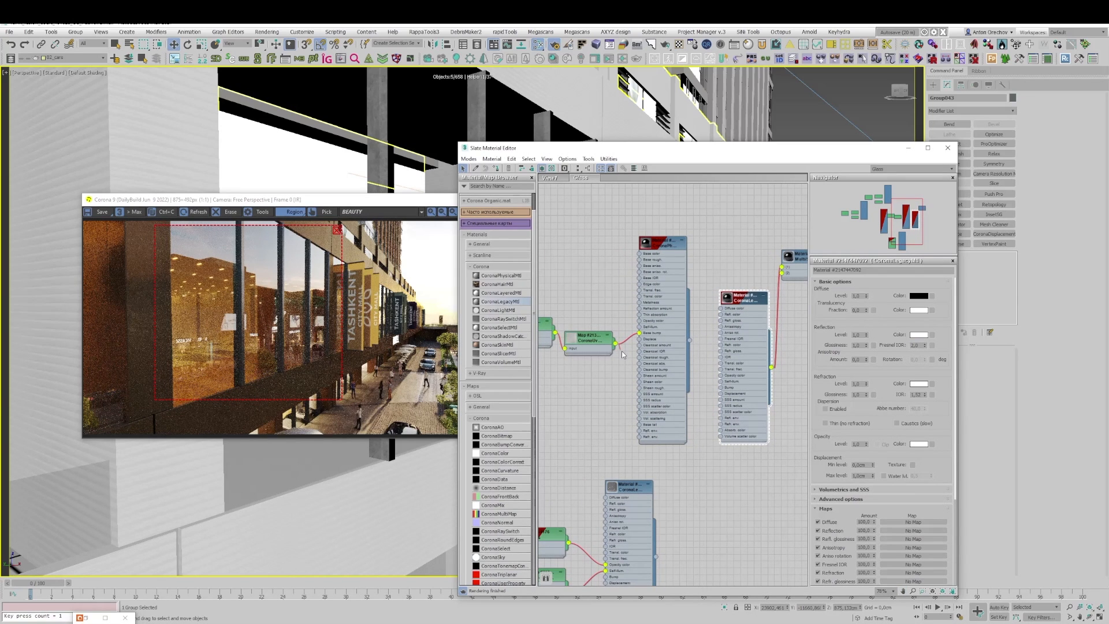
left_click_drag(616, 343, 721, 387)
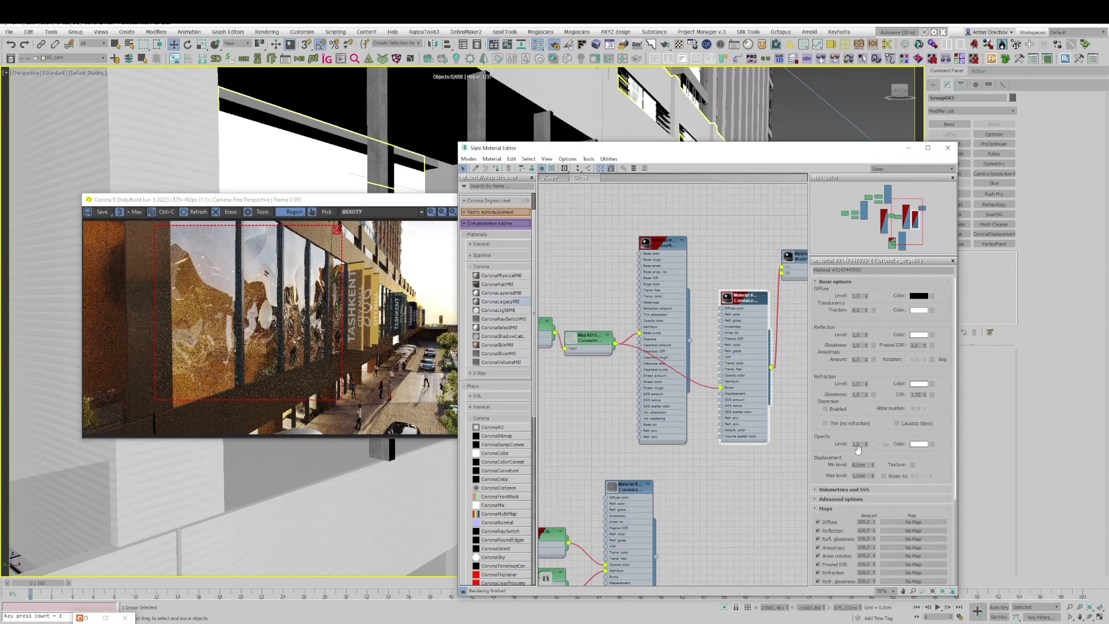
Step: Set the CoronaLegacyMtl's bump amount to 0.2, and reduce it to 0.1
scroll(832, 456, "down", 4)
left_click(861, 551)
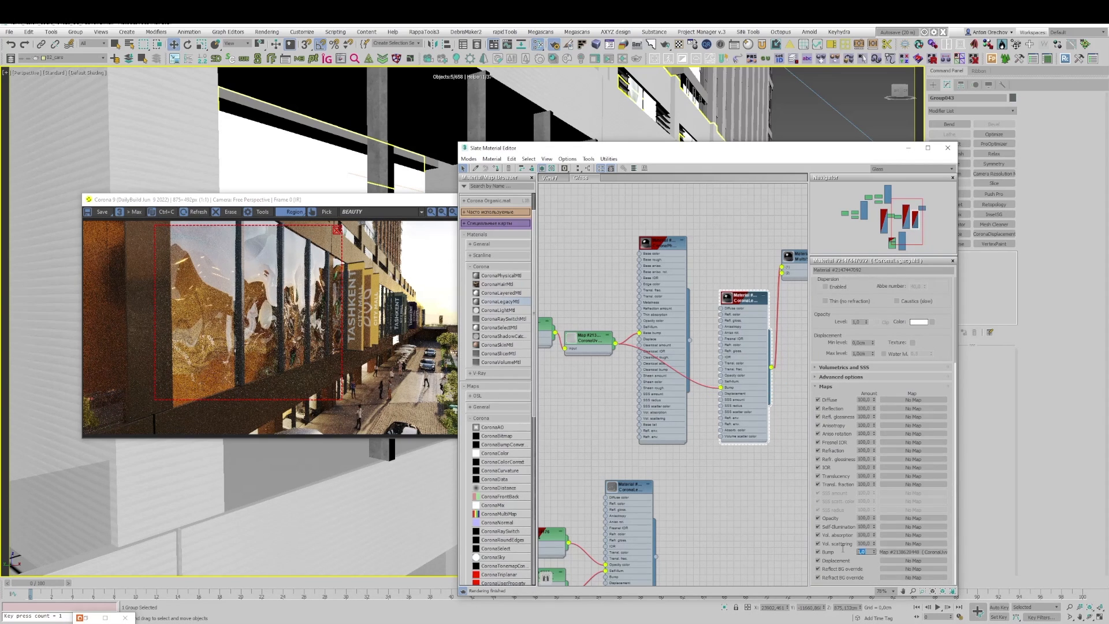
type("0,20,2")
key("Return")
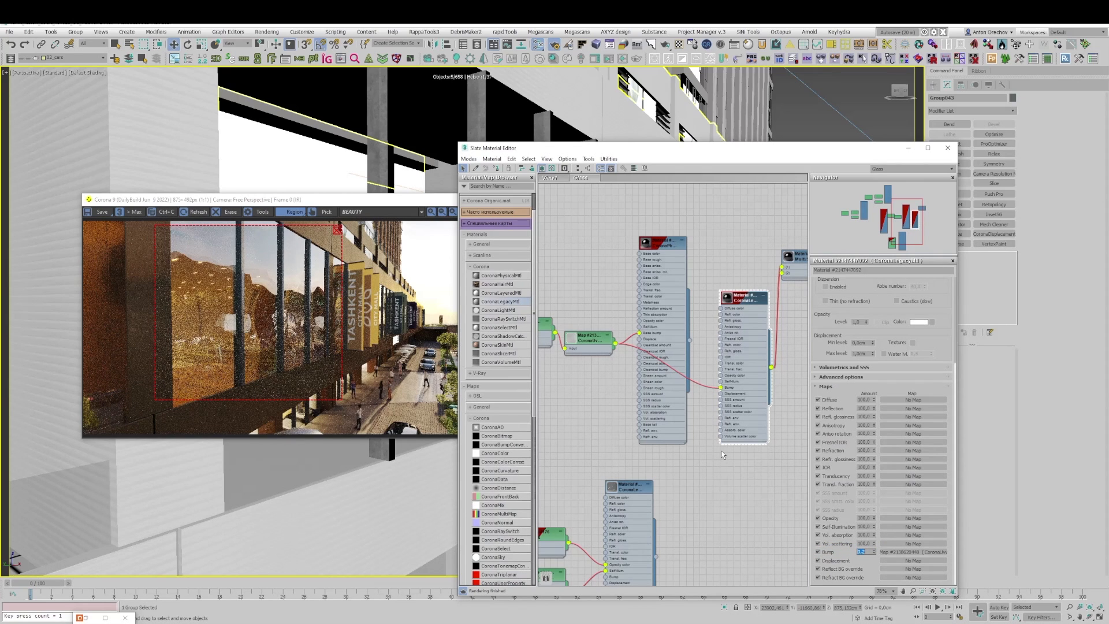
type("0,1")
key("Return")
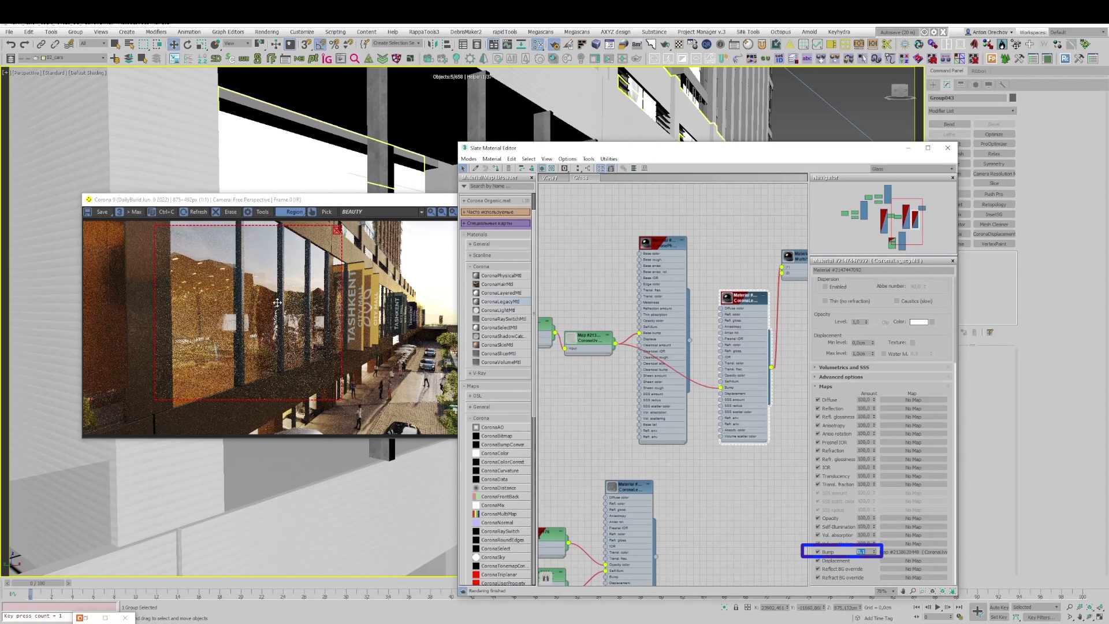
scroll(277, 322, "up", 2)
scroll(245, 286, "down", 2)
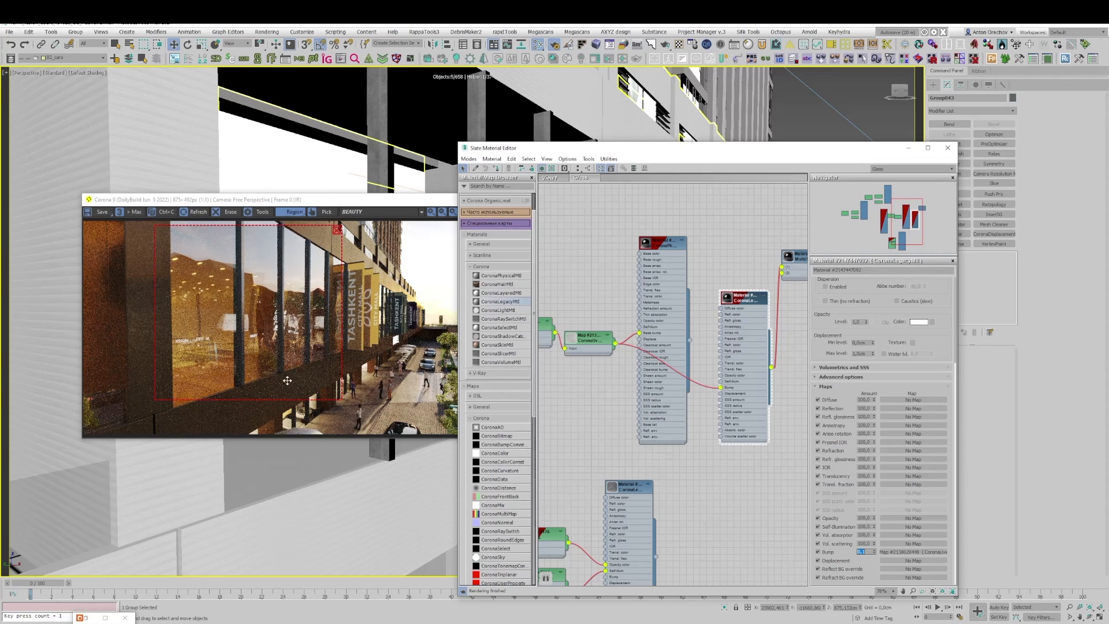
scroll(879, 330, "up", 3)
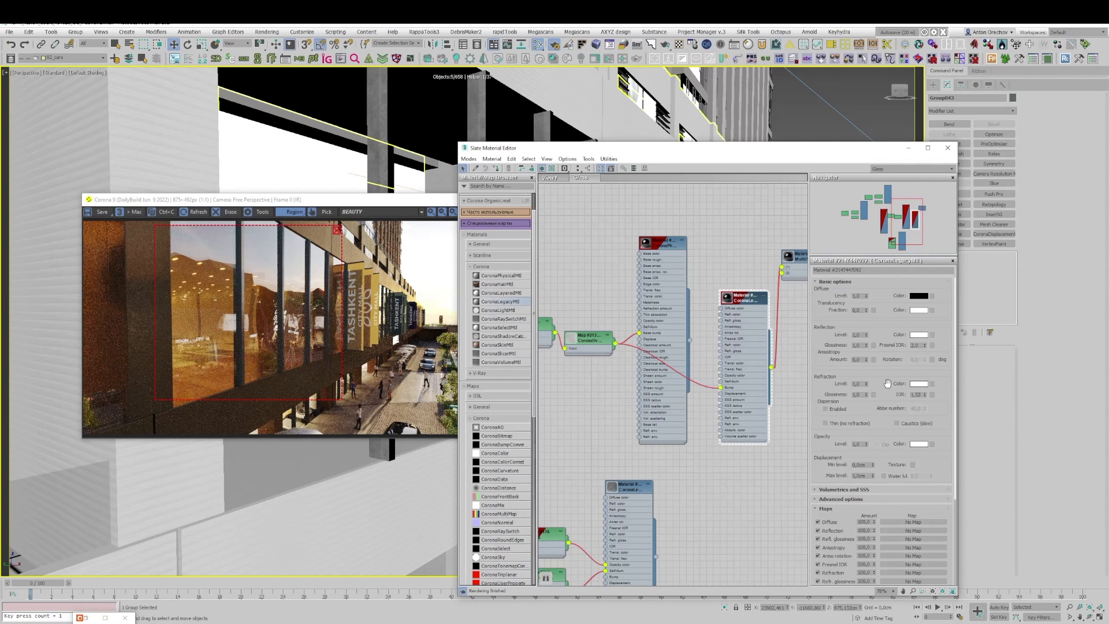
scroll(889, 367, "down", 1)
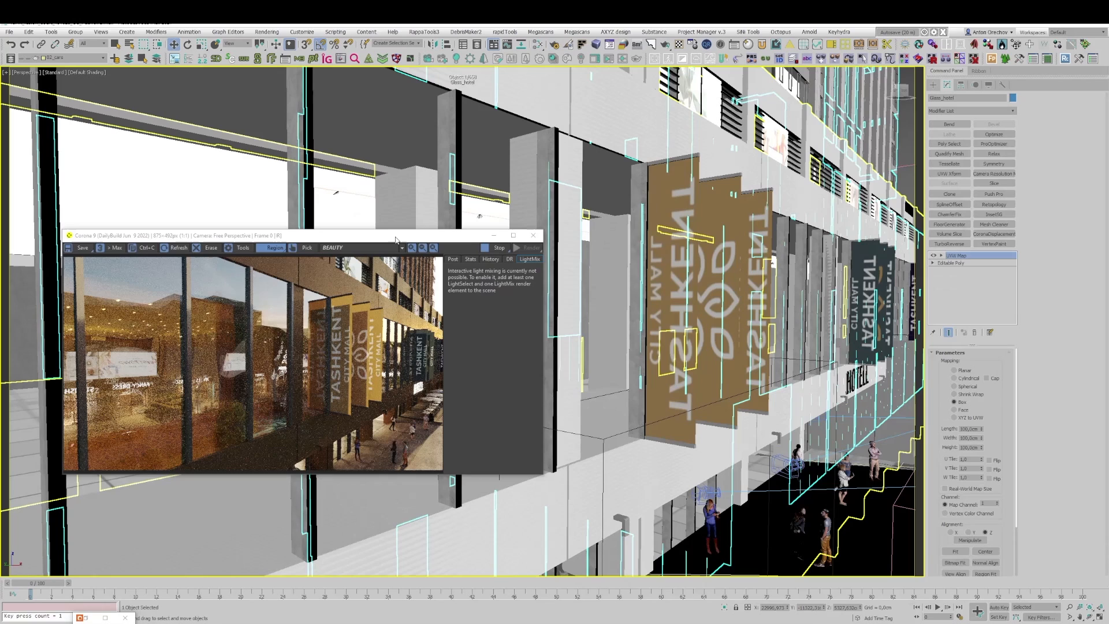
left_click_drag(396, 247, 440, 218)
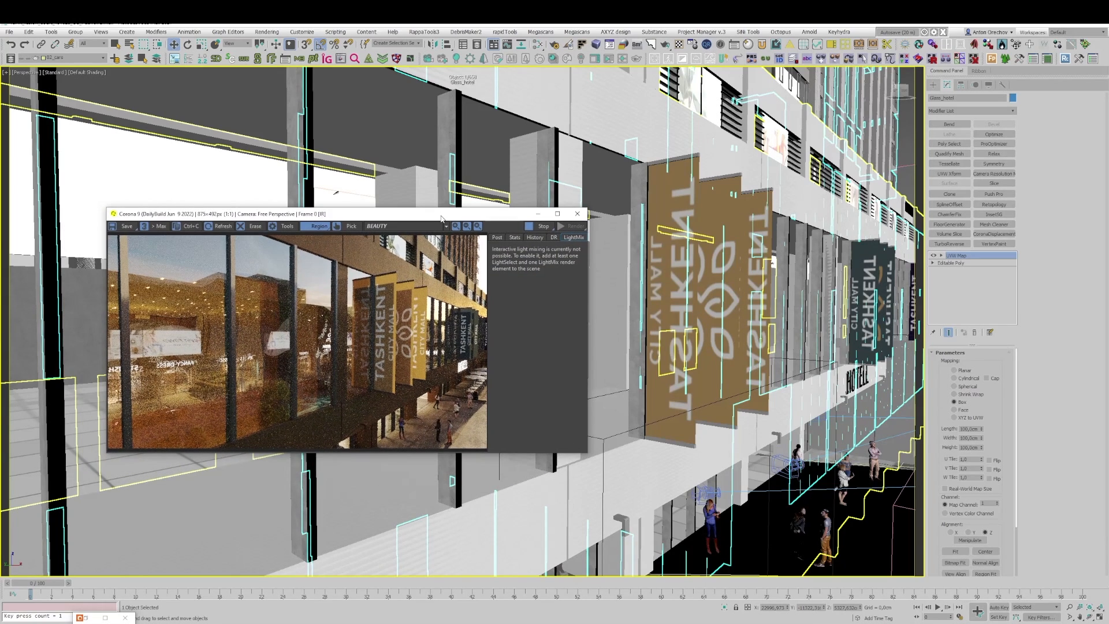